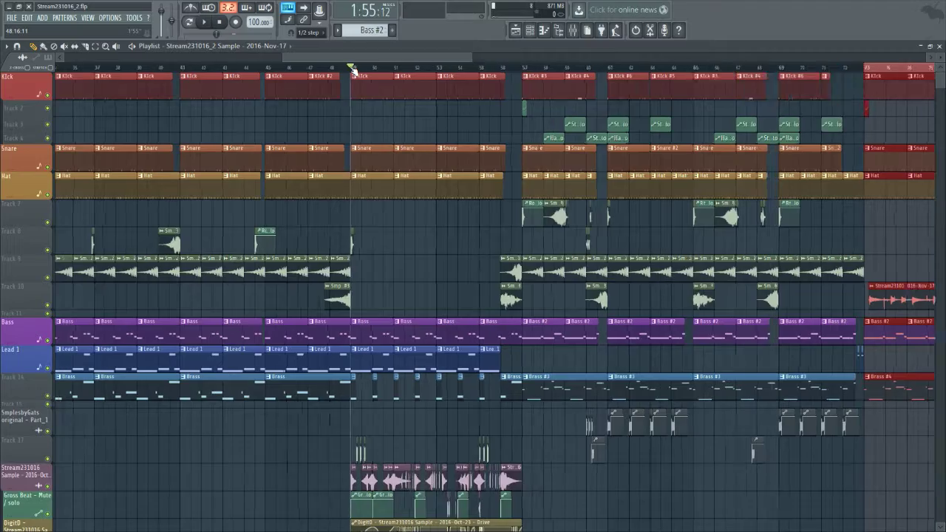
Play the arrangement from bar 49 and examine the bass, lead, brass and sample clips leading up to bar 57.
scroll(354, 70, up, 3)
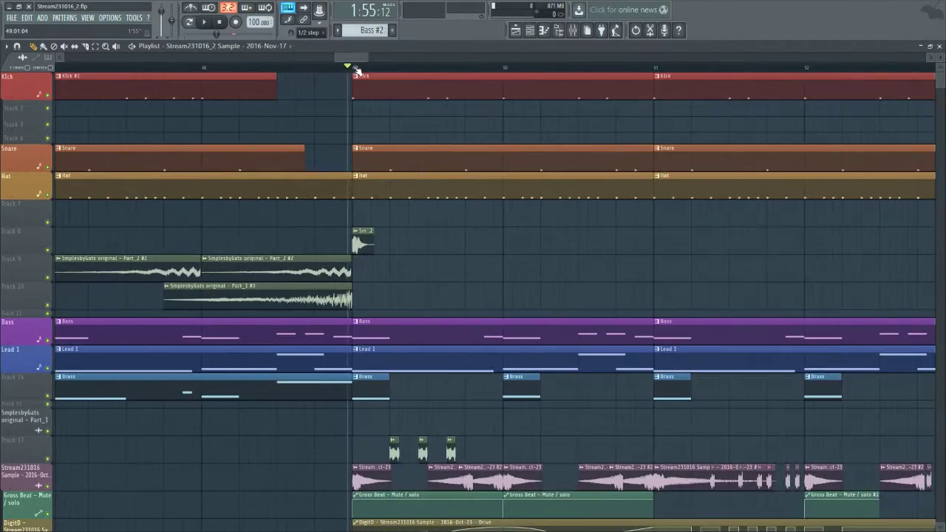
key(space)
scroll(355, 70, down, 6)
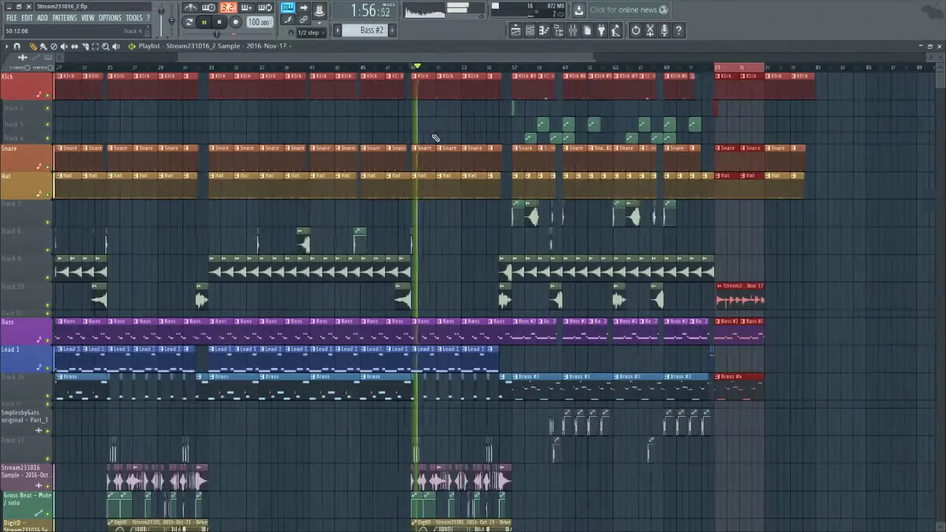
drag(368, 58, 431, 58)
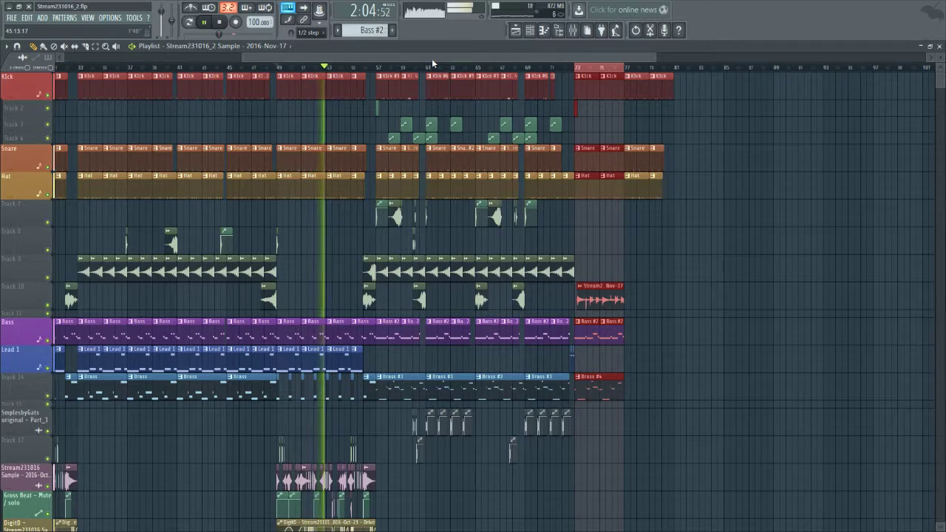
scroll(369, 206, down, 4)
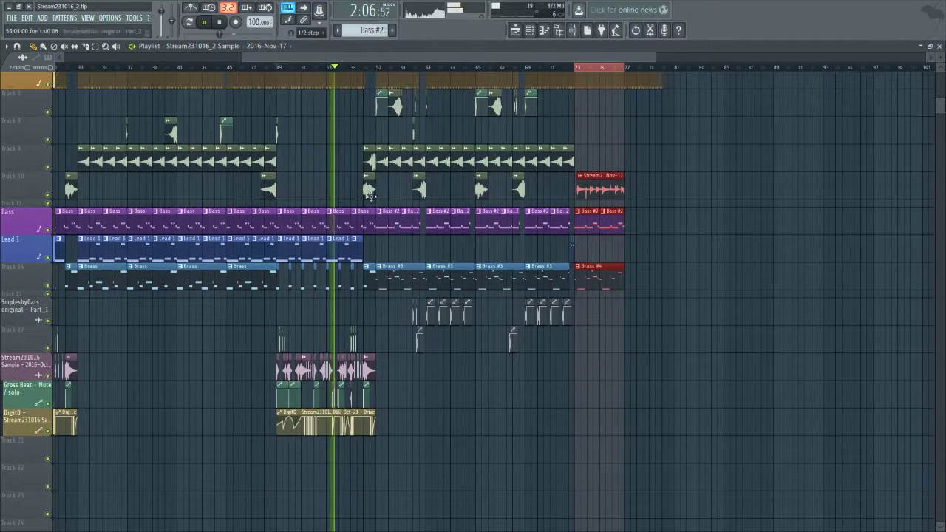
scroll(369, 206, up, 4)
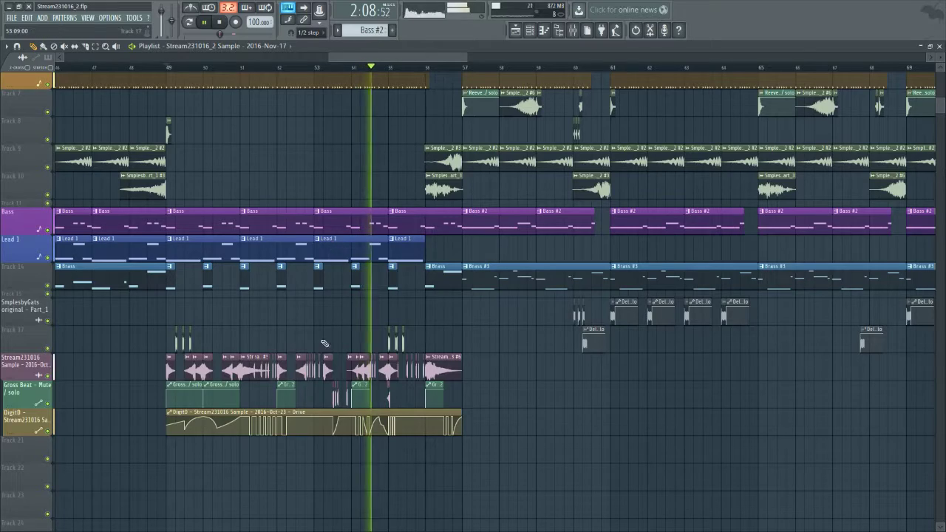
scroll(514, 406, up, 4)
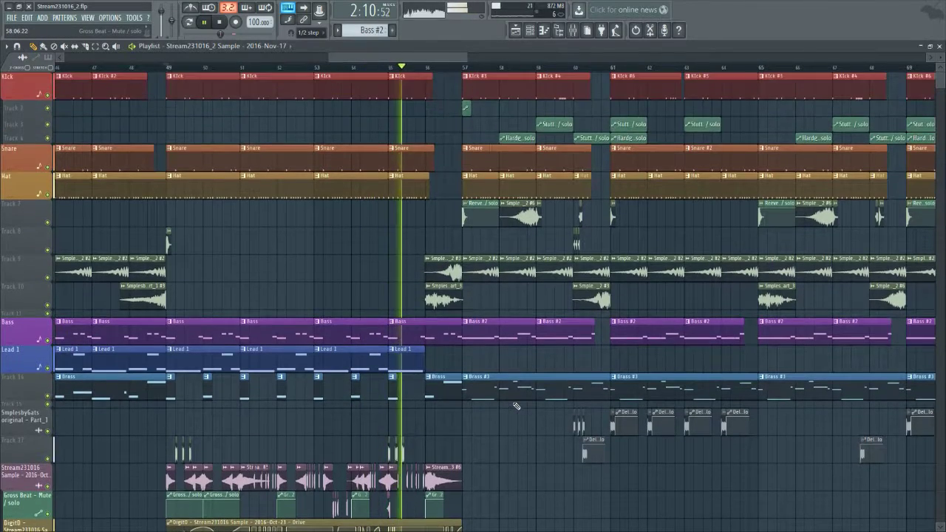
scroll(515, 405, down, 1)
scroll(515, 405, up, 1)
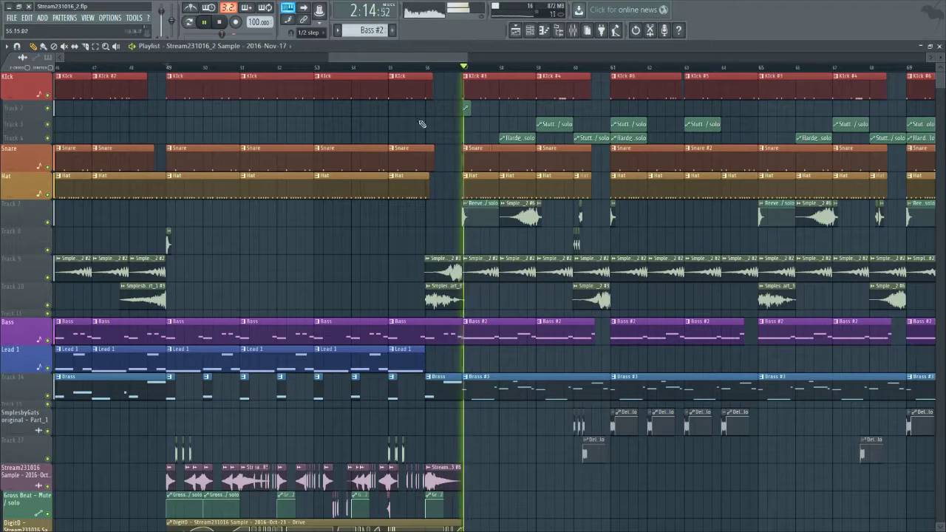
Follow playback from bar 57 through the highlighted section at bars 73 to 77, and stop it.
drag(386, 57, 440, 56)
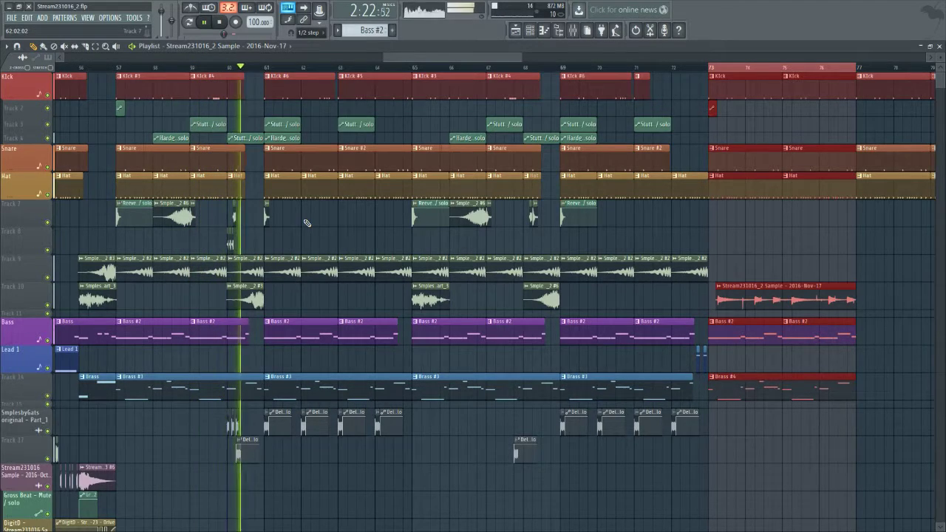
scroll(305, 223, down, 2)
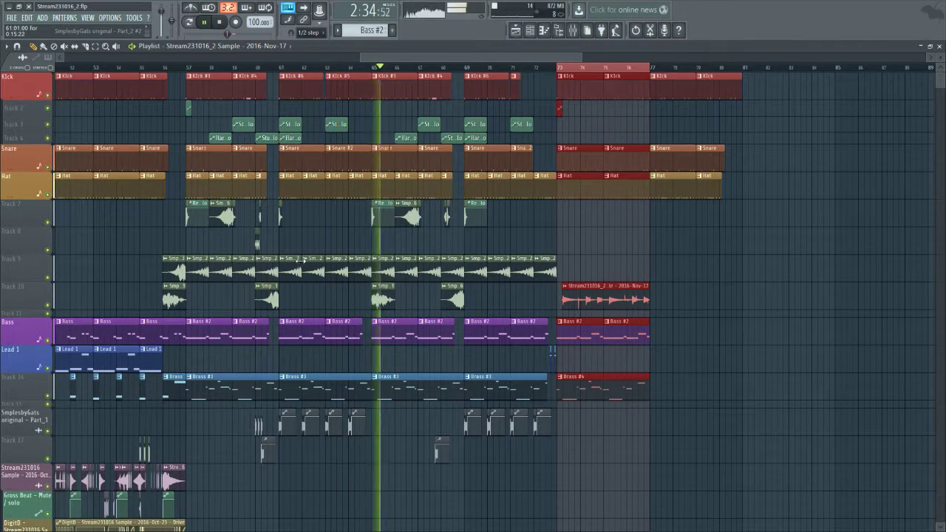
drag(384, 56, 420, 56)
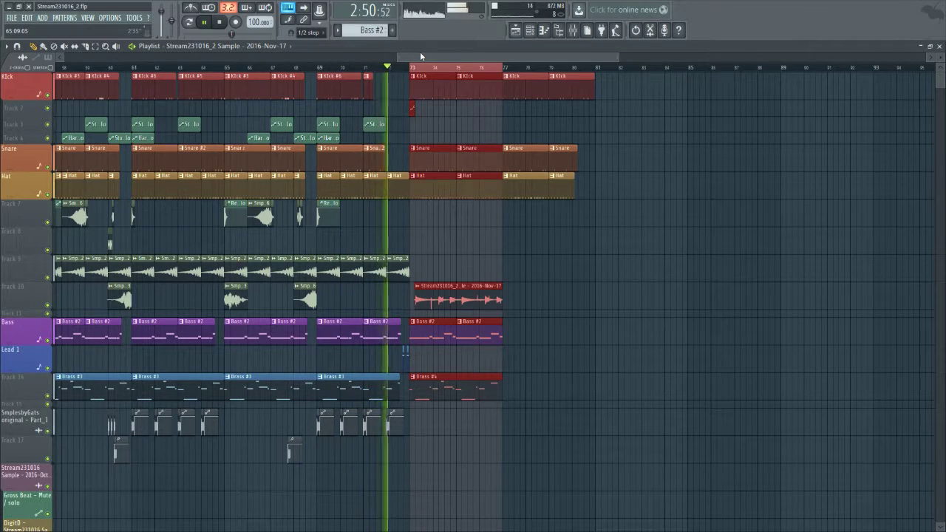
drag(407, 57, 423, 56)
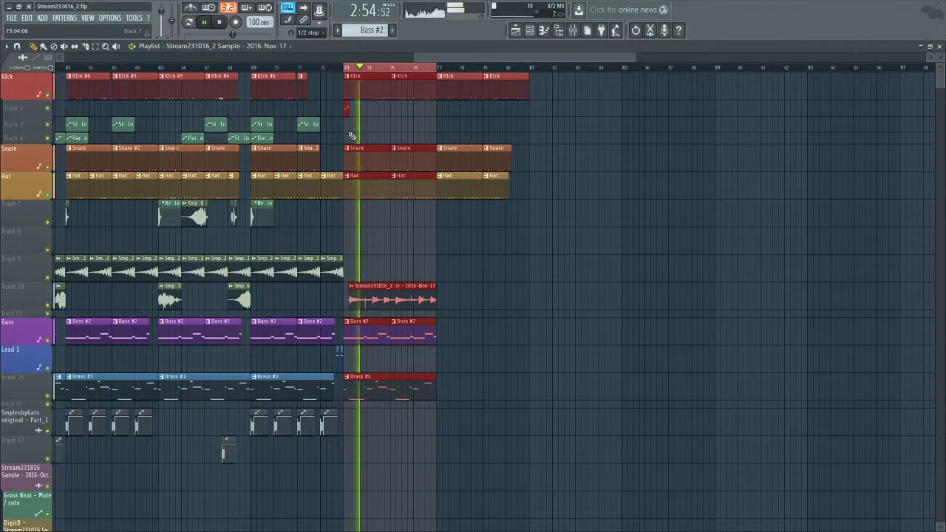
scroll(525, 244, up, 1)
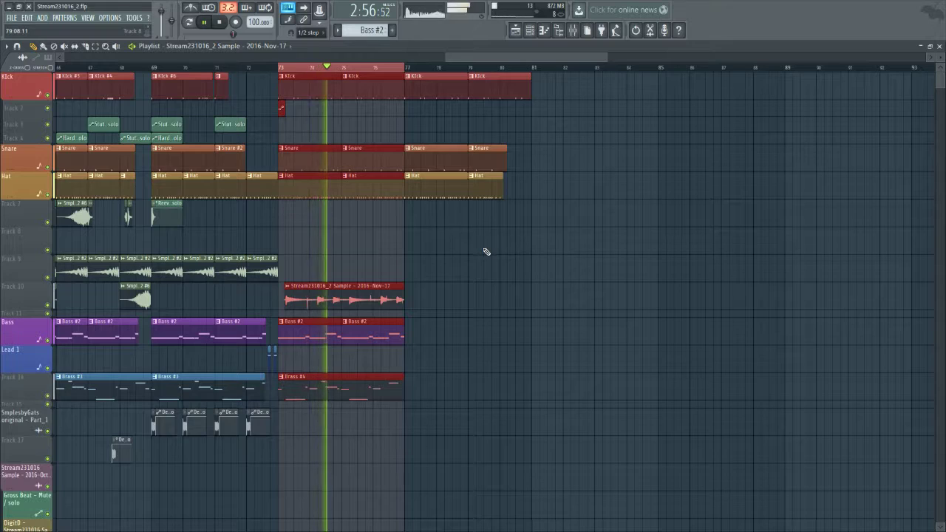
scroll(486, 253, down, 1)
scroll(486, 253, up, 1)
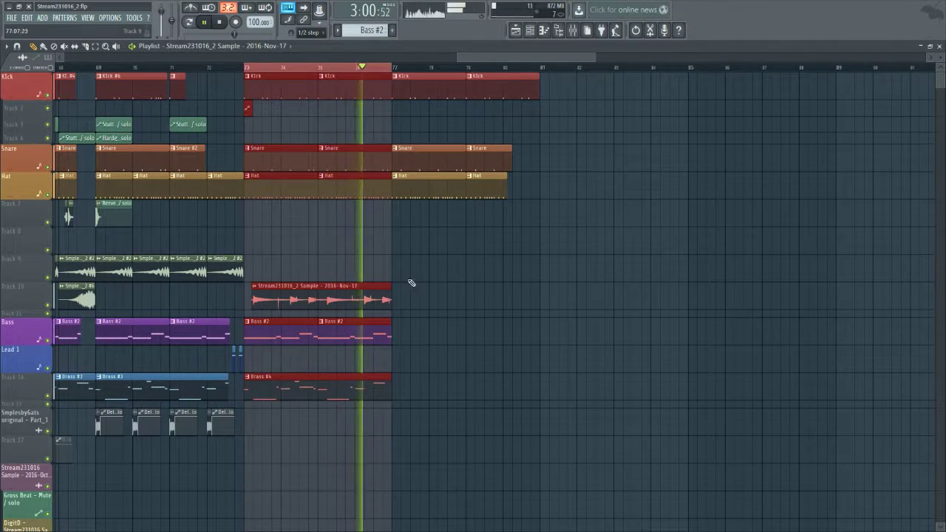
key(space)
Solo the Bass track and listen to its Bass #2 clips from bar 69.
right_click(53, 340)
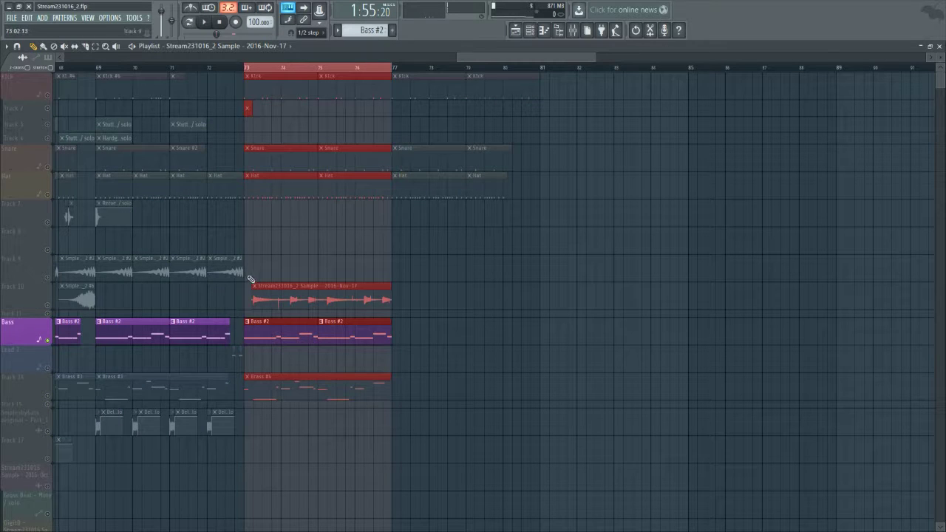
click(99, 68)
key(space)
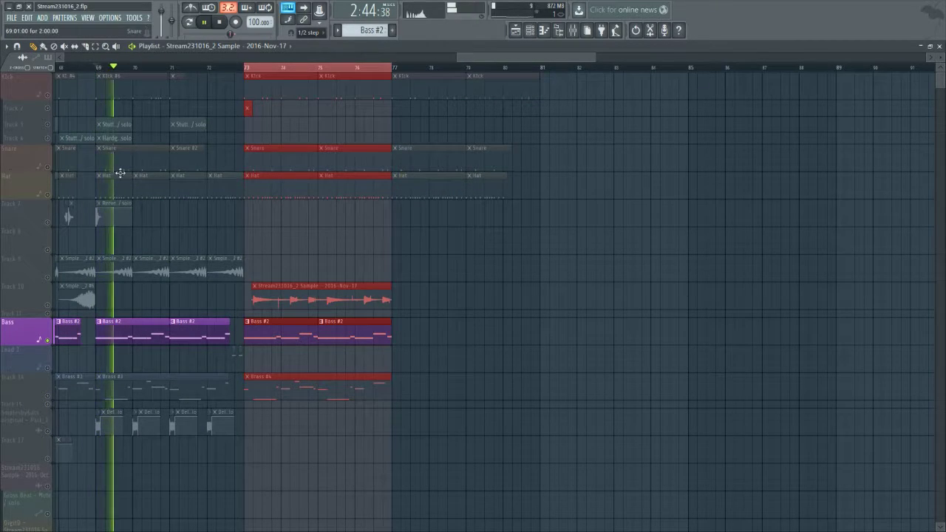
scroll(123, 258, down, 3)
scroll(140, 295, up, 3)
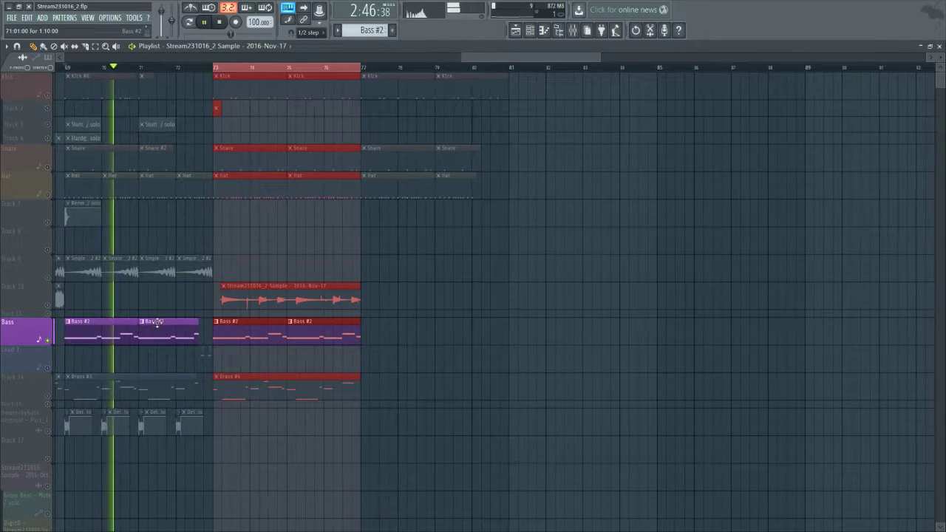
key(space)
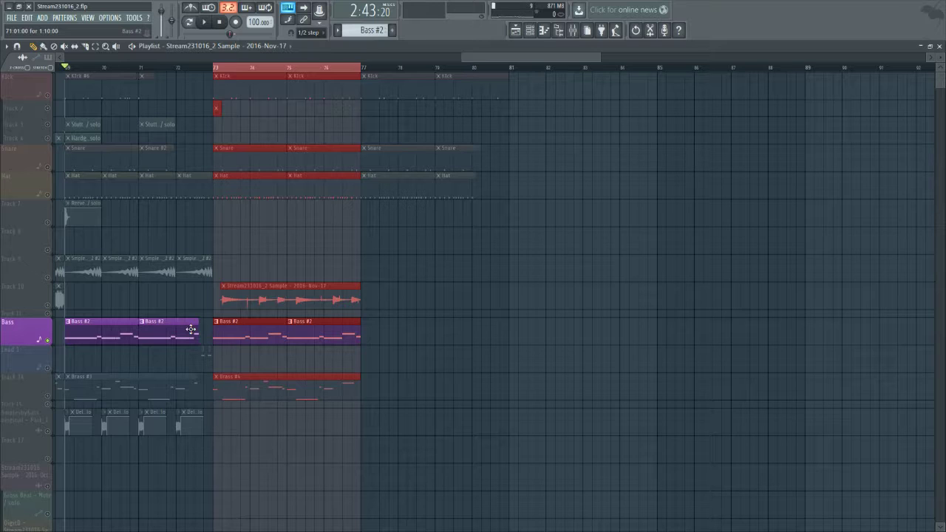
Solo Track 10 and listen to the Stream231016_2 audio sample from bar 73.
click(49, 308)
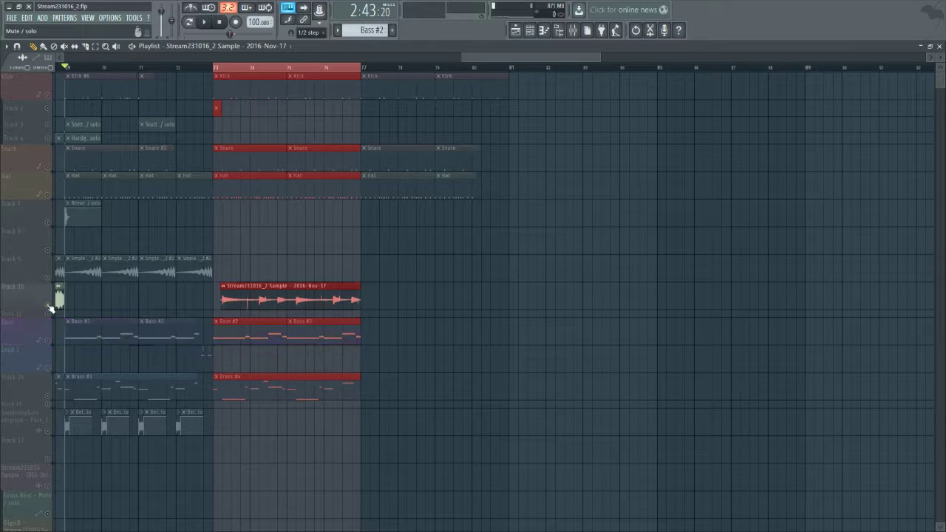
key(space)
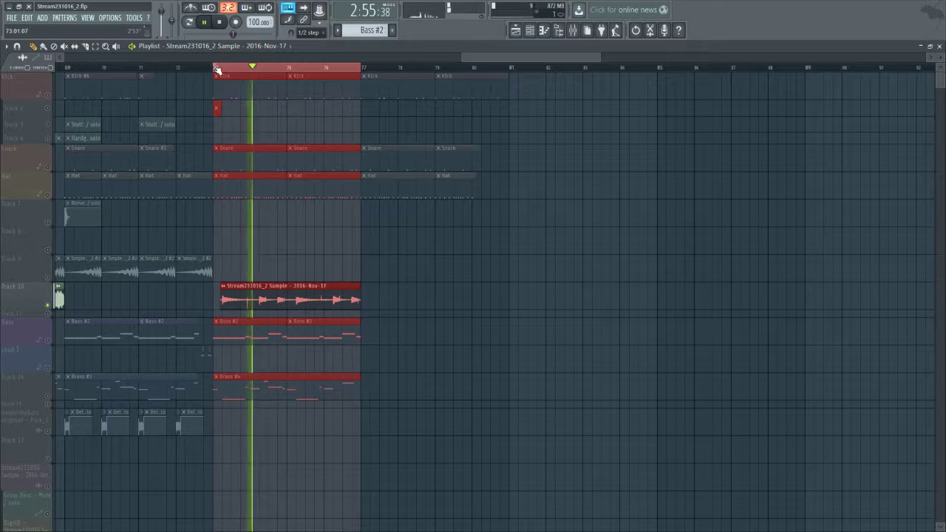
click(558, 33)
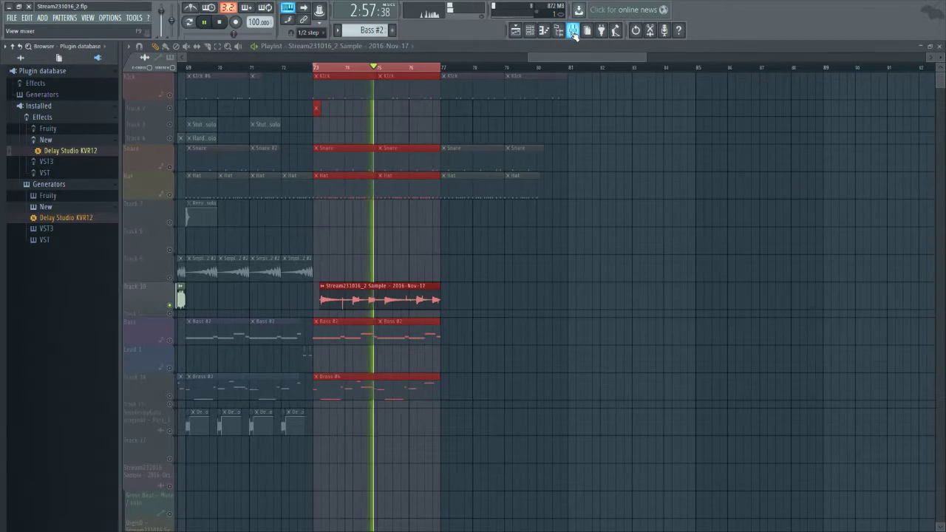
click(573, 31)
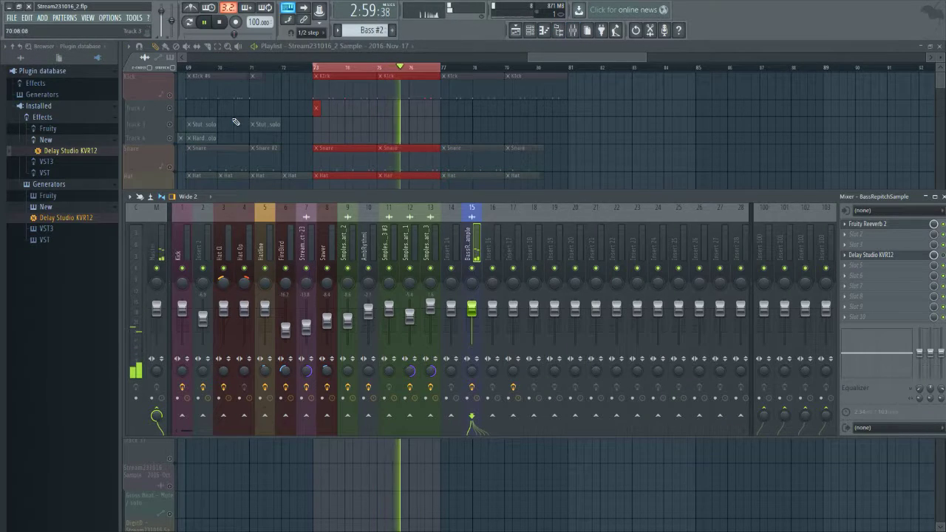
drag(120, 111, 199, 109)
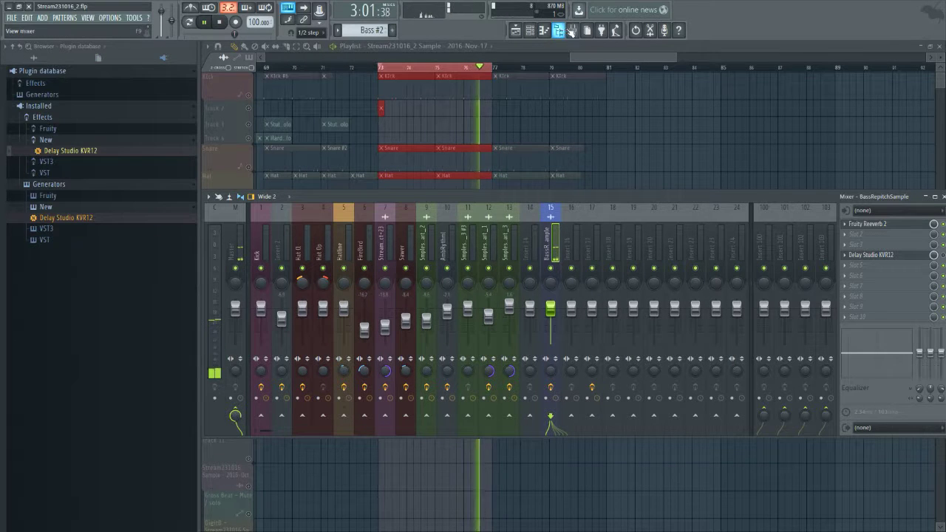
click(558, 30)
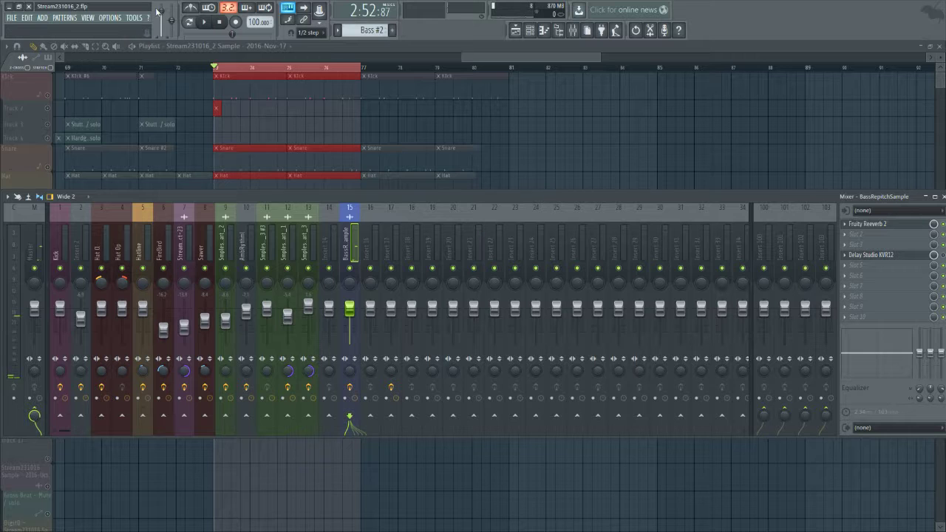
key(F9)
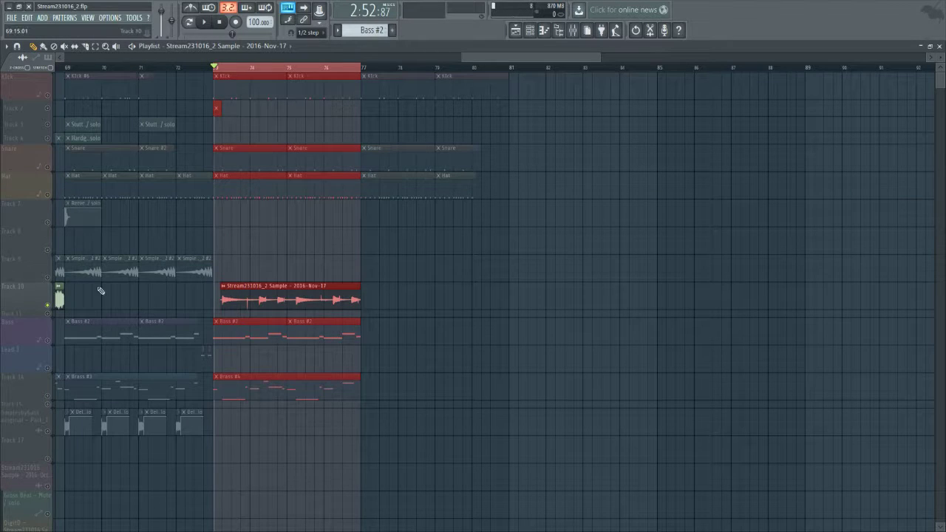
Restore all playlist tracks from solo and listen to the highlighted section from bar 73 in the full mix.
right_click(47, 305)
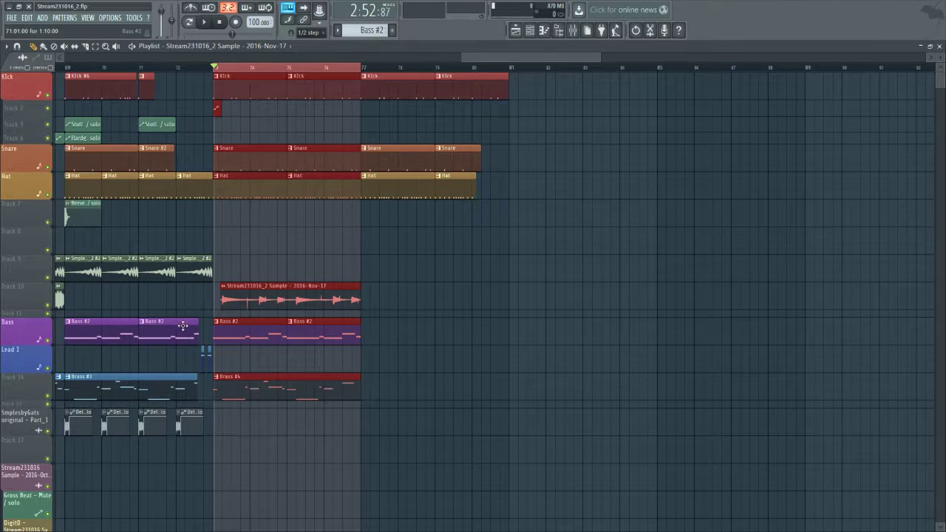
key(space)
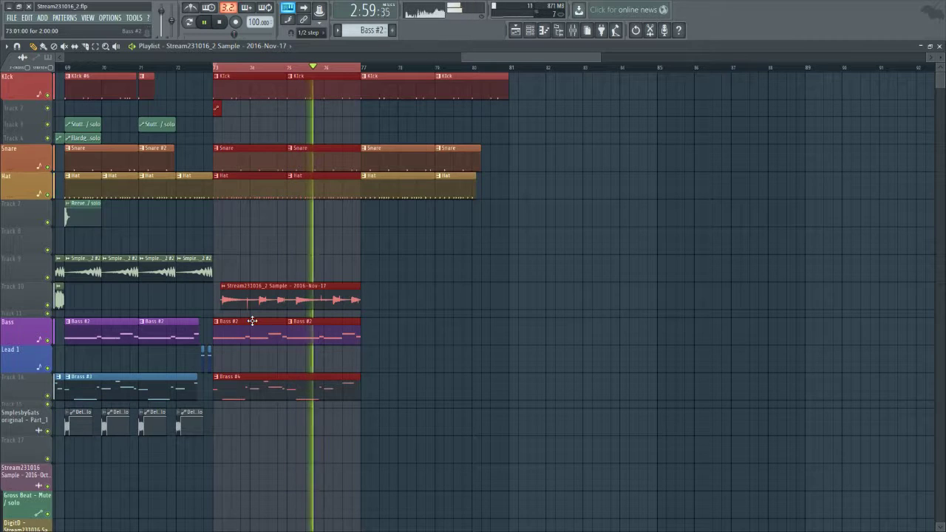
key(space)
Raise the Stream231016_2 sample's time-stretching pitch to about +800 cents during playback, and close its channel settings.
double_click(258, 307)
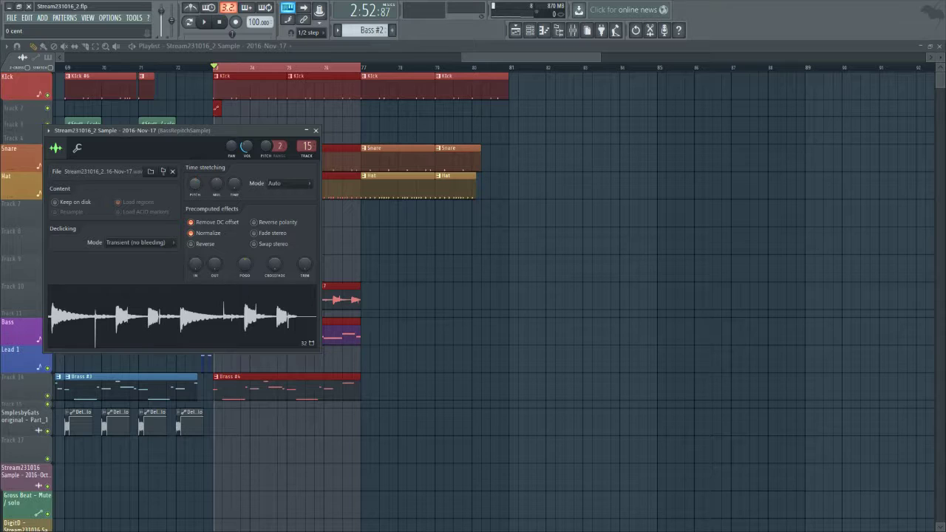
key(space)
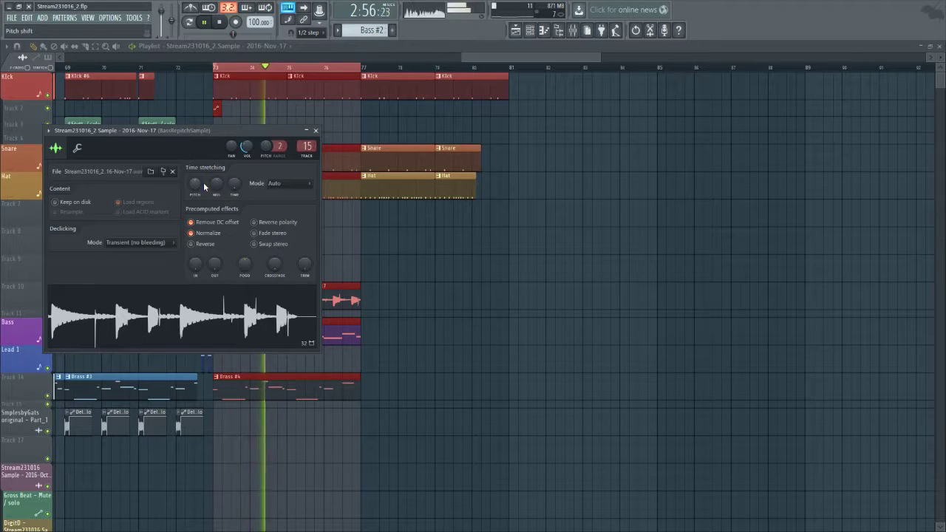
drag(204, 182, 203, 162)
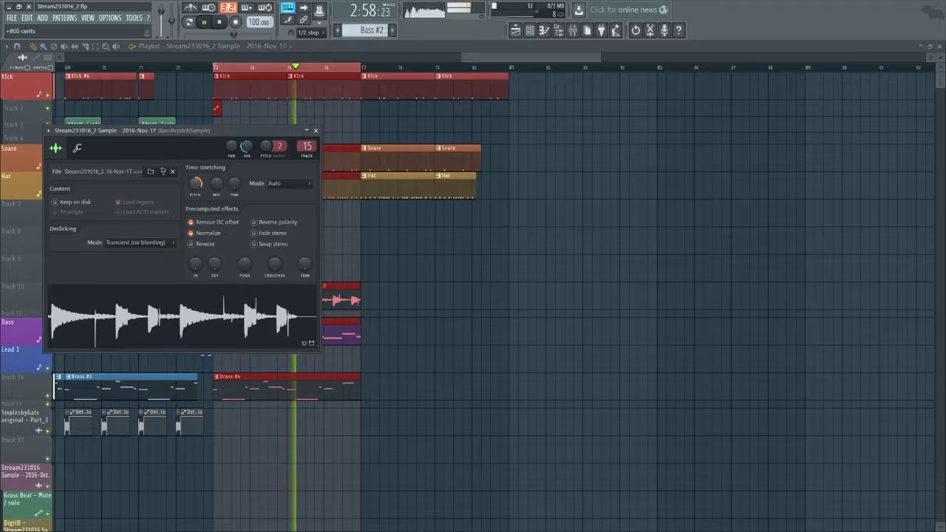
key(space)
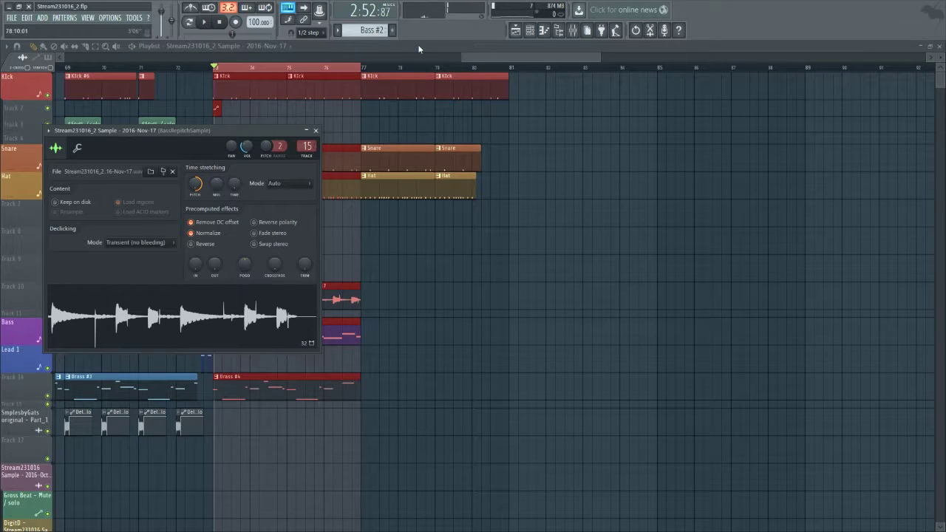
key(Escape)
Open the Delay Studio KVR12 effect on the BassRepitchSample mixer insert and arrange the plugin and mixer windows so both can be seen.
click(573, 31)
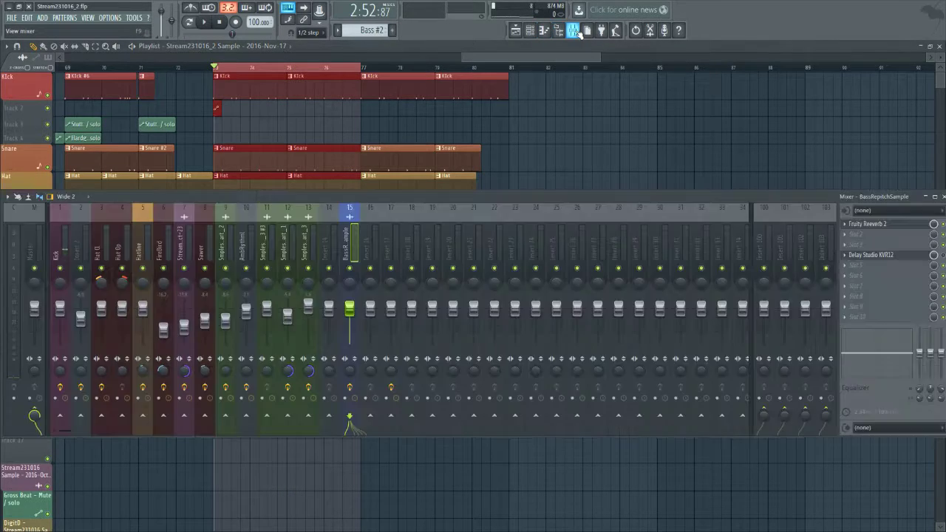
click(887, 256)
click(887, 256)
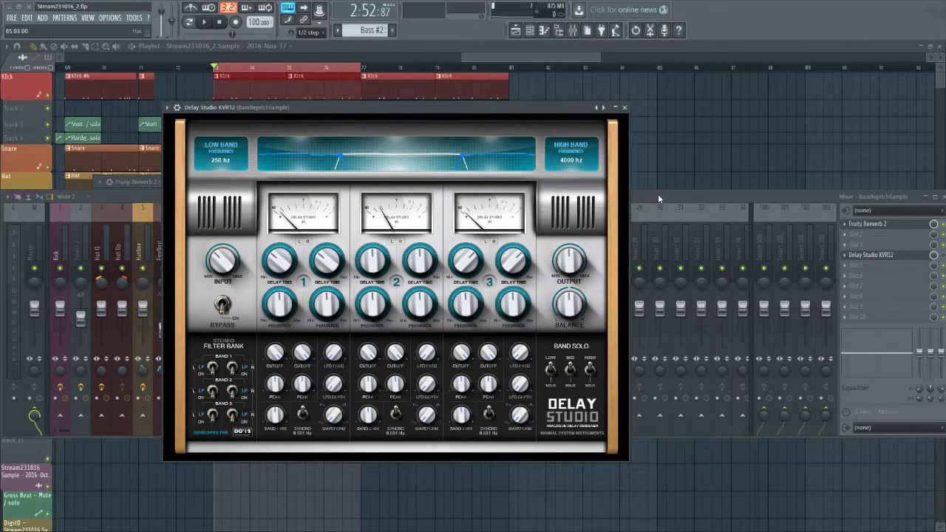
drag(657, 194, 659, 287)
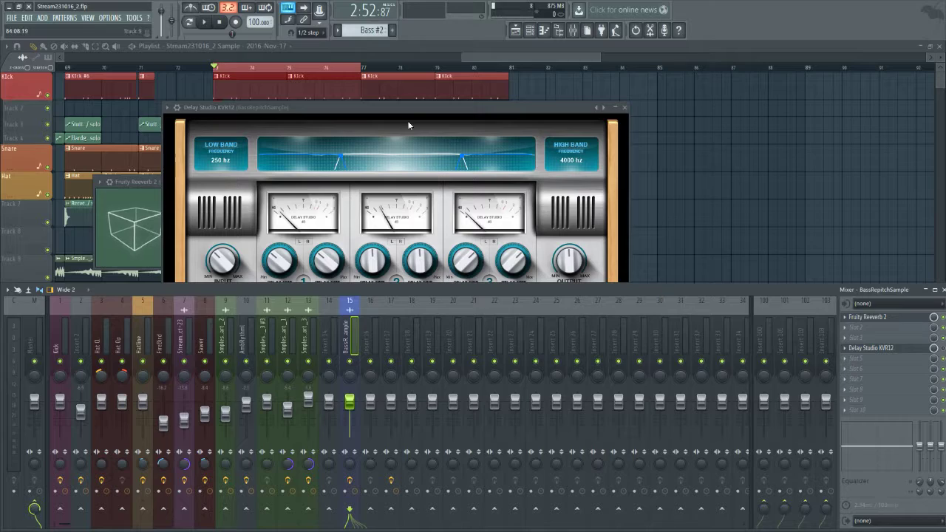
drag(407, 120, 367, 120)
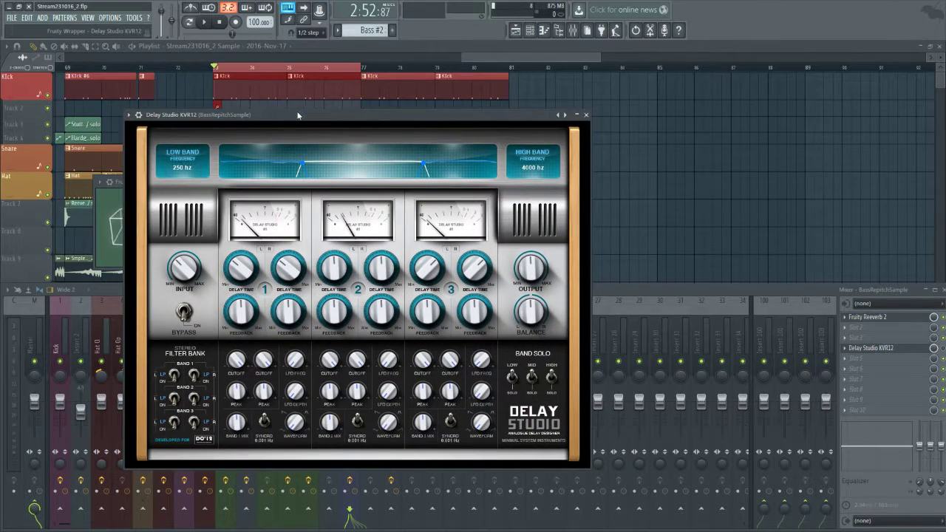
drag(298, 116, 429, 111)
click(329, 189)
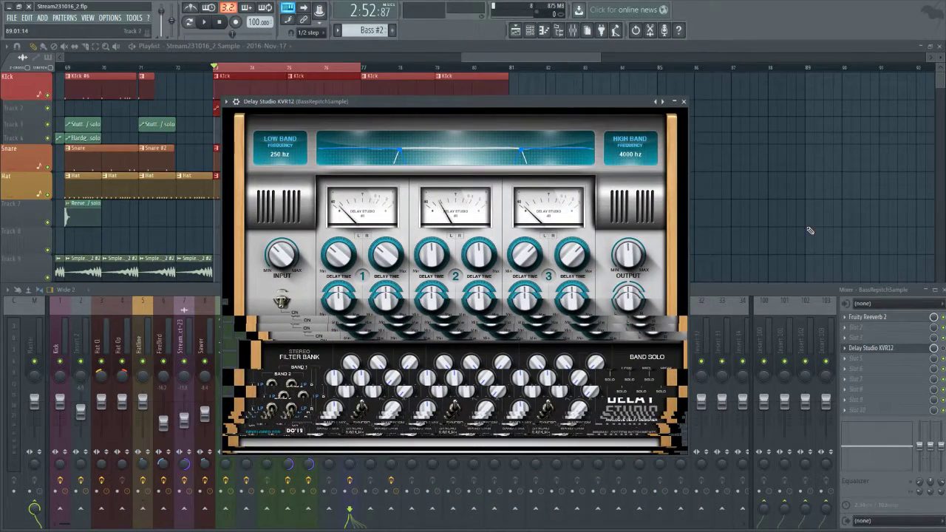
Hide the mixer and move the Delay Studio KVR12 window aside so the Stream231016_2 sample clip in the playlist is uncovered.
key(F9)
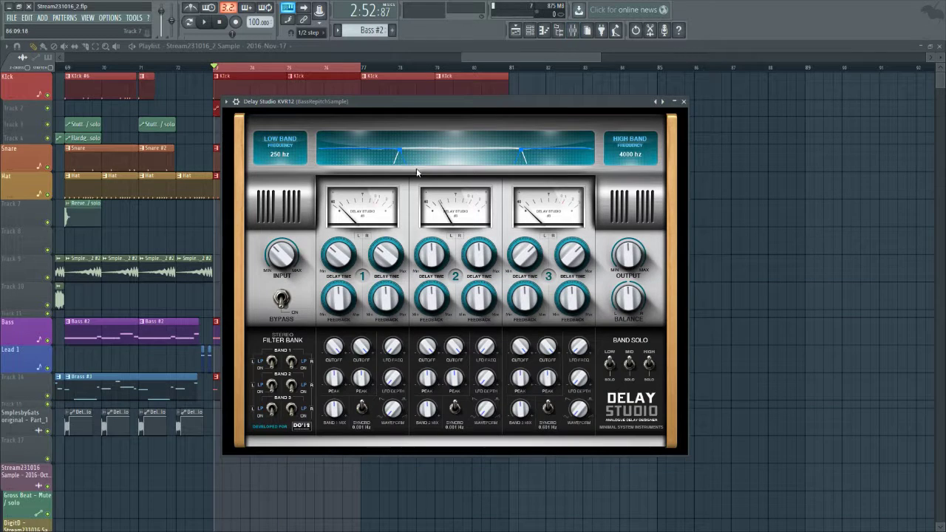
drag(353, 99, 522, 118)
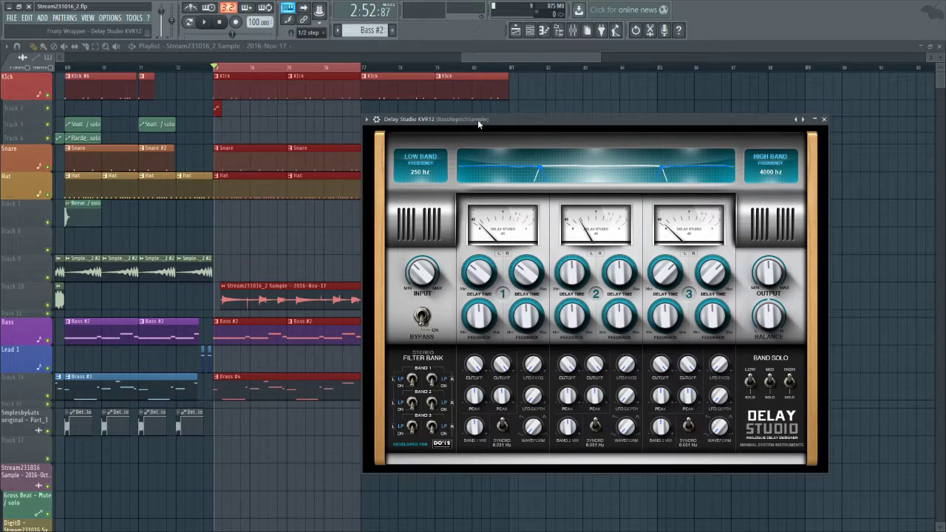
drag(478, 124, 526, 140)
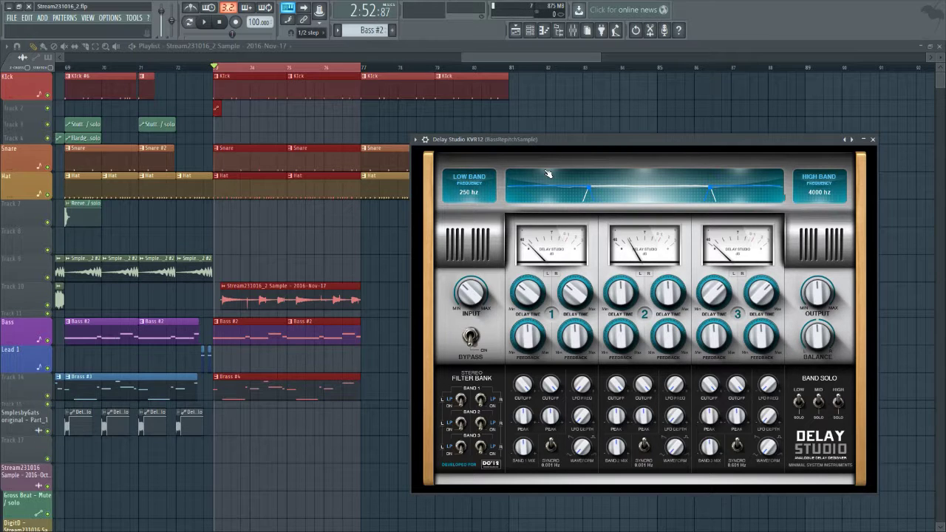
Solo Track 10 in the playlist, listen to its sample from bar 56, and restore all tracks from solo.
click(414, 46)
scroll(279, 145, down, 3)
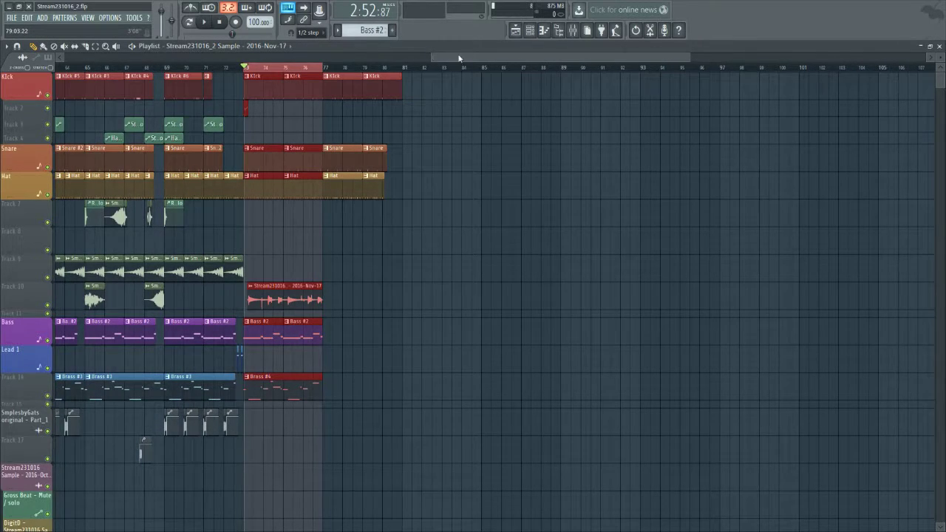
drag(458, 58, 399, 58)
scroll(287, 264, up, 4)
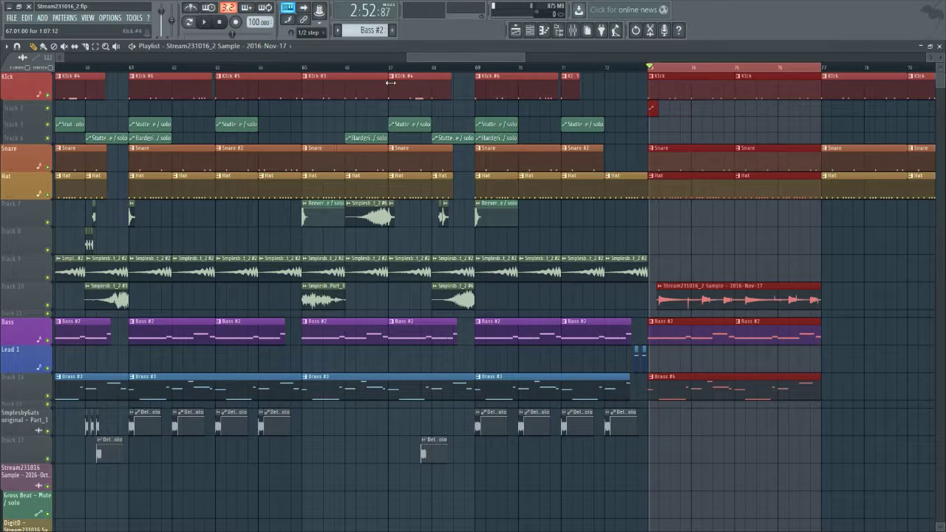
drag(421, 57, 375, 67)
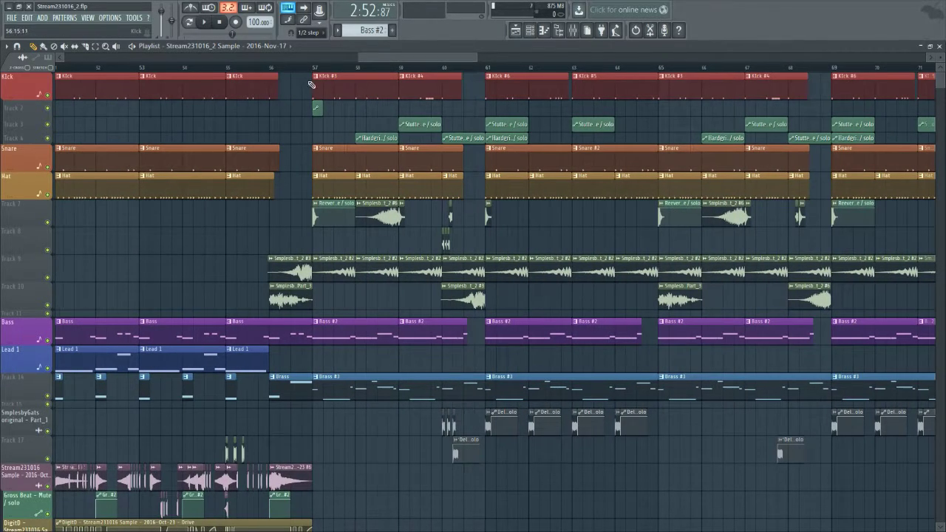
right_click(49, 306)
key(space)
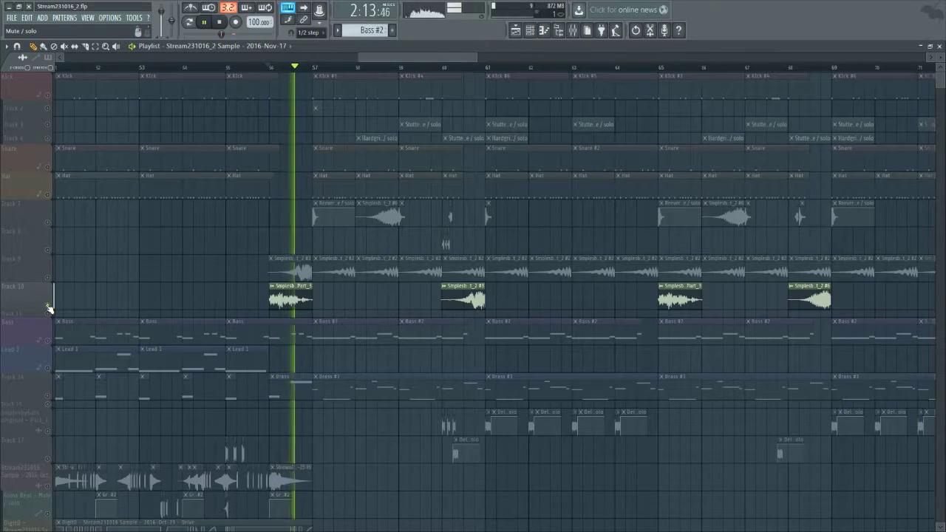
right_click(48, 307)
key(space)
Go back to the earlier part of the arrangement and briefly play the full mix from just before bar 25.
scroll(150, 303, down, 3)
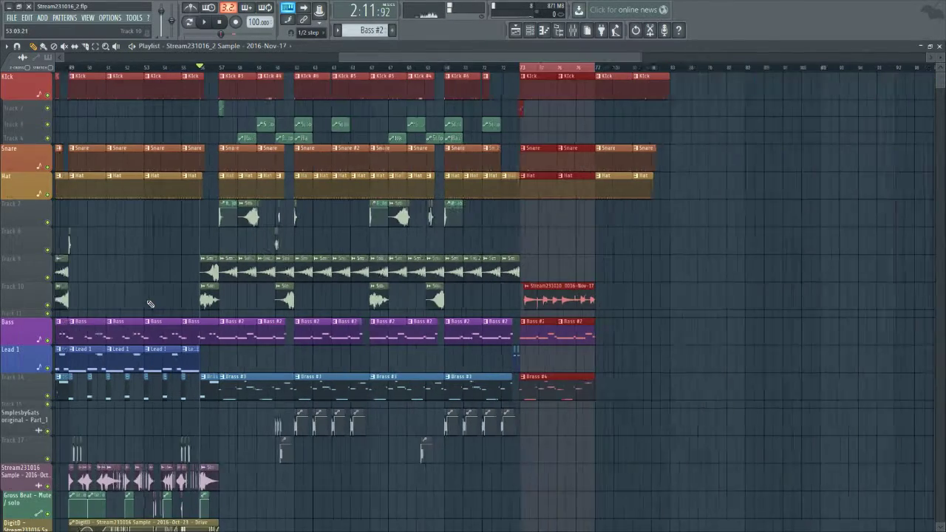
scroll(150, 304, down, 1)
drag(380, 52, 336, 53)
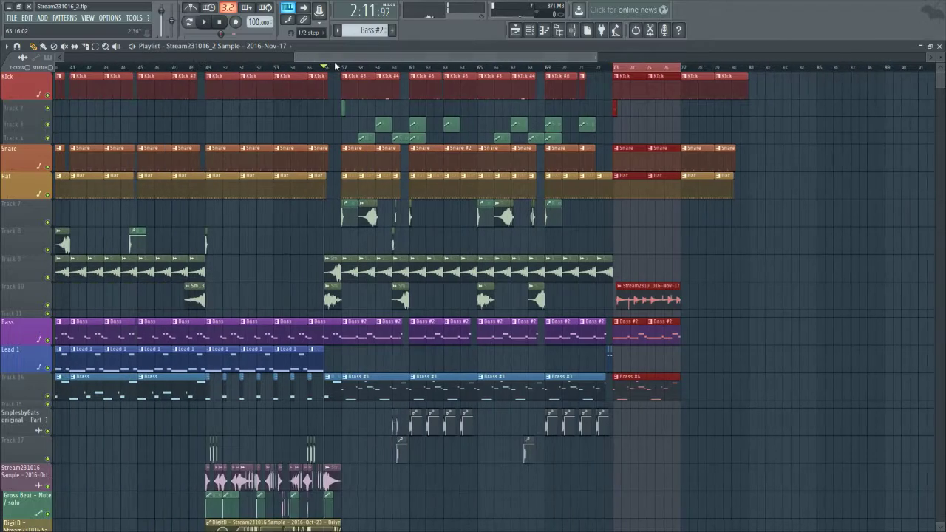
scroll(271, 243, down, 2)
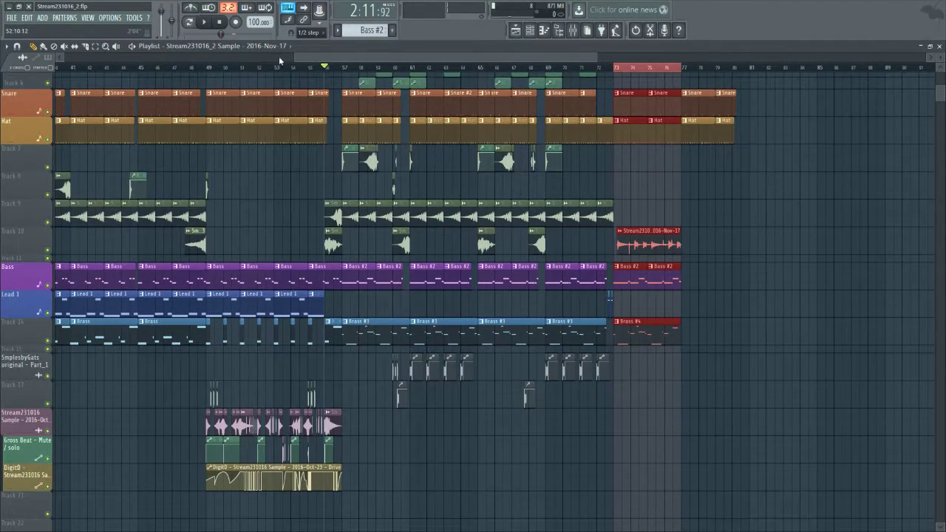
drag(278, 56, 163, 76)
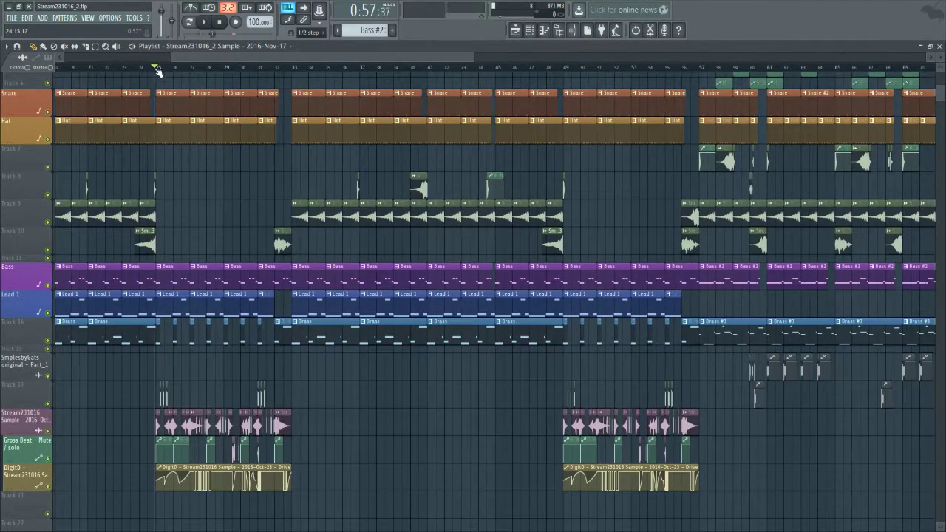
key(space)
key(space)
Play from just before bar 21, briefly soloing Track 8 and restoring all tracks before stopping playback.
click(85, 68)
key(space)
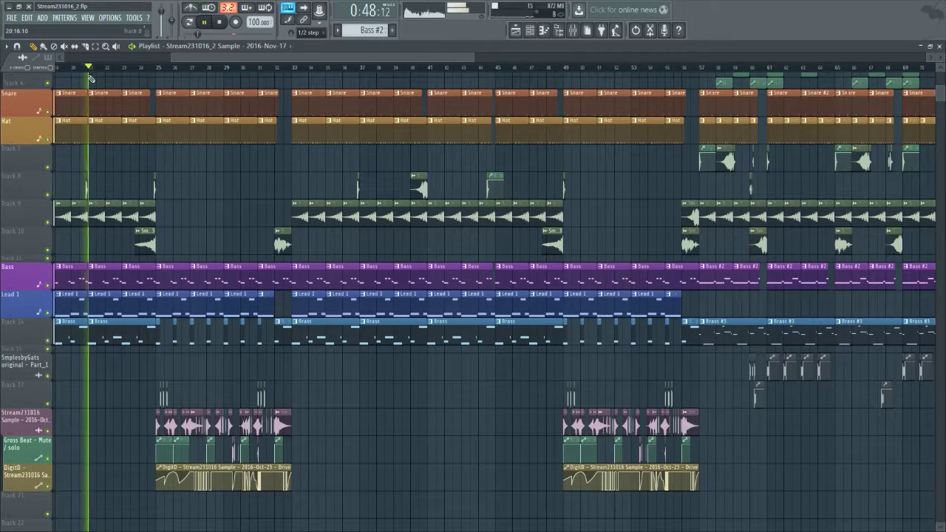
right_click(48, 195)
right_click(48, 197)
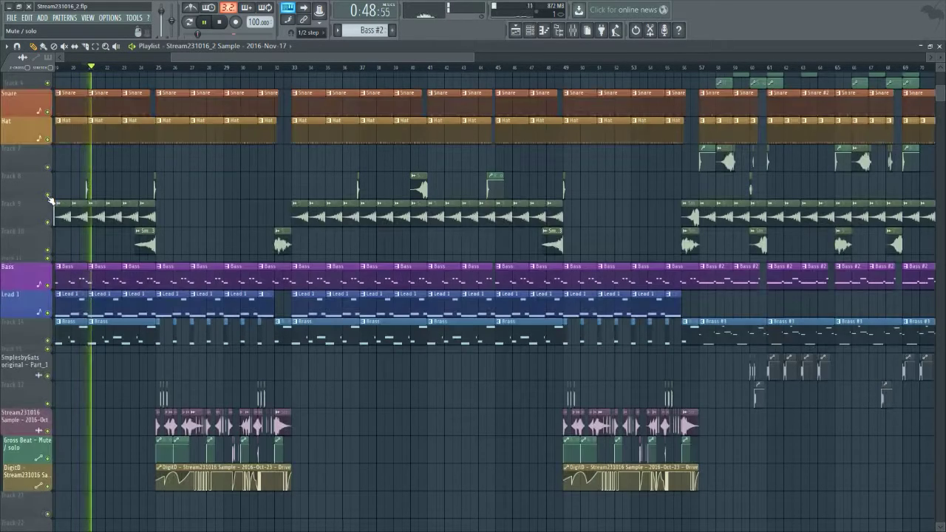
key(space)
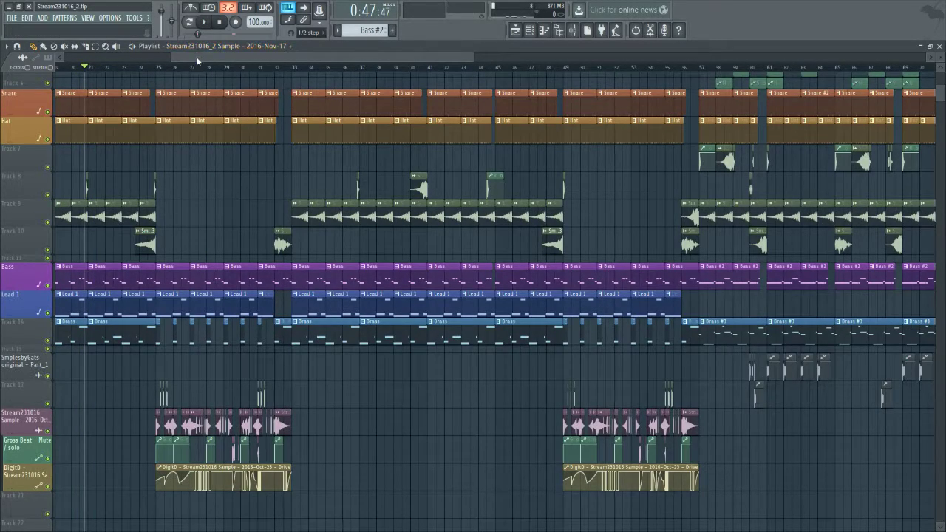
Listen to the transition into bar 49 in the full mix and stop playback.
drag(198, 57, 319, 77)
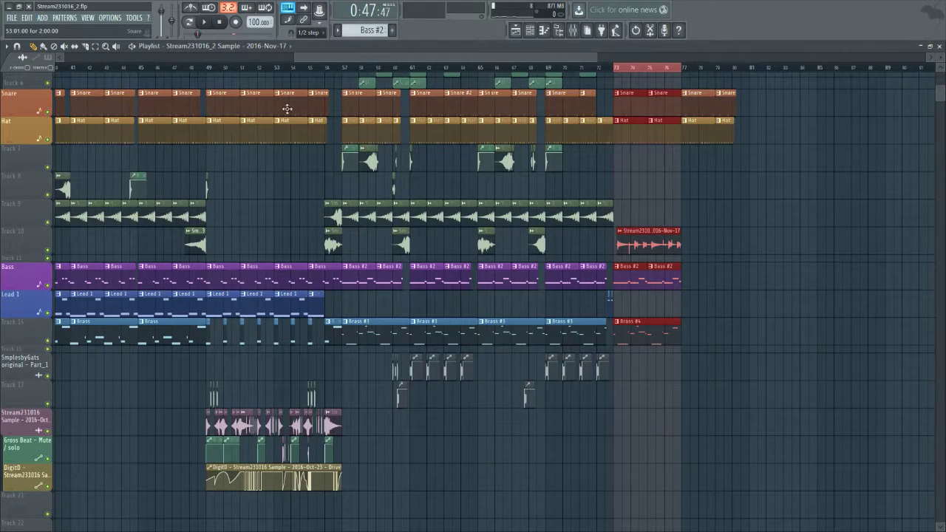
click(207, 69)
key(space)
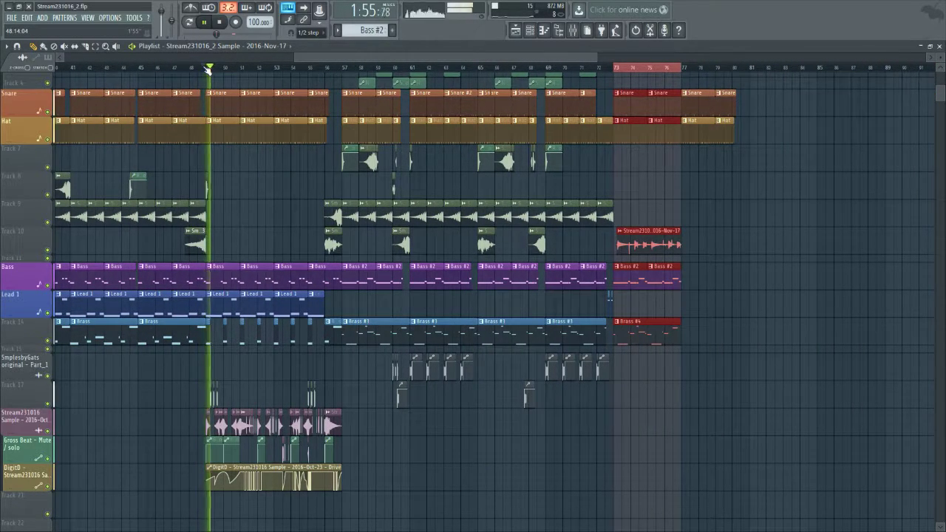
key(space)
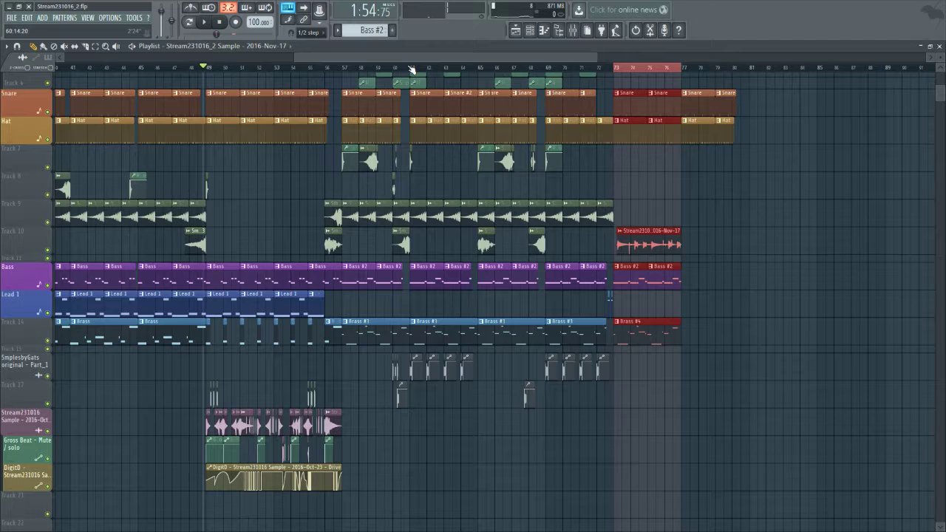
Listen from bar 61 in the full mix and with the SmplesbyGats original - Part_1 track soloed, and restore all tracks.
click(411, 69)
key(space)
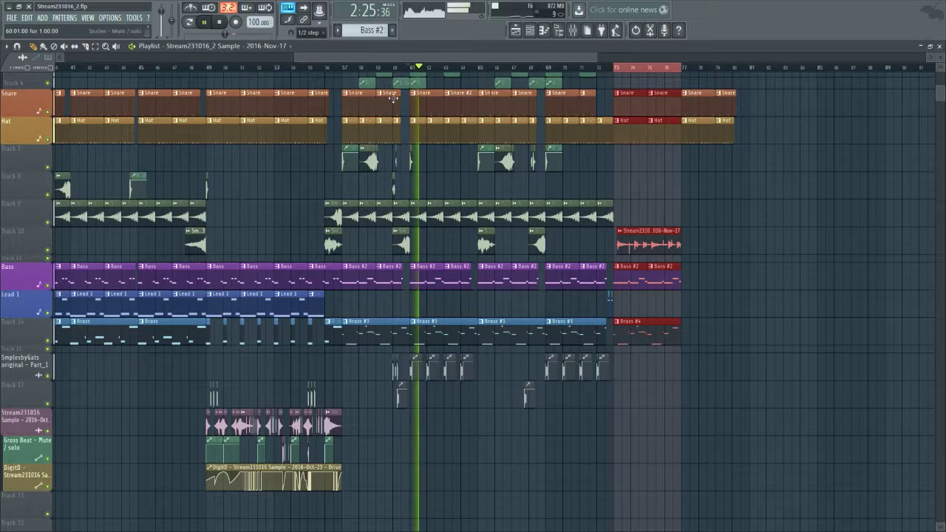
key(space)
right_click(48, 377)
key(space)
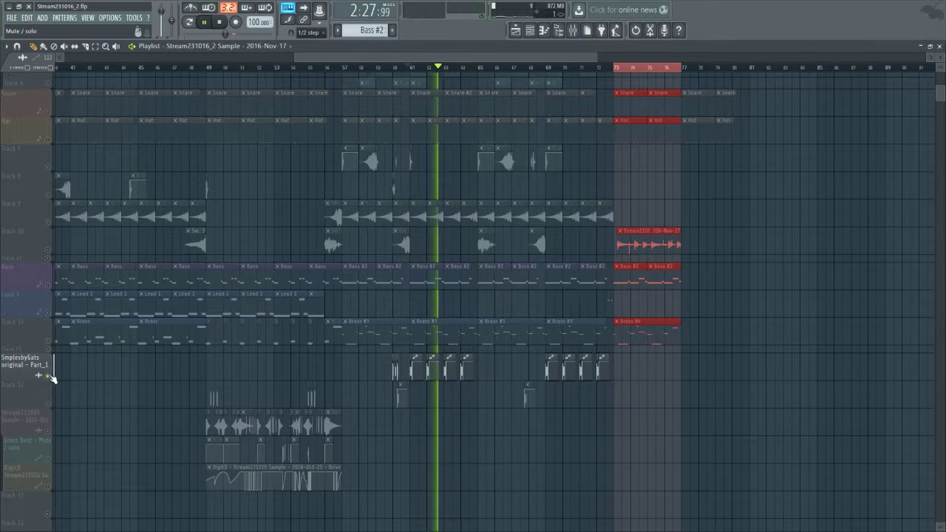
right_click(48, 376)
key(space)
Return to the highlighted section and briefly play the full mix from bar 73.
drag(397, 56, 452, 60)
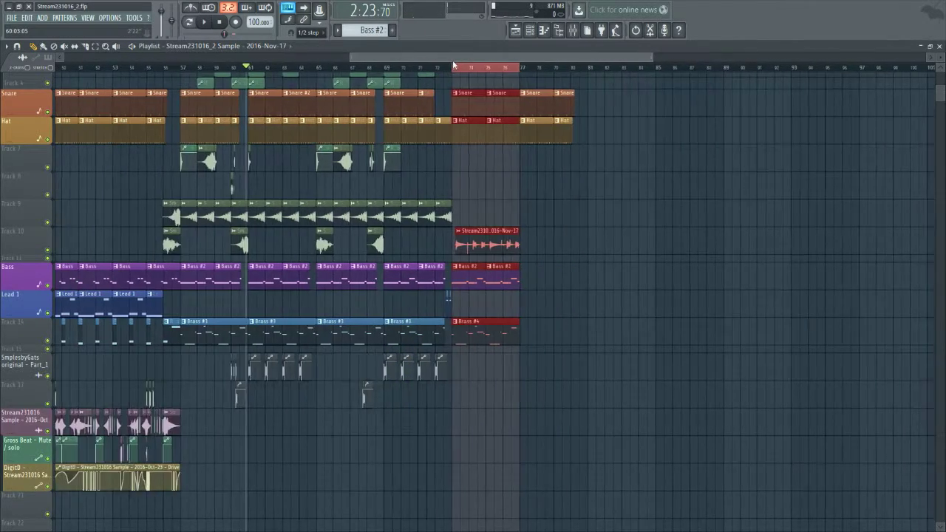
ctrl+scroll(468, 190, down, 1)
scroll(468, 190, up, 2)
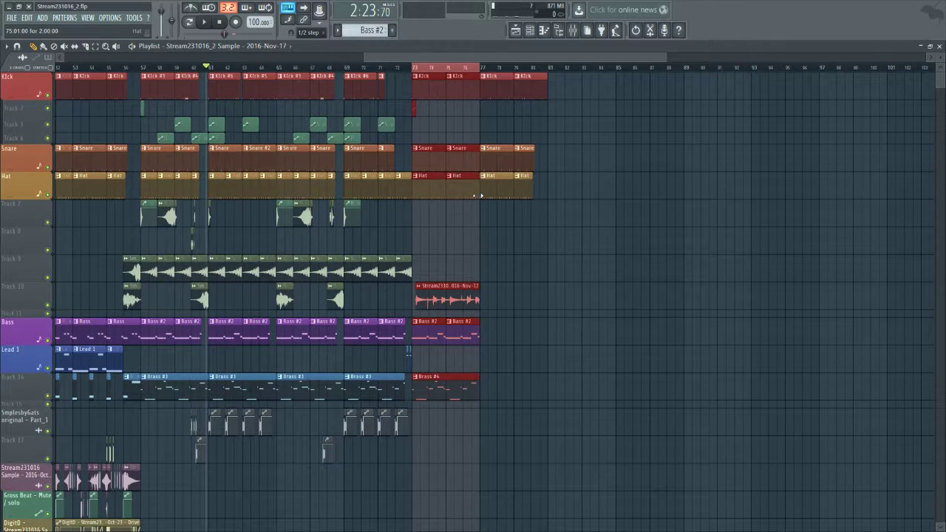
ctrl+scroll(481, 196, up, 2)
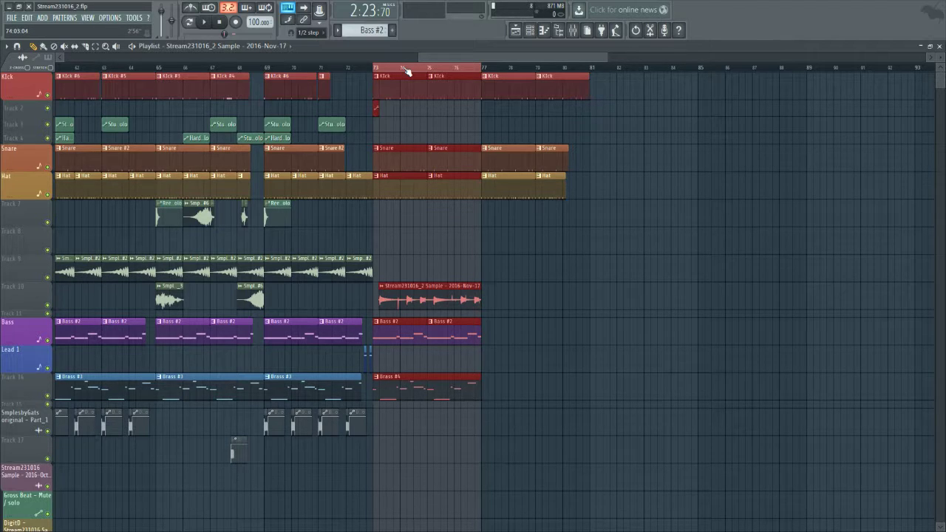
click(376, 68)
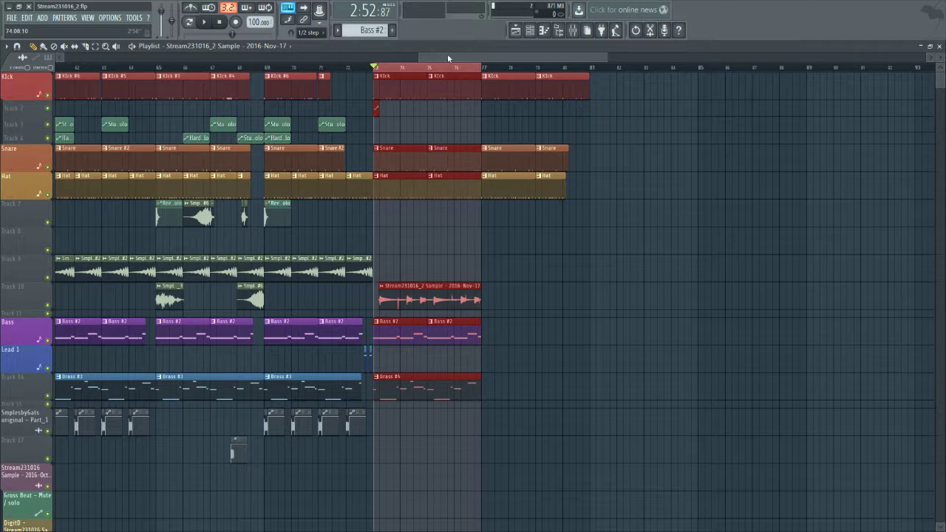
scroll(449, 80, up, 3)
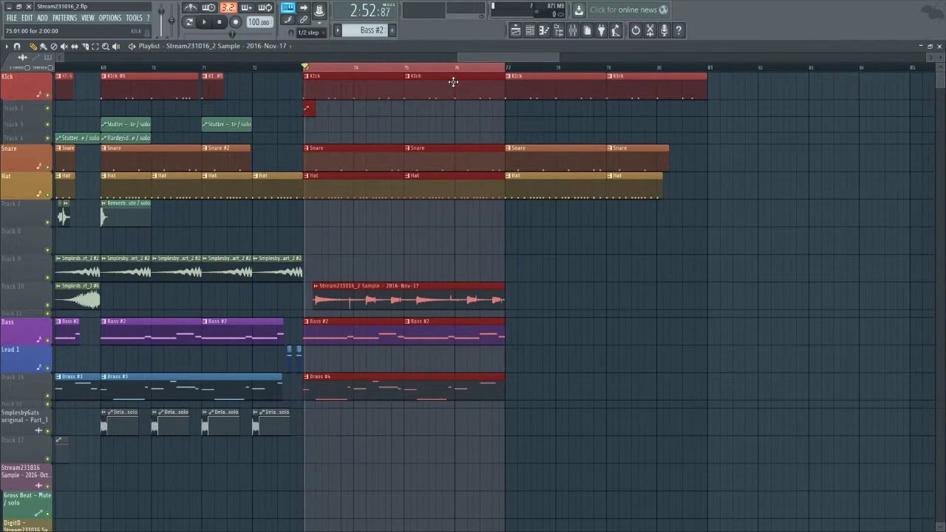
key(space)
click(306, 68)
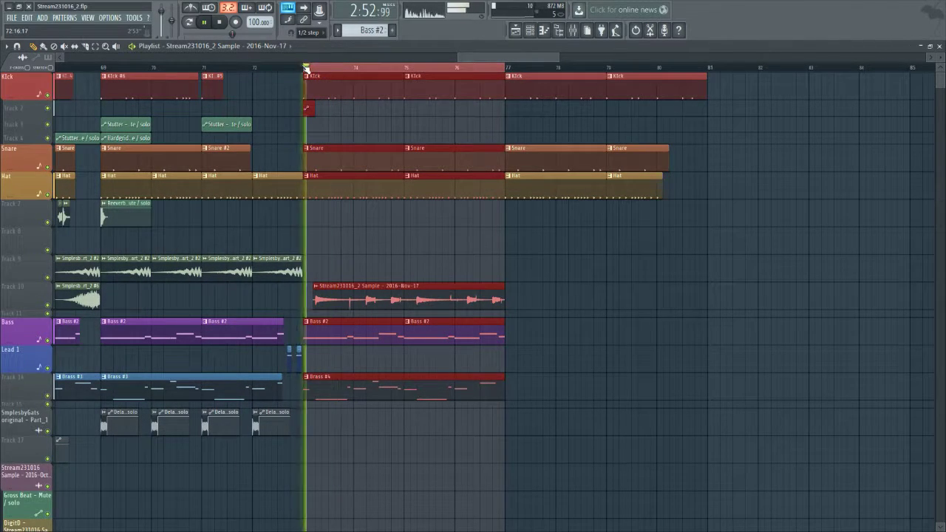
key(space)
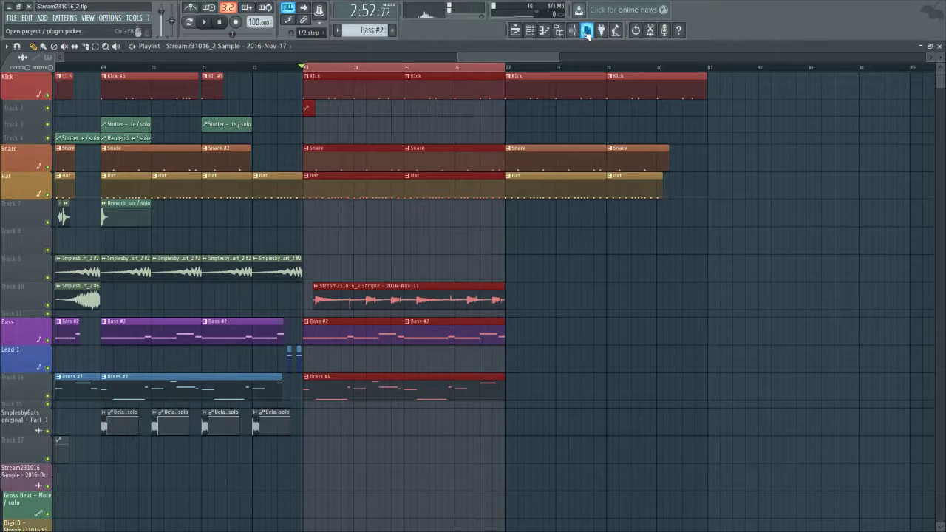
Reopen Delay Studio KVR12 from the BassRepitchSample mixer insert, hide the mixer, and place the plugin window over the middle of the playlist.
click(579, 33)
click(883, 348)
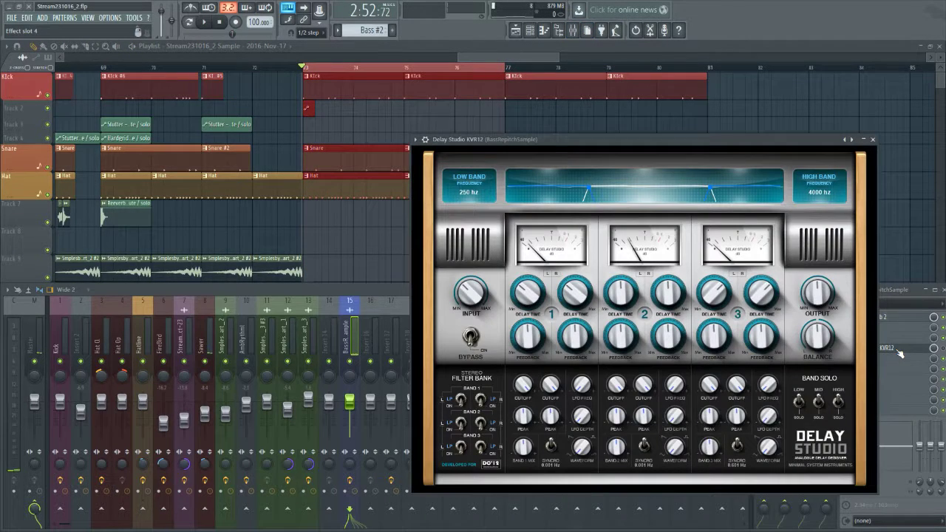
drag(612, 136, 599, 119)
key(F9)
key(F9)
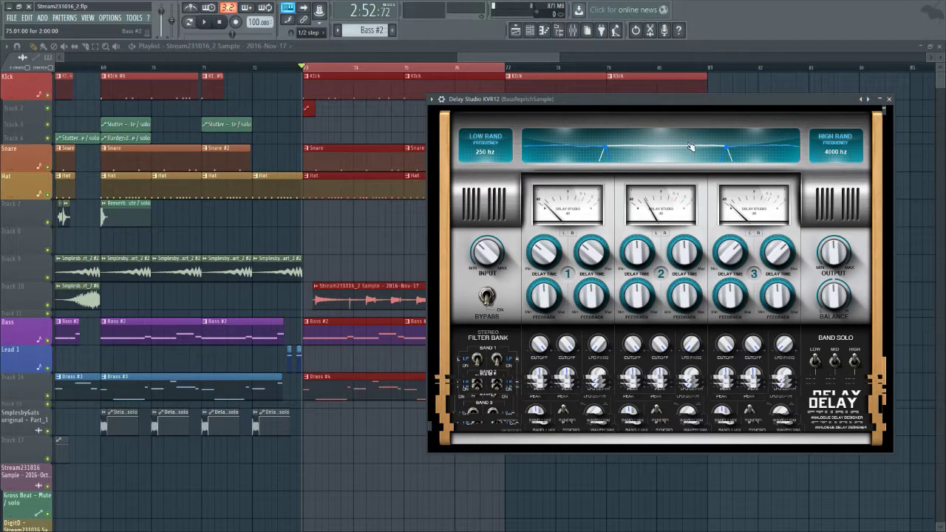
drag(715, 101, 634, 115)
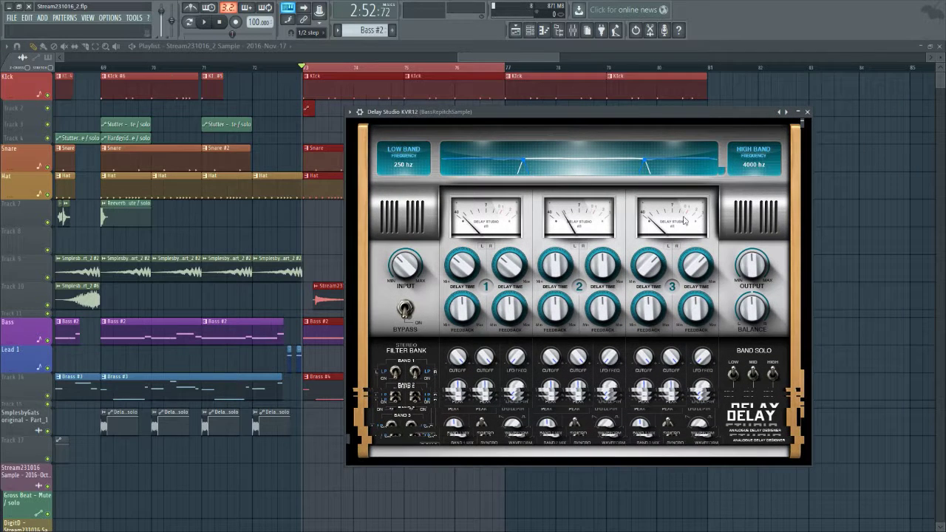
Solo Track 10 and loop playback over the sample's first phrase, from 73:05:00 to about 73:14:12.
right_click(48, 305)
key(space)
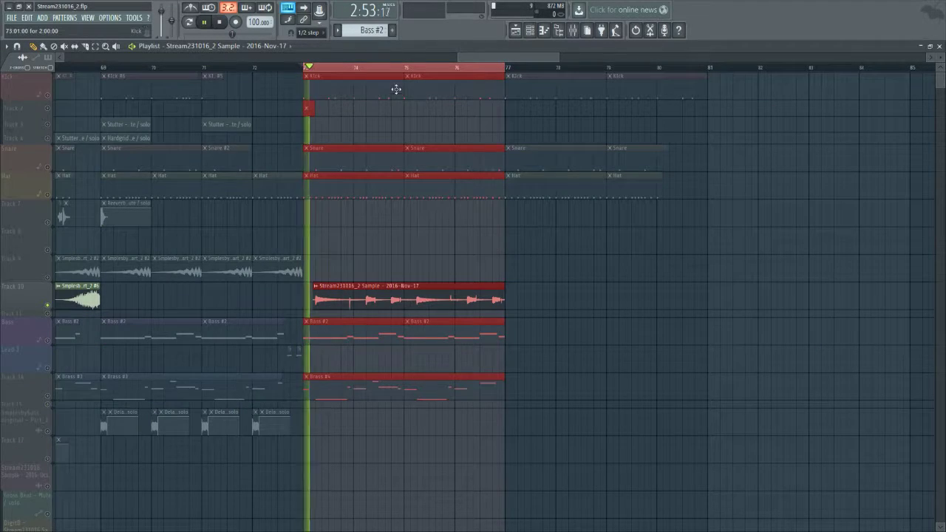
click(311, 68)
right_click(319, 69)
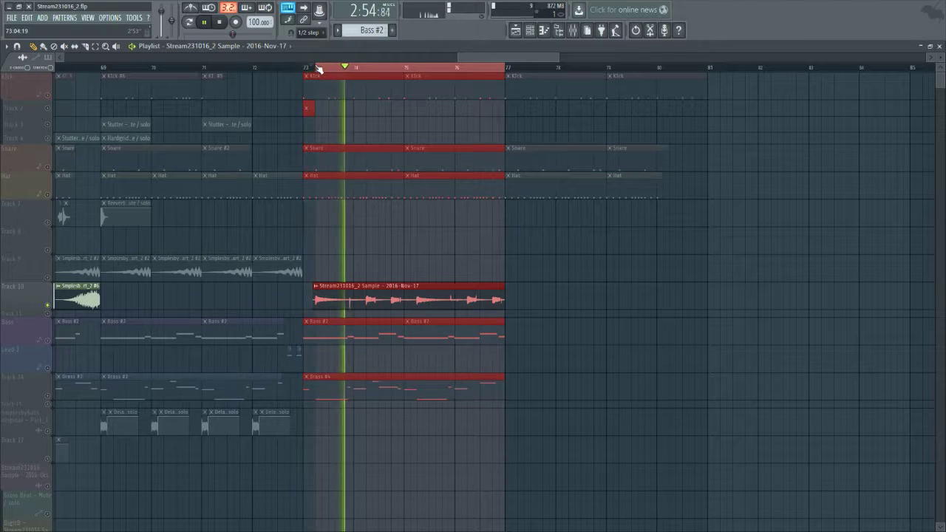
click(318, 69)
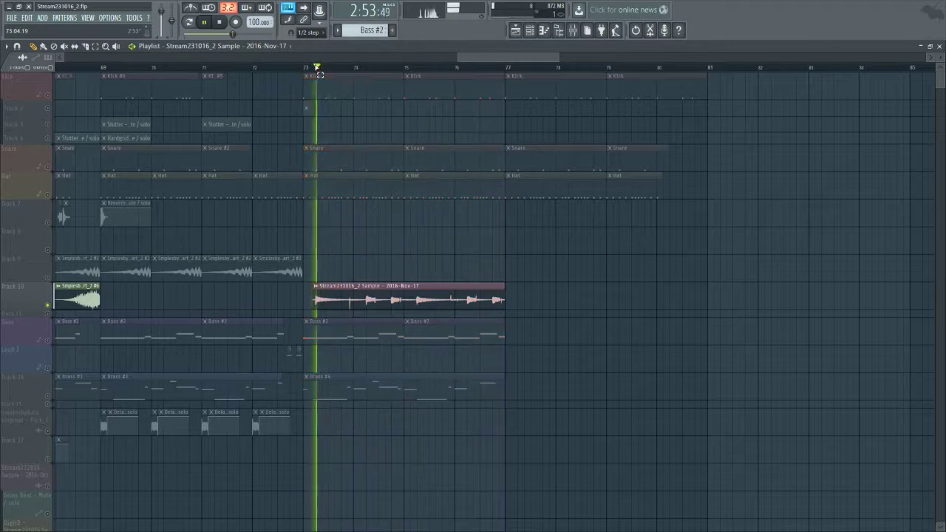
drag(317, 70, 346, 76)
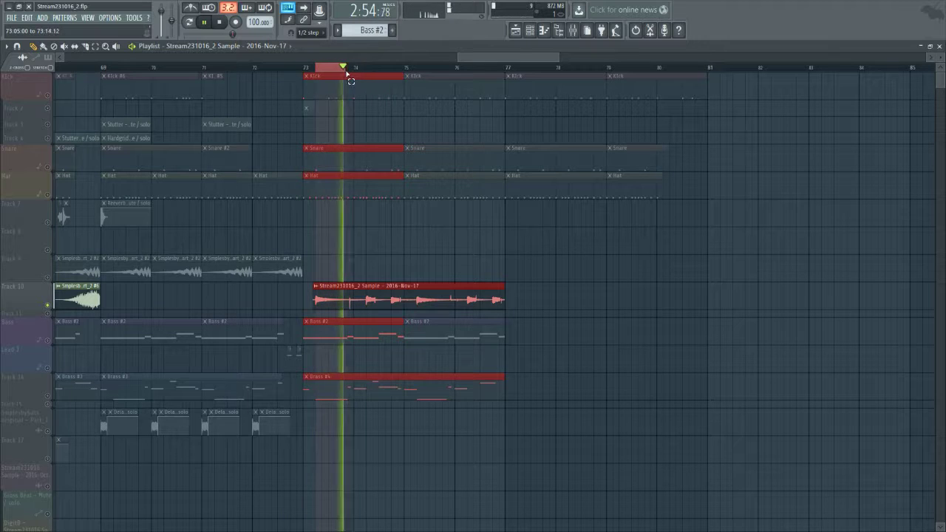
Reopen Delay Studio KVR12 from the mixer during playback and lower its high band frequency to 2036 Hz.
click(572, 33)
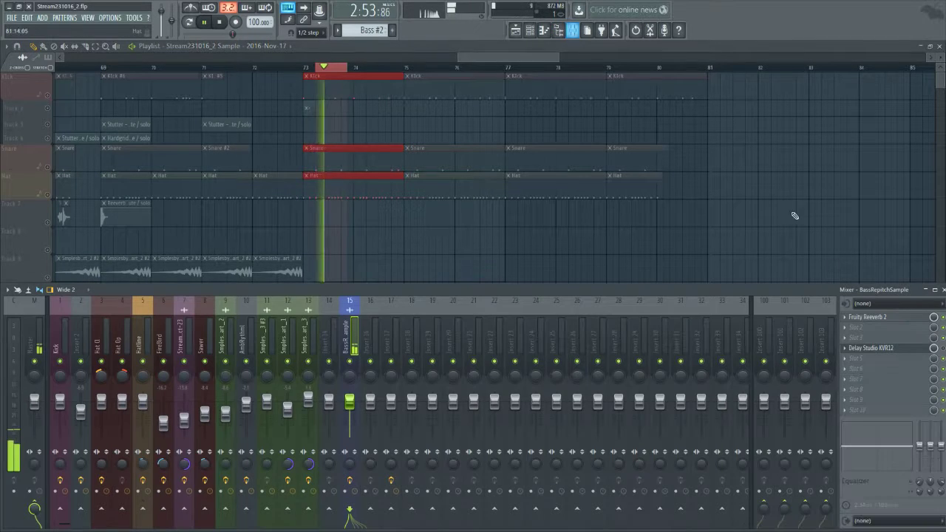
click(863, 348)
drag(648, 160, 618, 164)
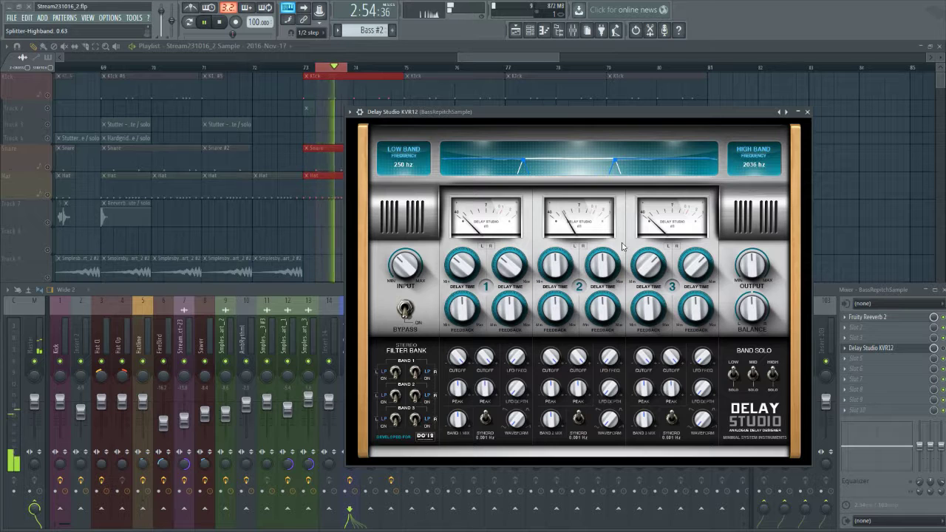
Toggle the delay's own bypass and its mixer slot to compare the sound, and bring the plugin window back to the front.
click(408, 315)
click(943, 348)
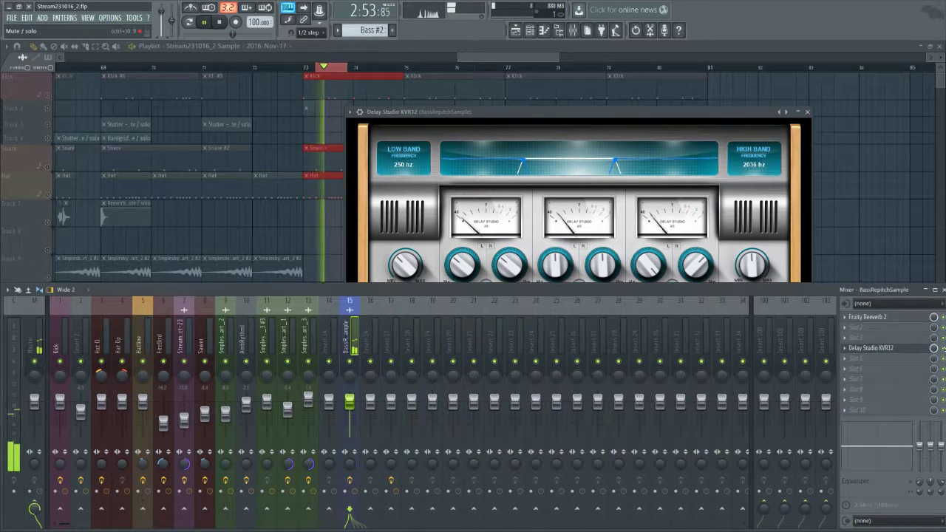
click(608, 114)
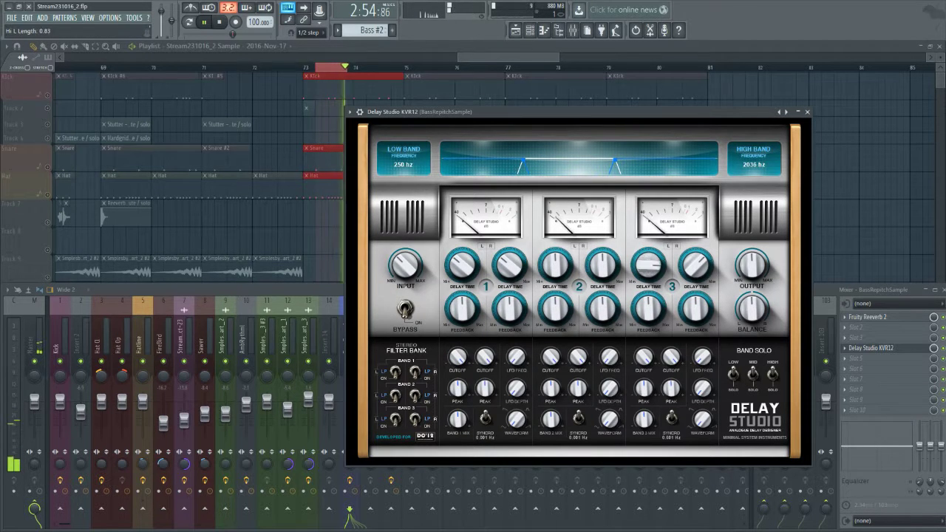
Set the left and right delay times of all three bands to 0.00.
drag(648, 263, 652, 329)
drag(698, 266, 698, 325)
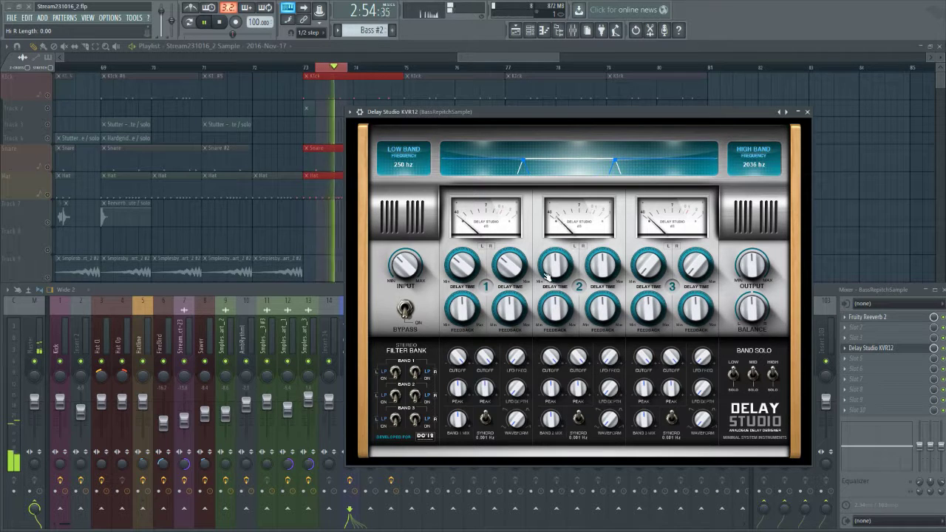
drag(560, 263, 560, 318)
drag(616, 266, 616, 319)
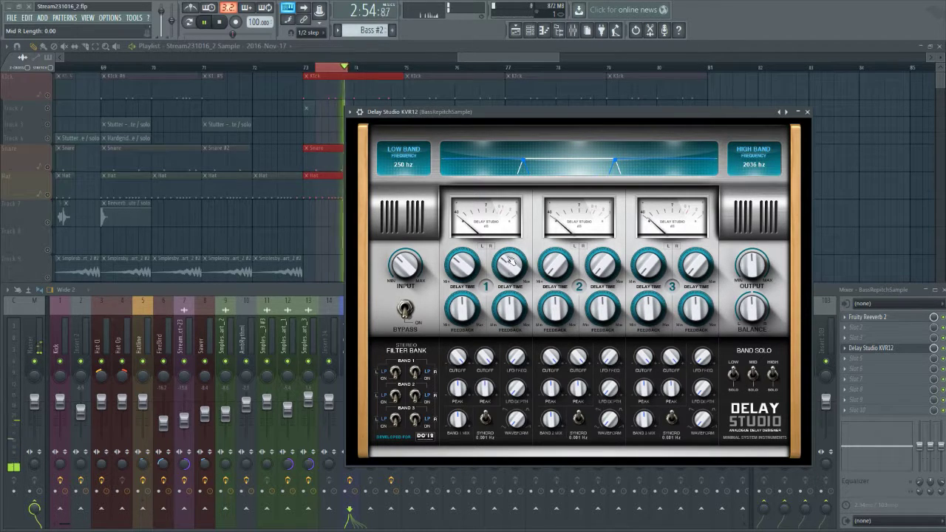
drag(510, 264, 509, 318)
drag(462, 264, 462, 318)
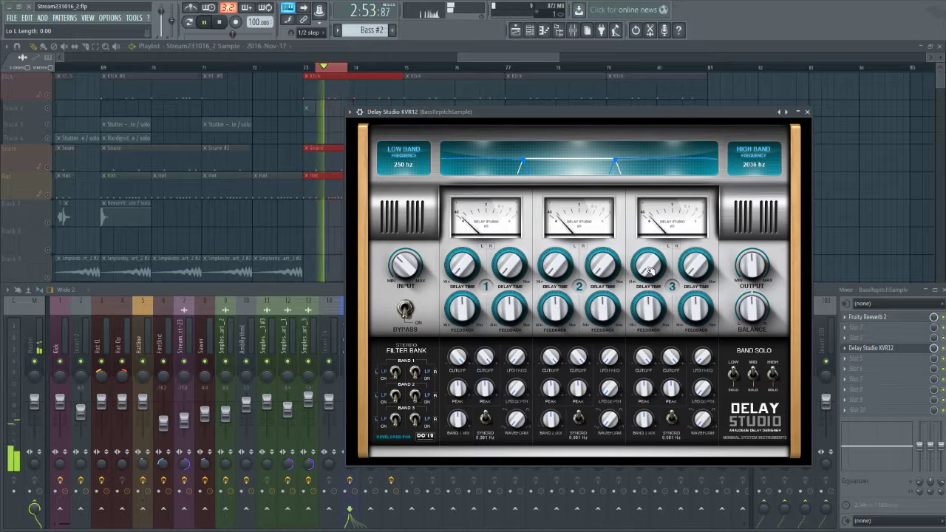
Raise band 3's left and right delay times, with the left at 0.67, and sync its LFO at 1/16.
drag(648, 266, 649, 238)
drag(694, 270, 694, 244)
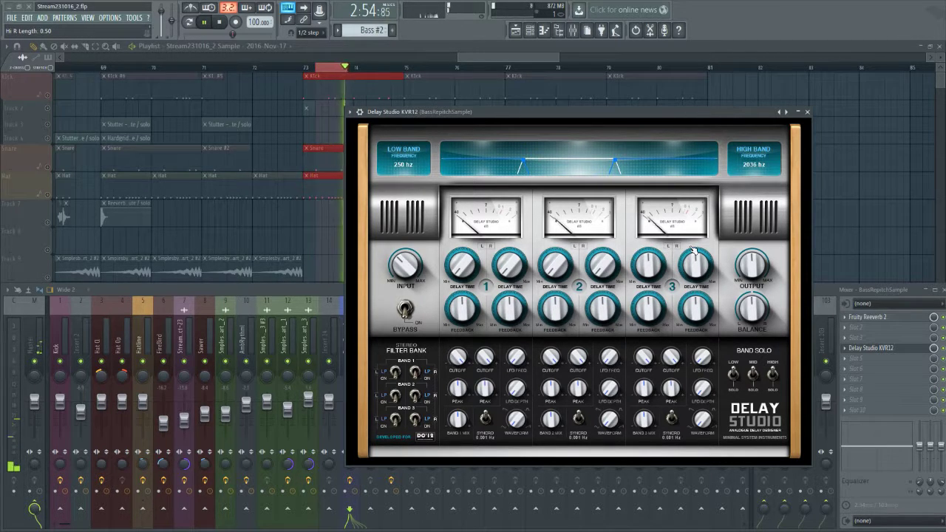
drag(648, 266, 648, 244)
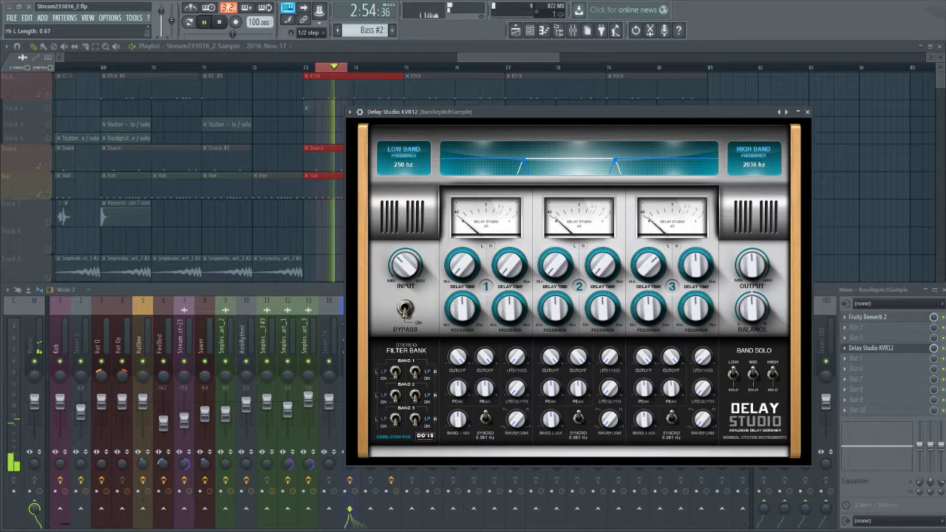
click(672, 421)
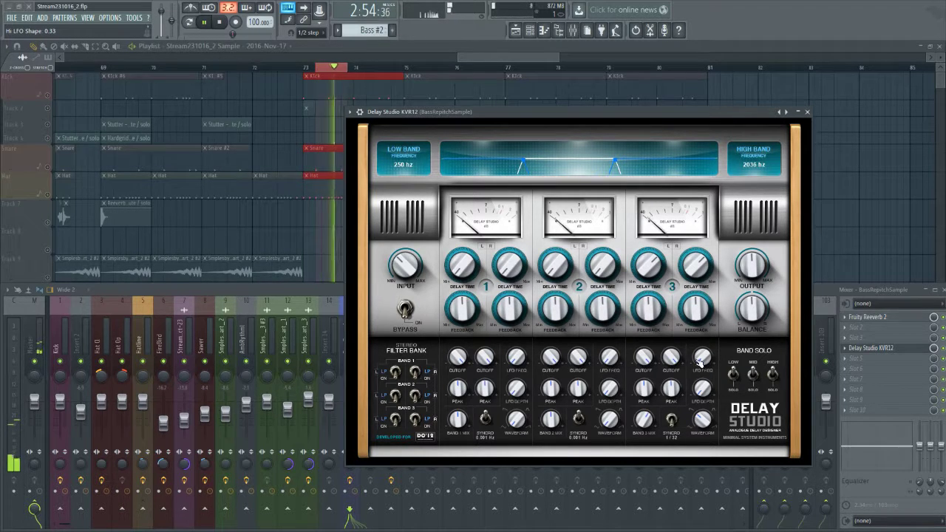
mouse_move(699, 362)
mouse_down()
mouse_move(699, 350)
mouse_move(702, 372)
mouse_up()
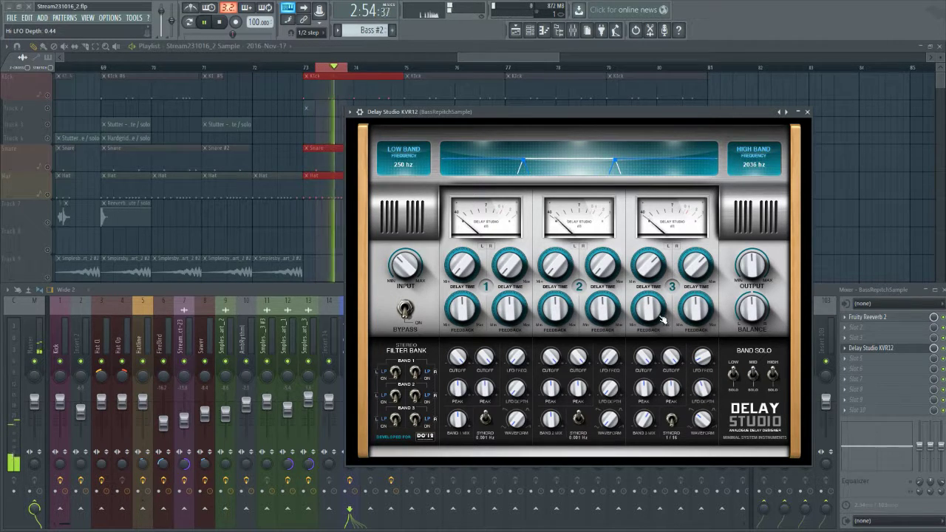
Turn up band 3's feedback, with the right at 0.78, check the high band solo, and set the right delay time to 0.83.
drag(659, 317, 690, 294)
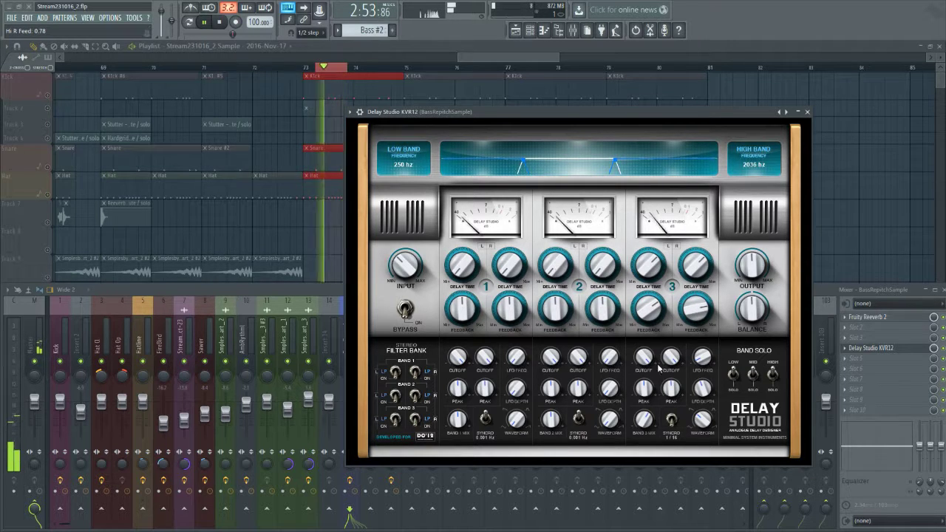
click(772, 374)
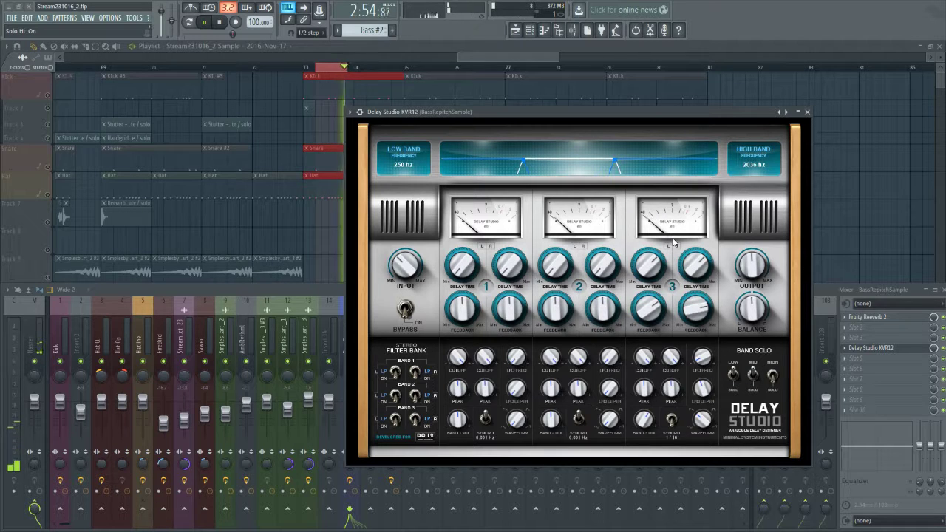
drag(648, 266, 696, 255)
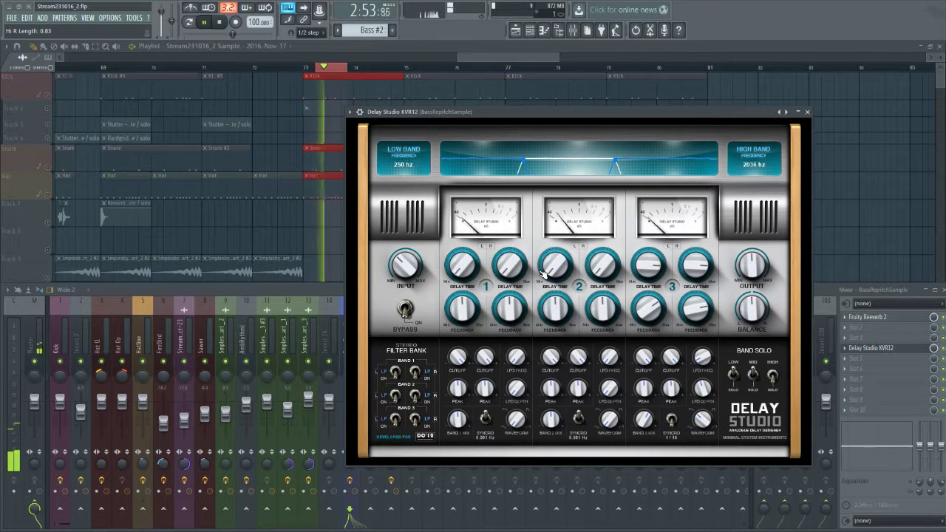
Try different band 2 delay times for both channels and turn up the band's left feedback.
drag(549, 274, 565, 279)
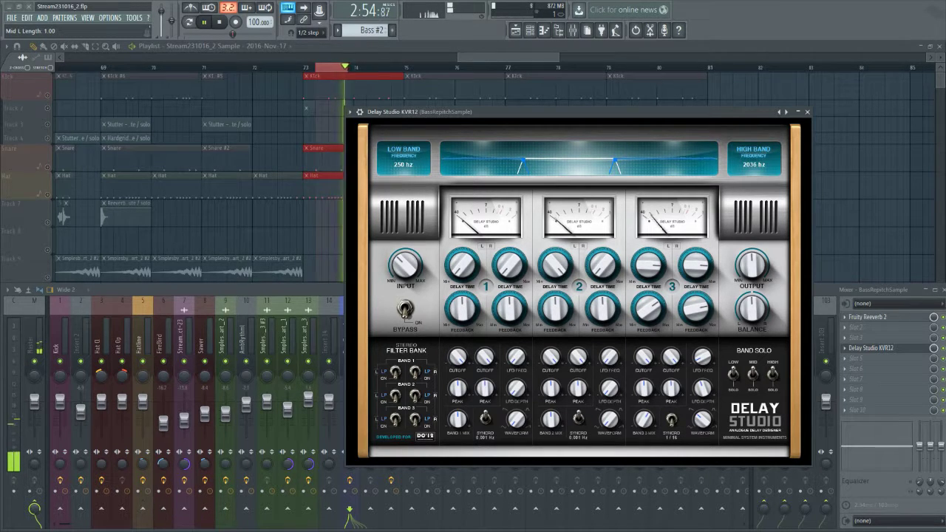
drag(555, 263, 555, 281)
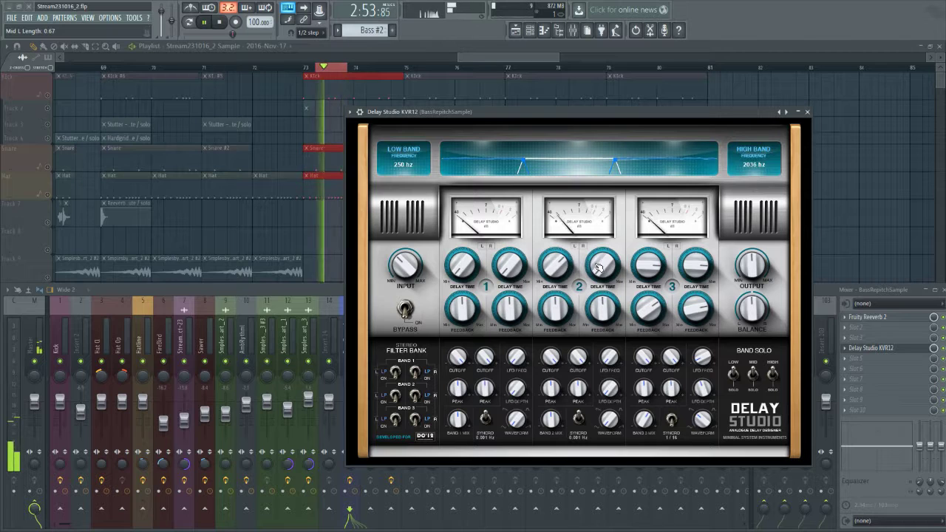
mouse_move(600, 268)
mouse_down()
mouse_move(599, 255)
mouse_move(600, 280)
mouse_move(558, 279)
mouse_move(603, 272)
mouse_move(604, 281)
mouse_up()
drag(565, 314, 564, 292)
Try band 3's left and right feedback at 1.00, adjust its filter cutoffs, and bring both feedback levels back down slightly.
drag(650, 310, 641, 274)
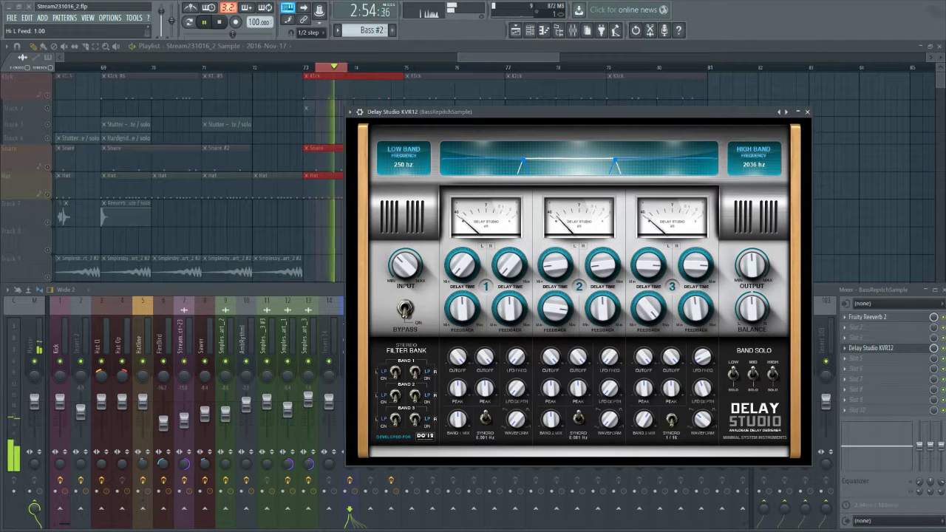
drag(692, 313, 692, 277)
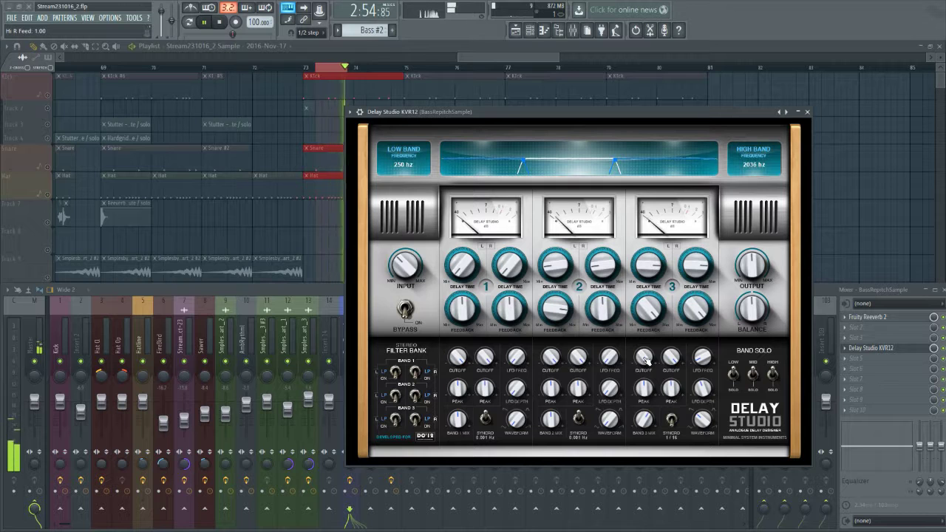
drag(645, 360, 674, 356)
drag(654, 315, 694, 311)
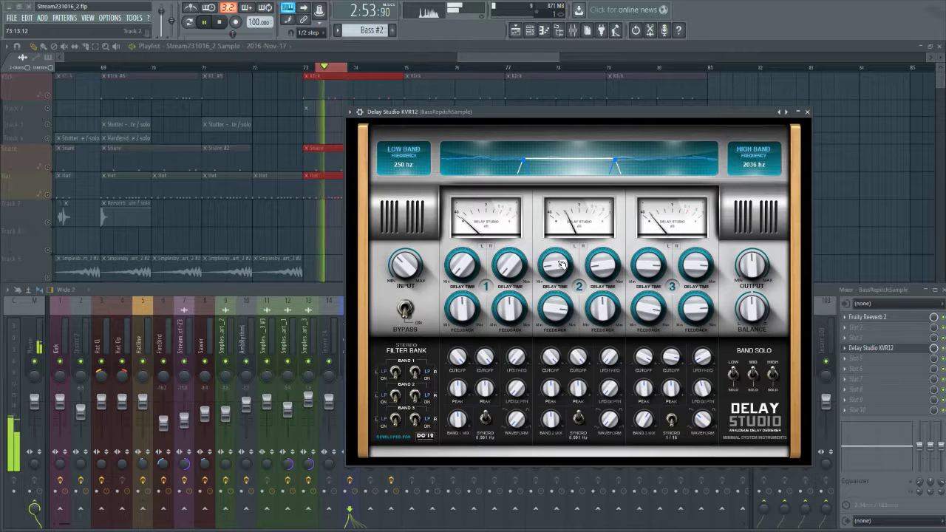
Set band 2's left and right delay times to 0.50 and its right feedback to 0.83.
drag(559, 266, 559, 242)
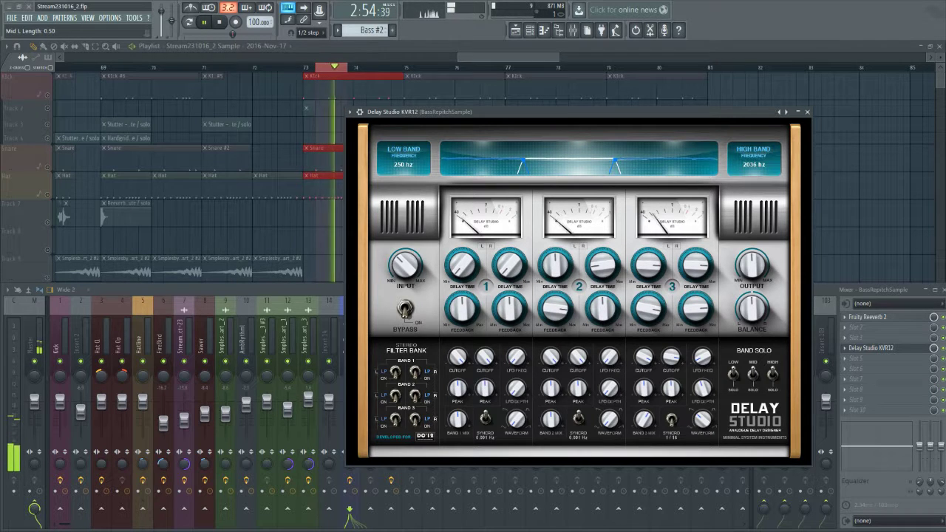
drag(603, 266, 603, 245)
drag(602, 310, 603, 287)
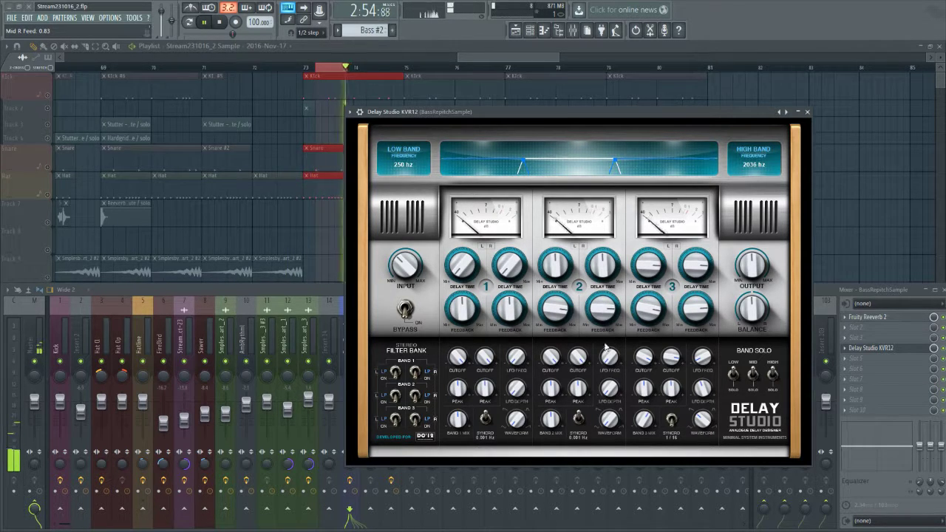
Set band 2's left cutoff to 0.58, sync its LFO at 1/32, and adjust the LFO waveforms of bands 2 and 3.
drag(551, 359, 552, 392)
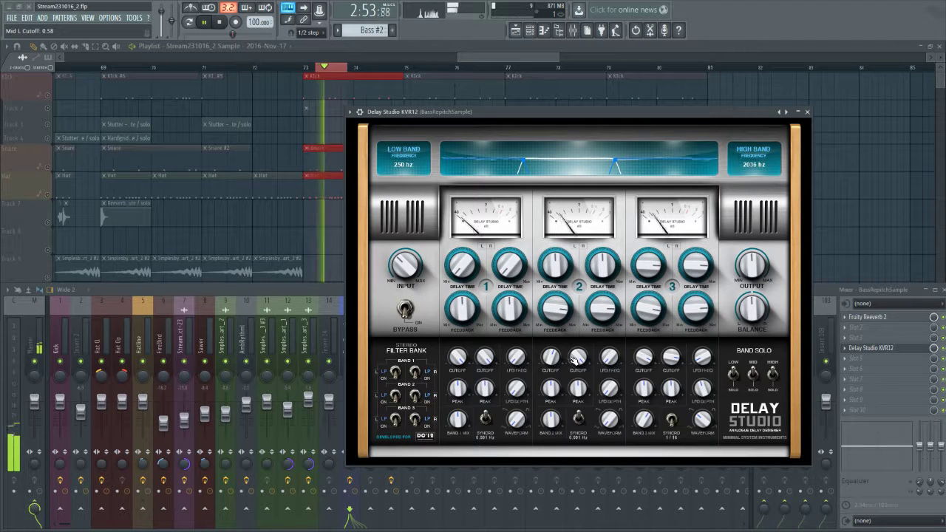
drag(608, 361, 610, 387)
click(579, 422)
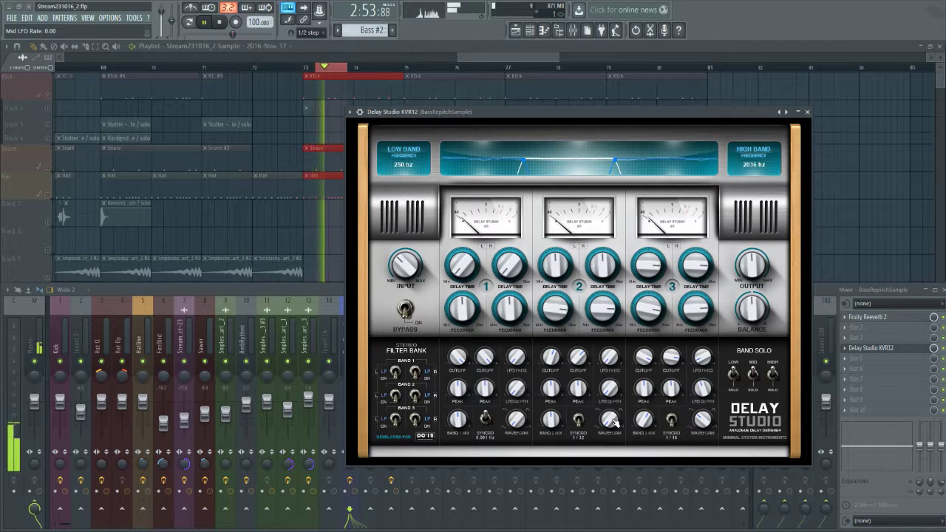
drag(612, 419, 612, 392)
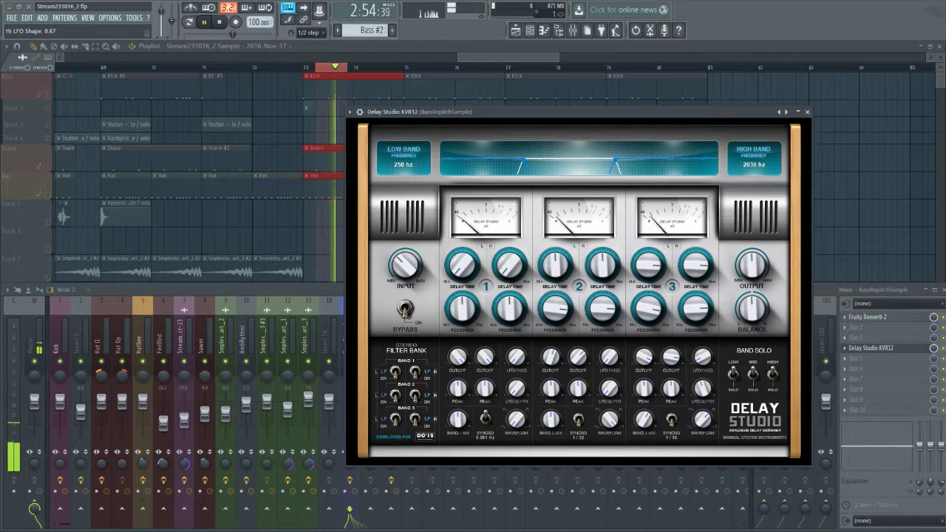
drag(706, 419, 705, 428)
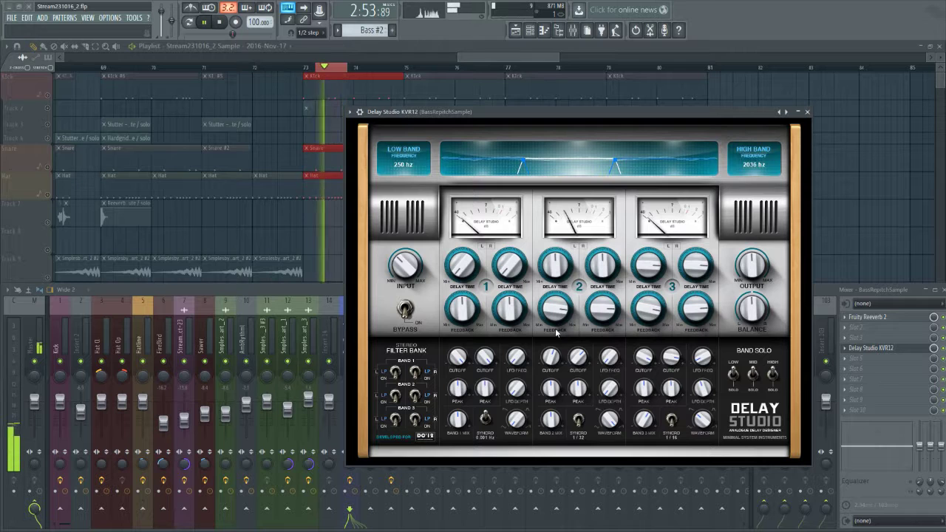
Shift the plugin window sideways, set the input level to 0.29, and toggle the bypass to compare the sound.
drag(542, 113, 476, 116)
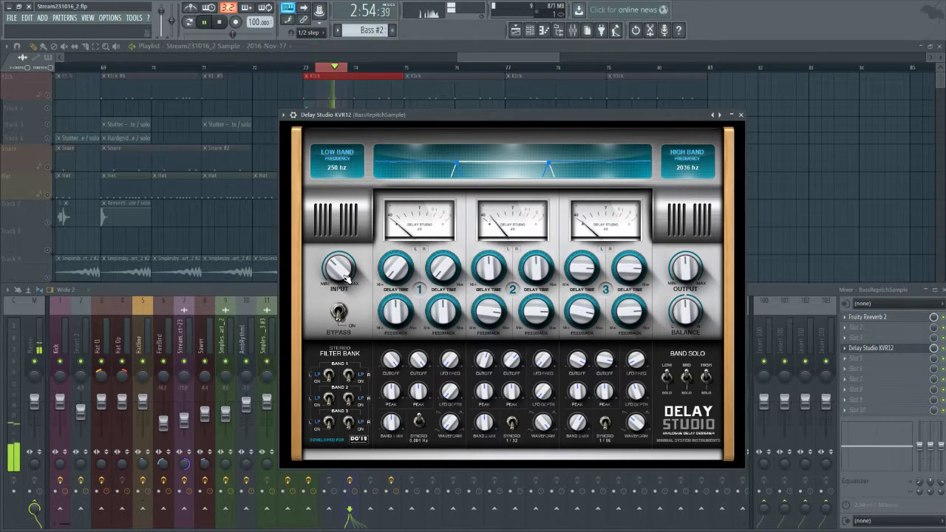
drag(339, 270, 341, 273)
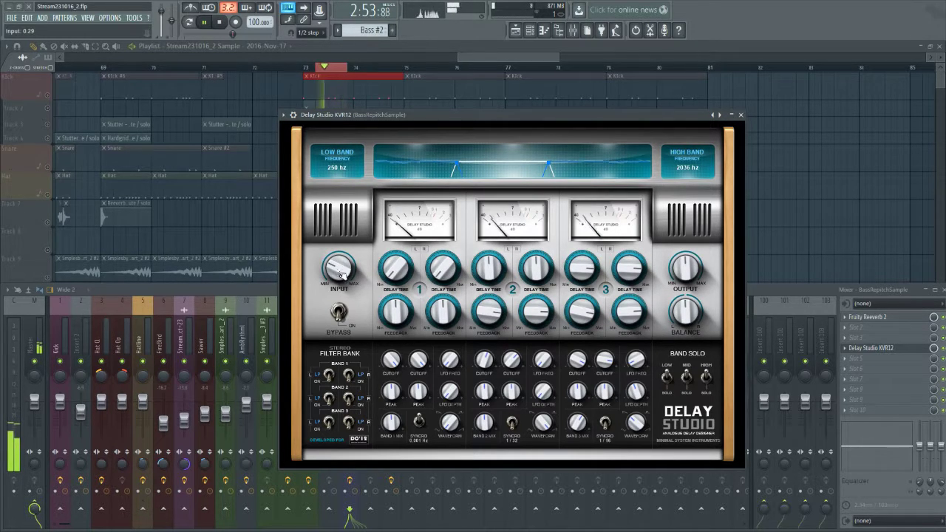
click(342, 313)
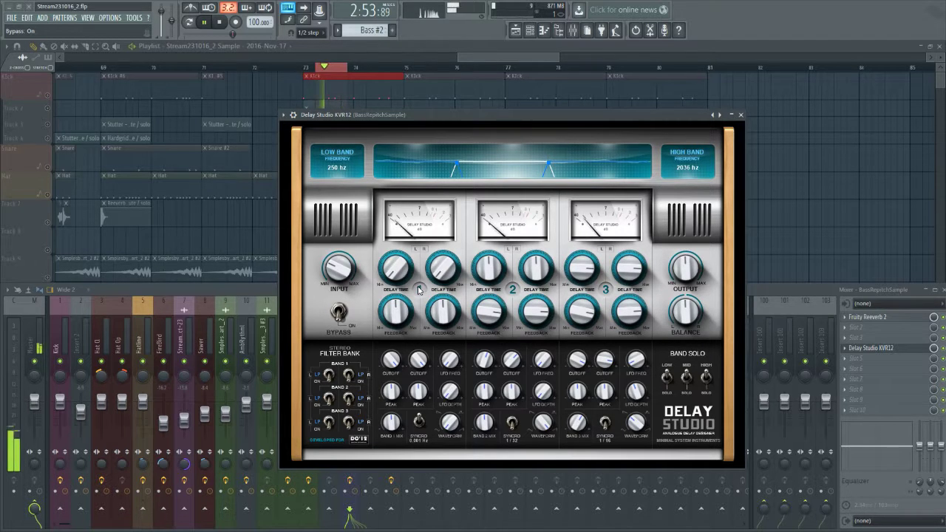
Lower the low band frequency to 61 Hz and raise band 2's left and right delay times.
drag(394, 272, 407, 242)
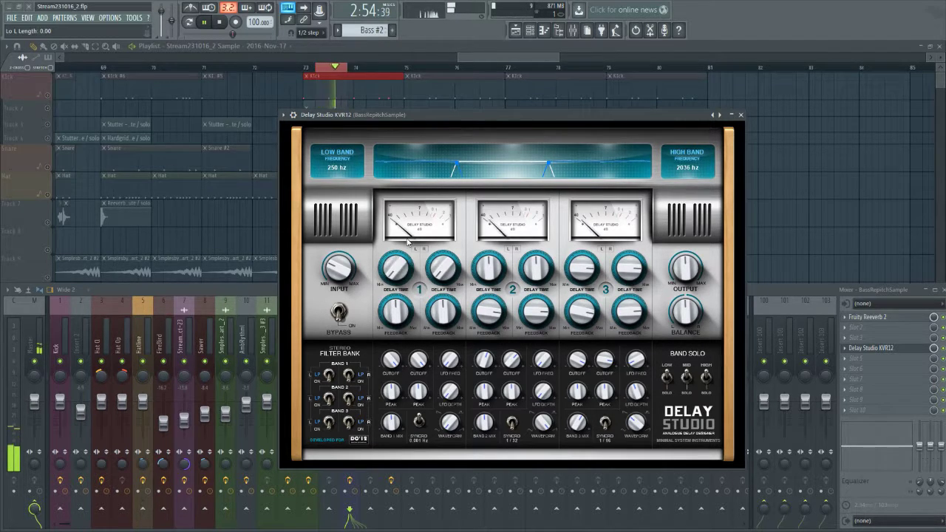
drag(458, 166, 396, 169)
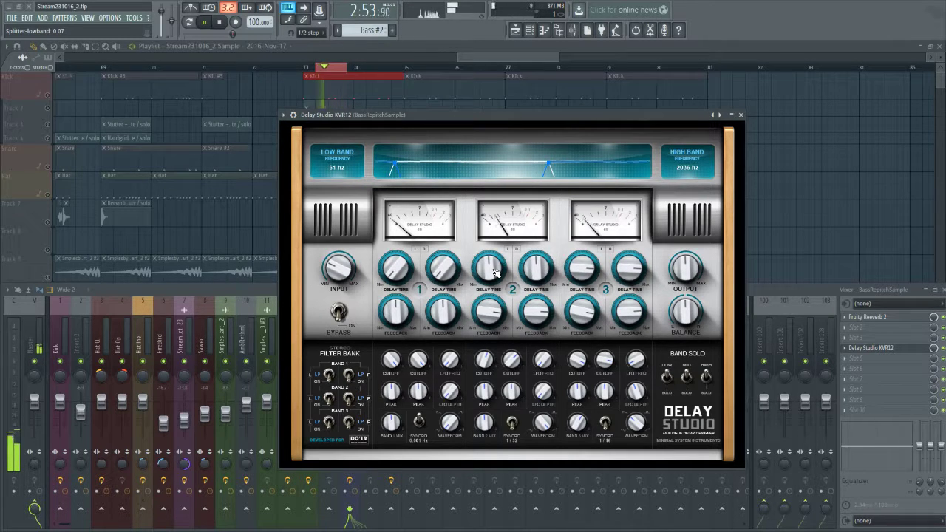
drag(488, 269, 488, 250)
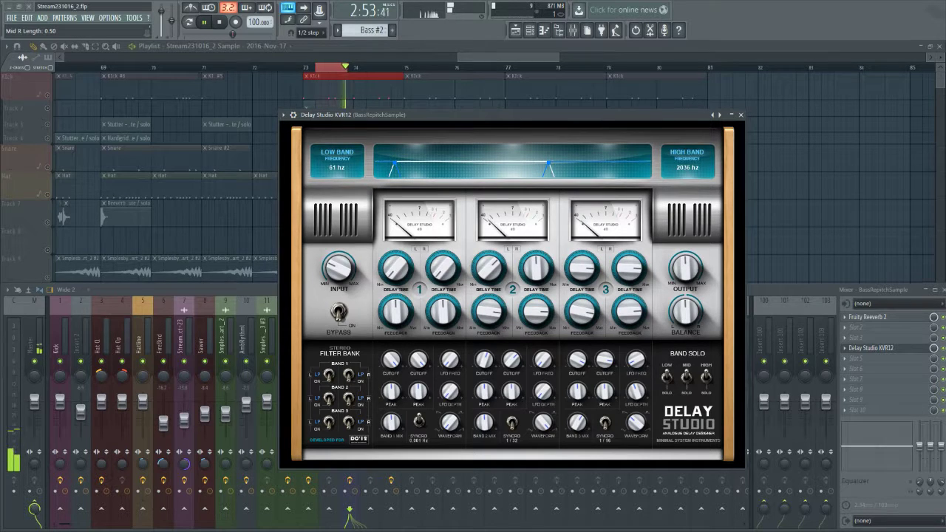
drag(538, 270, 538, 252)
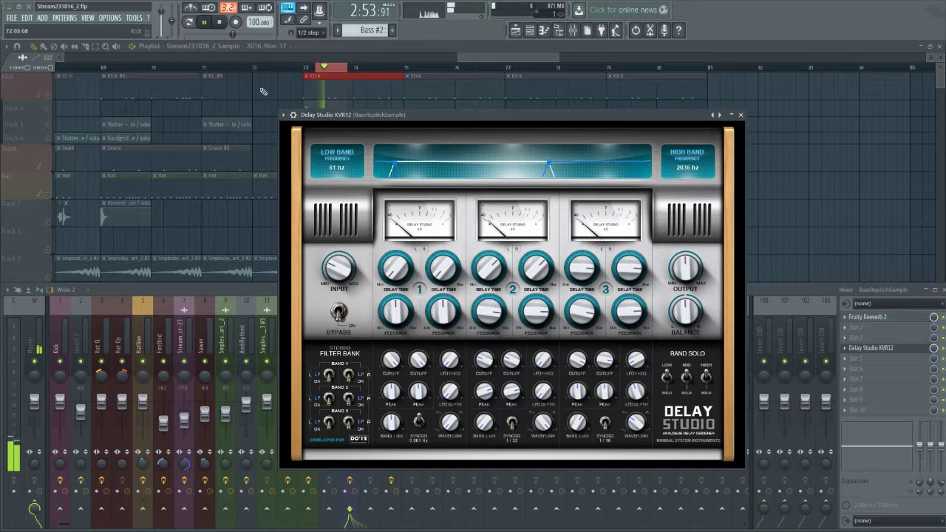
Restore all playlist tracks from solo, clear the loop selection, and play the full mix from bar 73 to about bar 77.
click(52, 96)
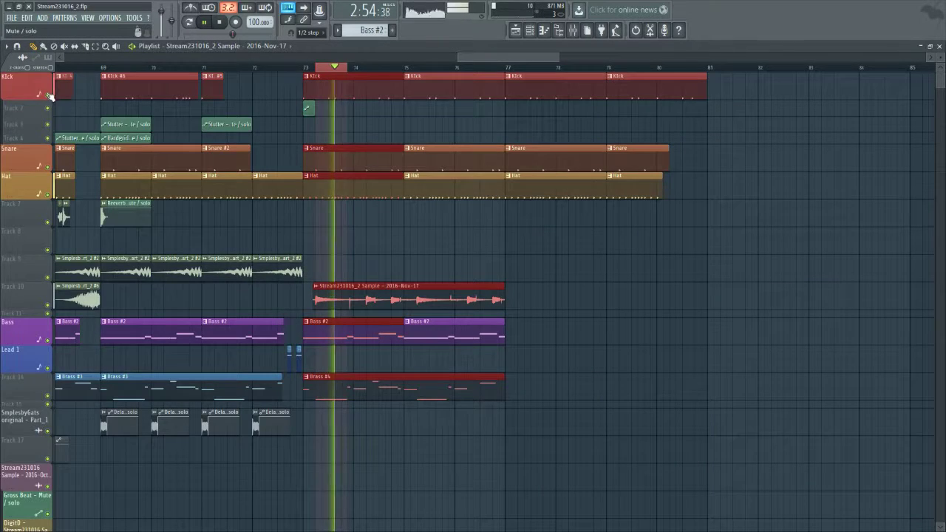
key(space)
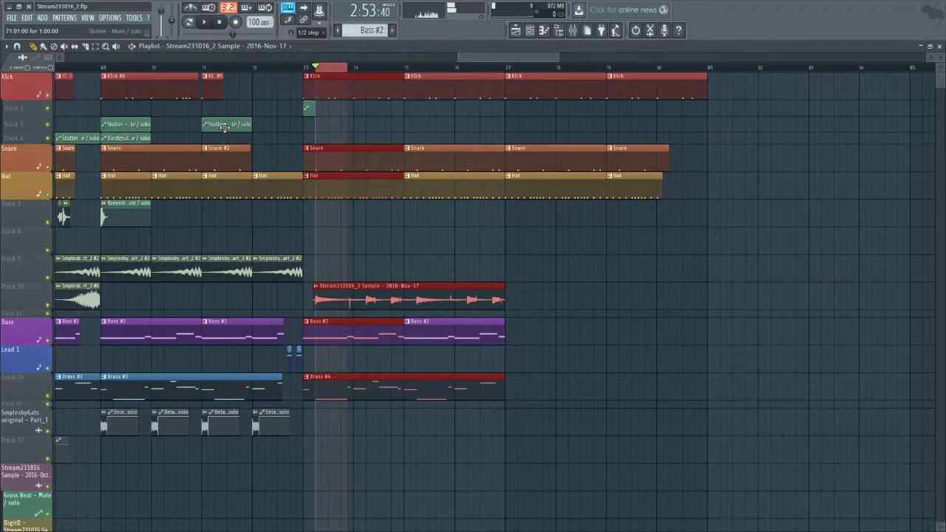
click(306, 69)
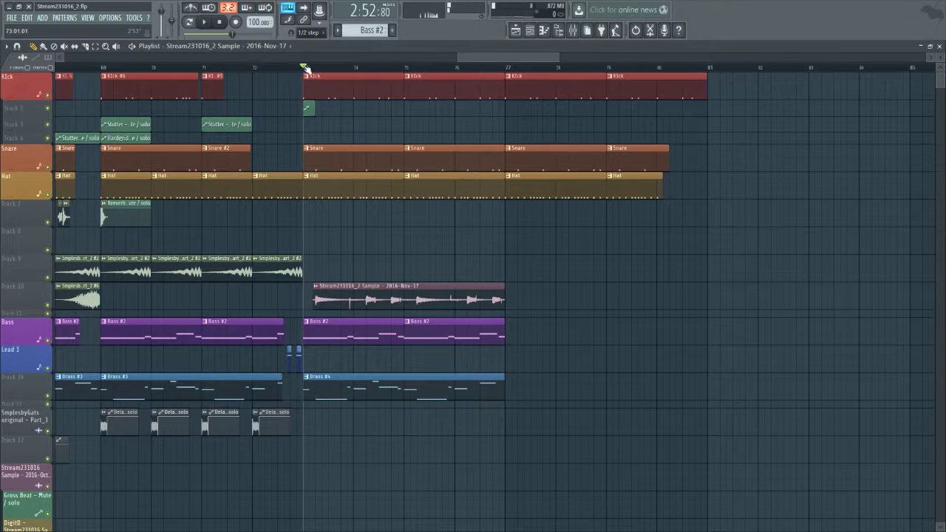
key(space)
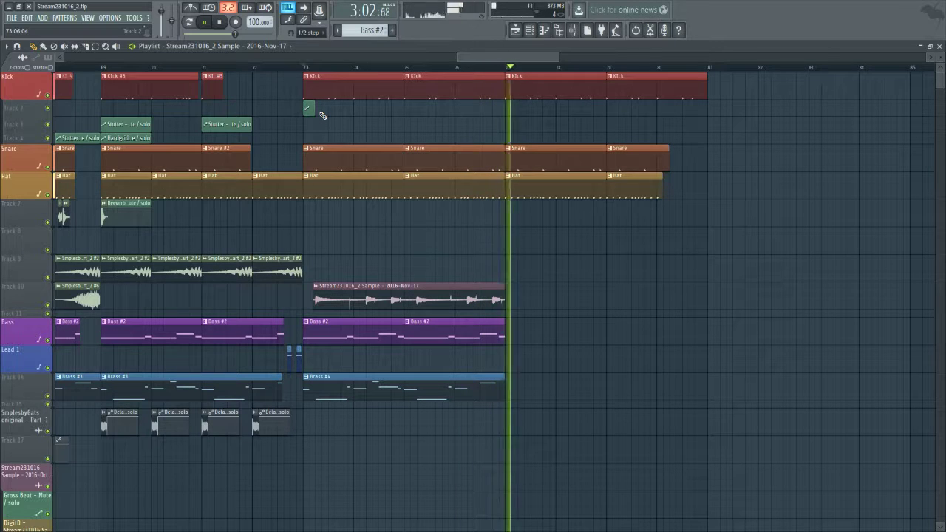
key(space)
Open the channel settings of the Stream231016_2 Sample clip on Track 10.
double_click(458, 292)
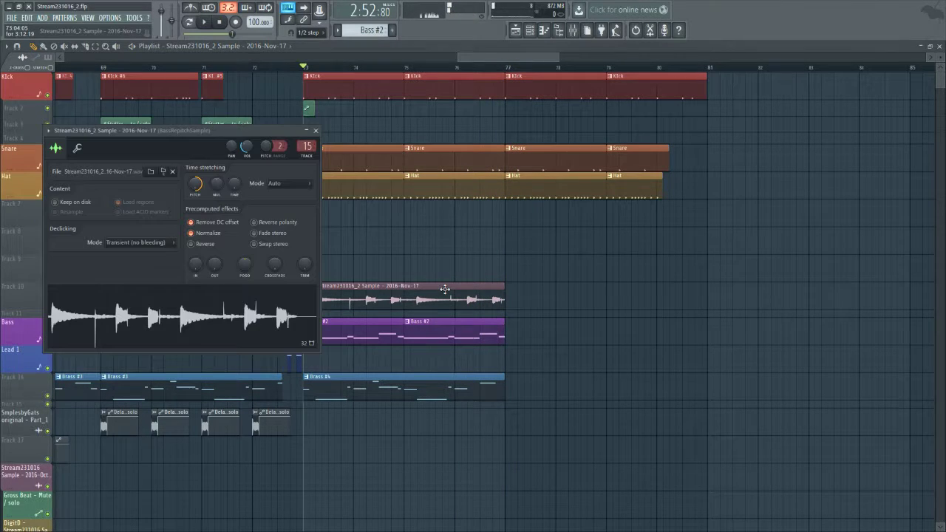
Close the channel settings, add a second Stream231016_2 Sample clip at bar 77, and repeat the Bass #2 and Brass #4 clips from bar 77.
click(316, 132)
click(524, 296)
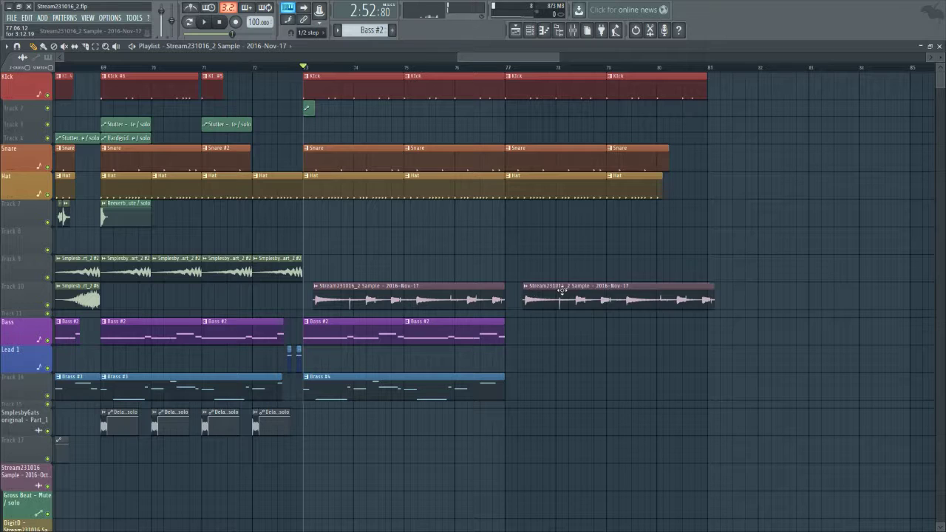
drag(561, 291, 543, 292)
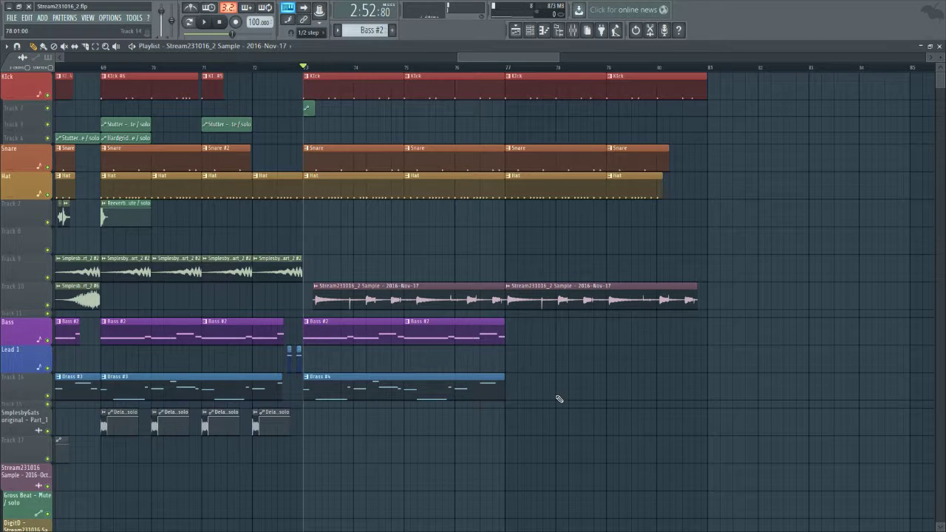
drag(554, 402, 524, 320)
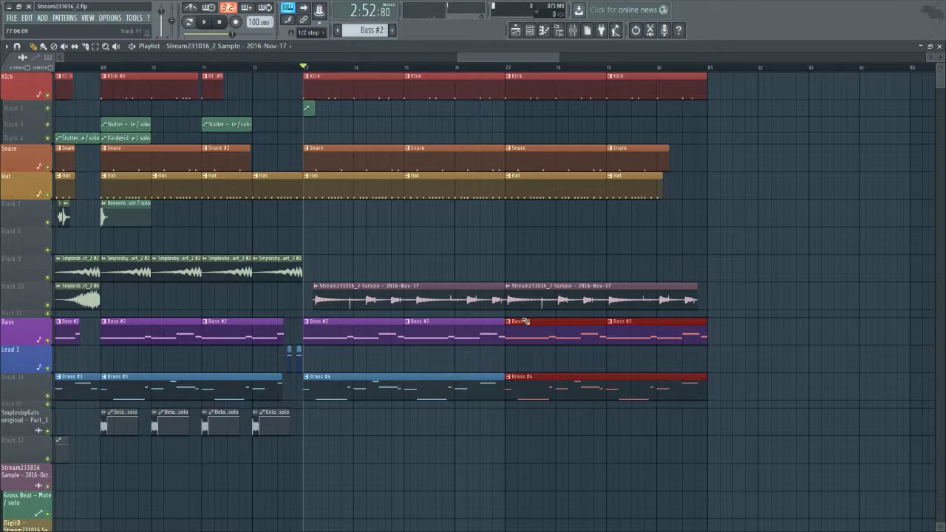
Play the extended arrangement from bar 73 and replay its opening bars in the full mix.
key(space)
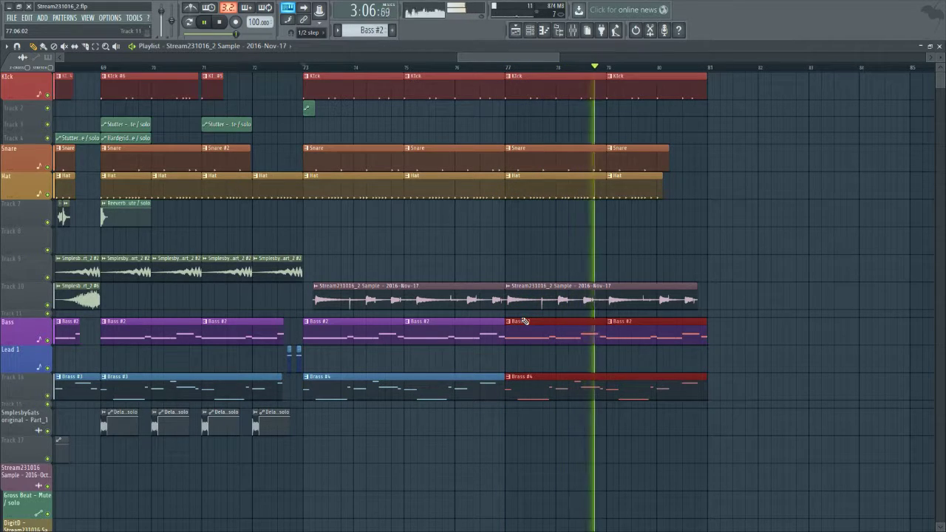
key(space)
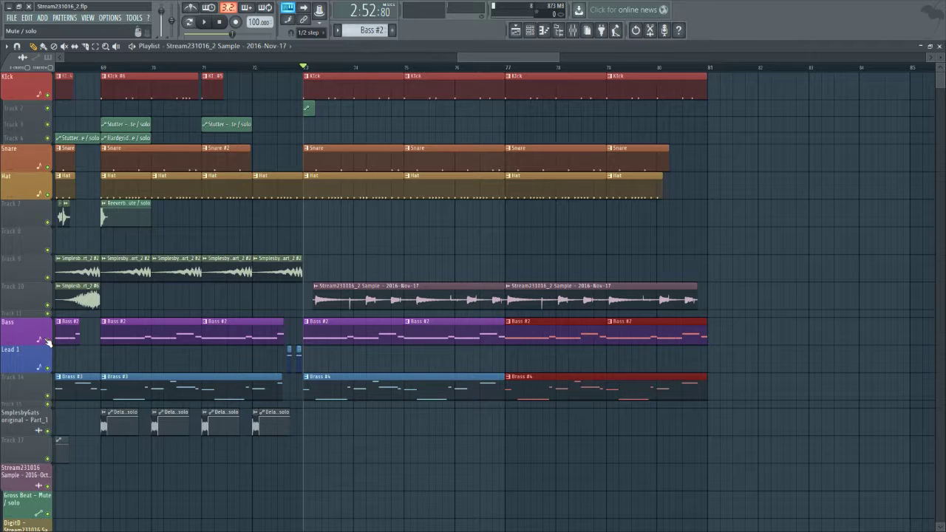
key(space)
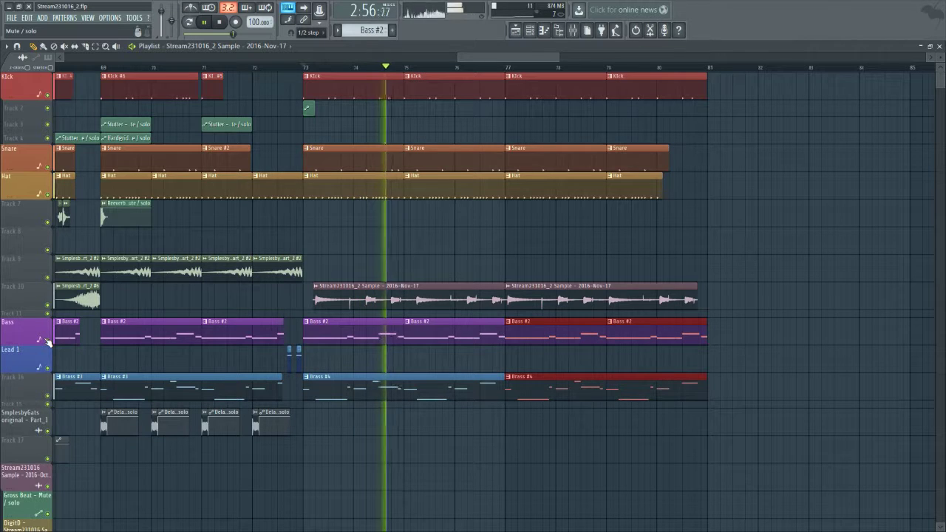
key(space)
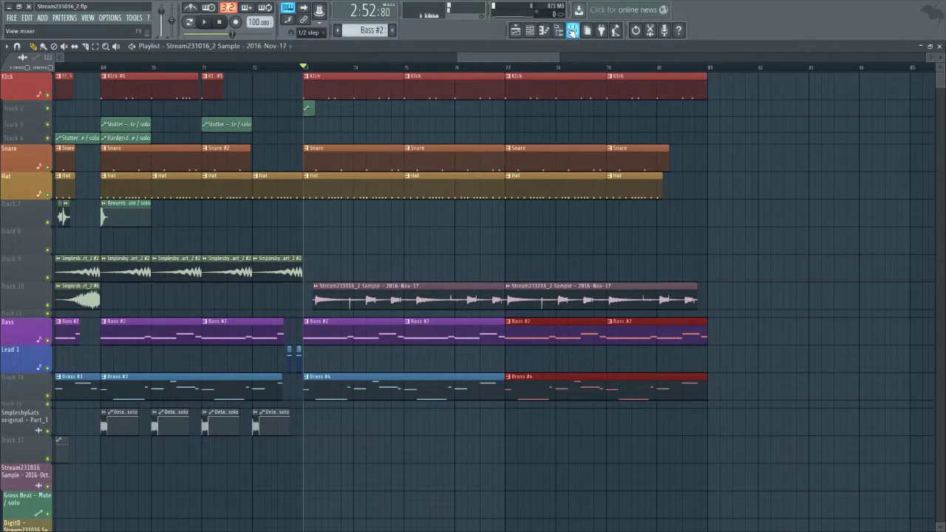
Show the mixer and load Gross Beat into effect slot 6 of the BassRepitchSample track.
click(558, 30)
click(864, 370)
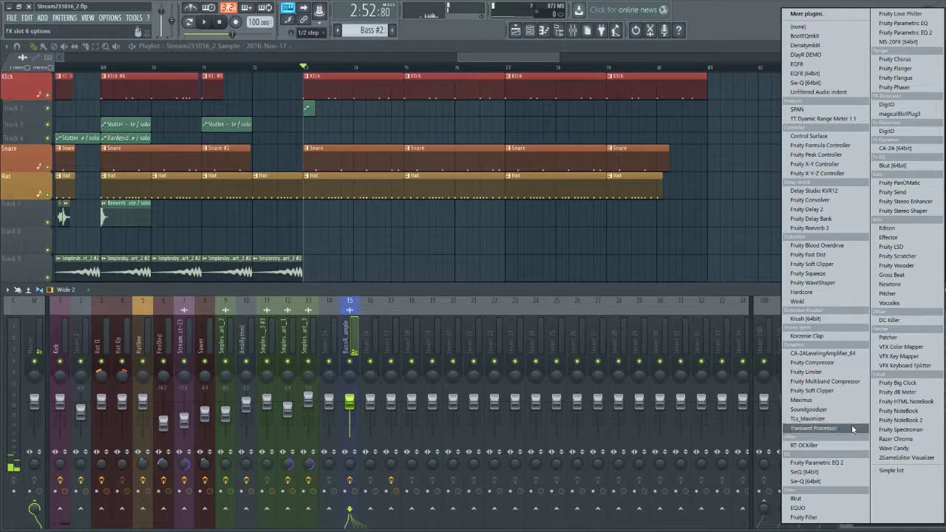
key(g)
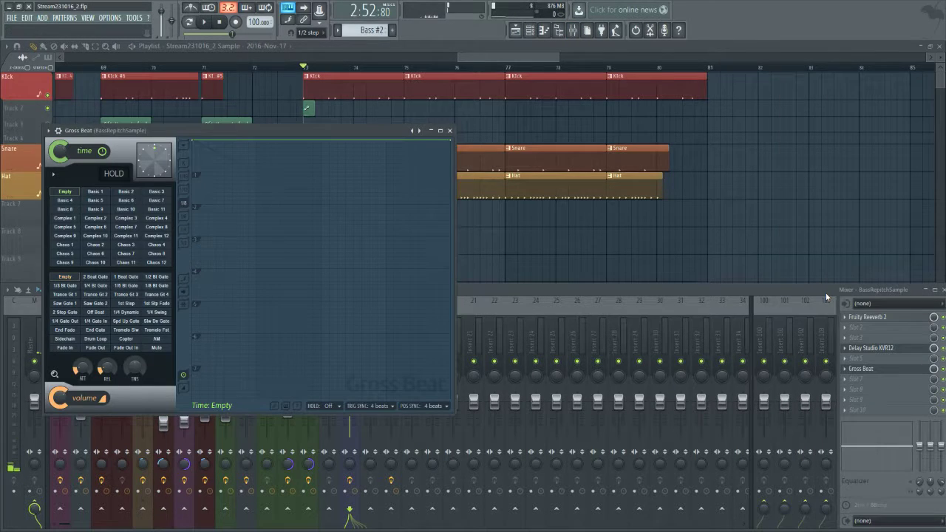
During playback, try the 1/2 Bt Gate volume preset in Gross Beat and settle on 1/4 Bt Gate.
key(space)
click(156, 277)
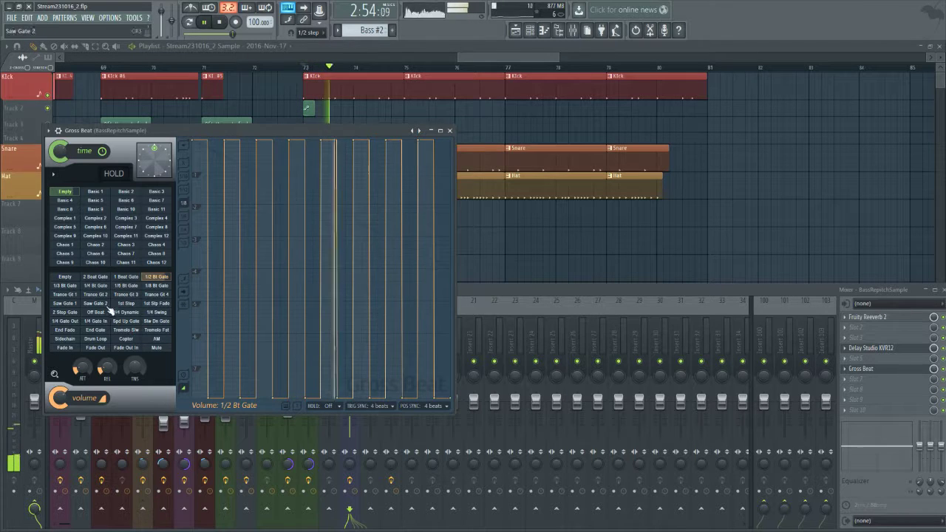
click(91, 286)
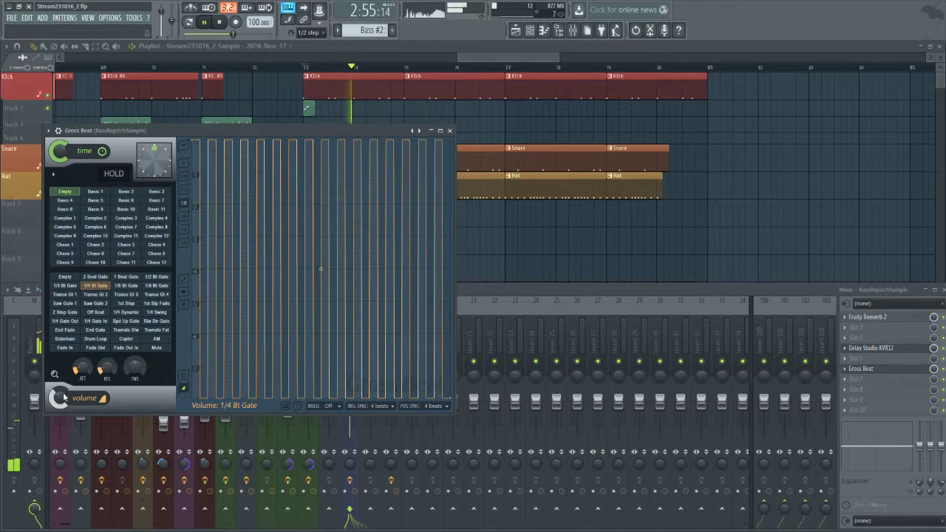
Move the Gross Beat window aside, solo the BassRepitchSample mixer track, and audition the gated sample from bar 73.
drag(177, 145, 267, 120)
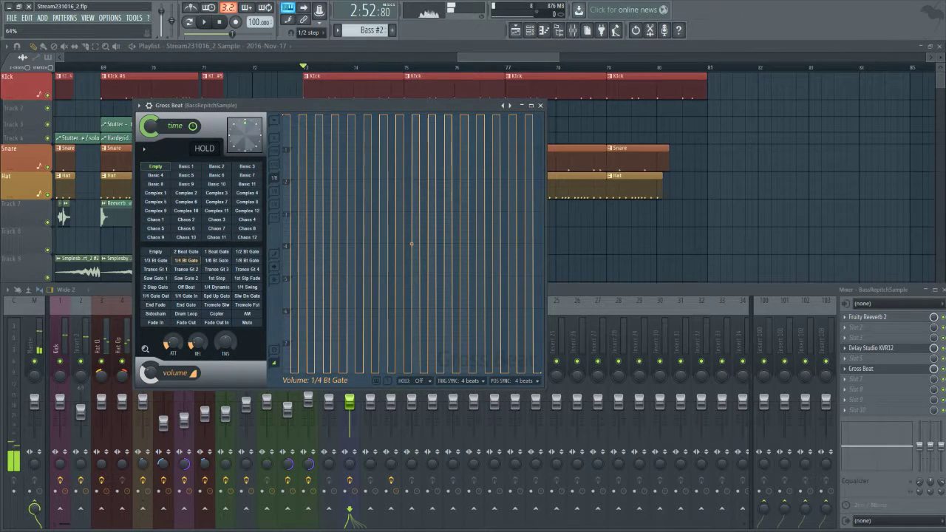
drag(349, 103, 613, 40)
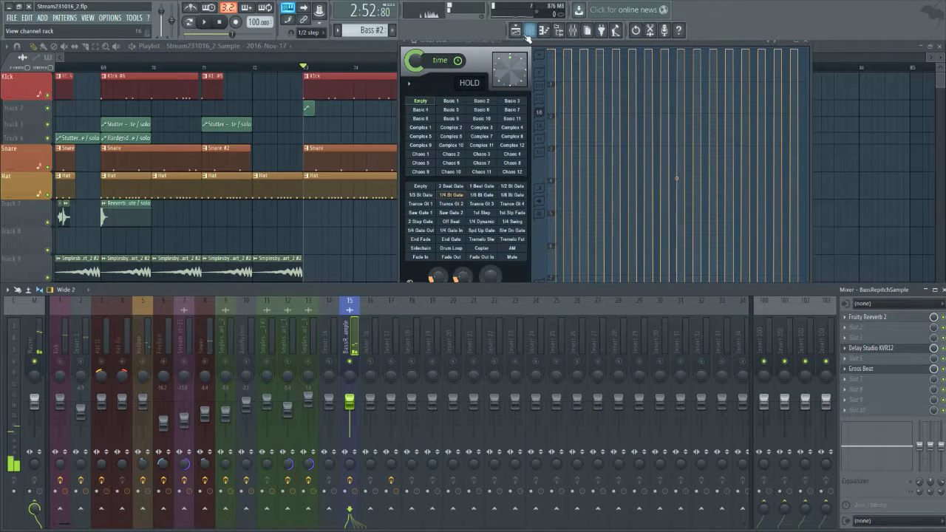
drag(526, 46, 368, 88)
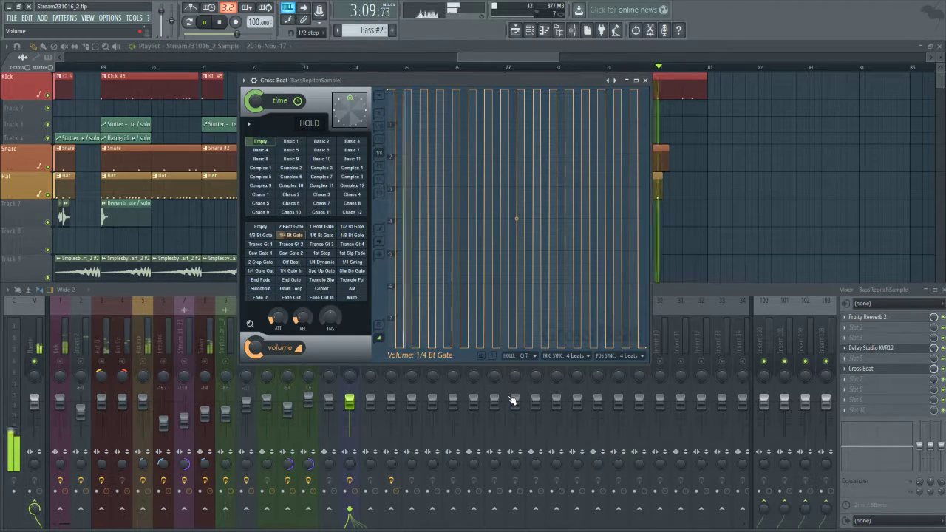
key(space)
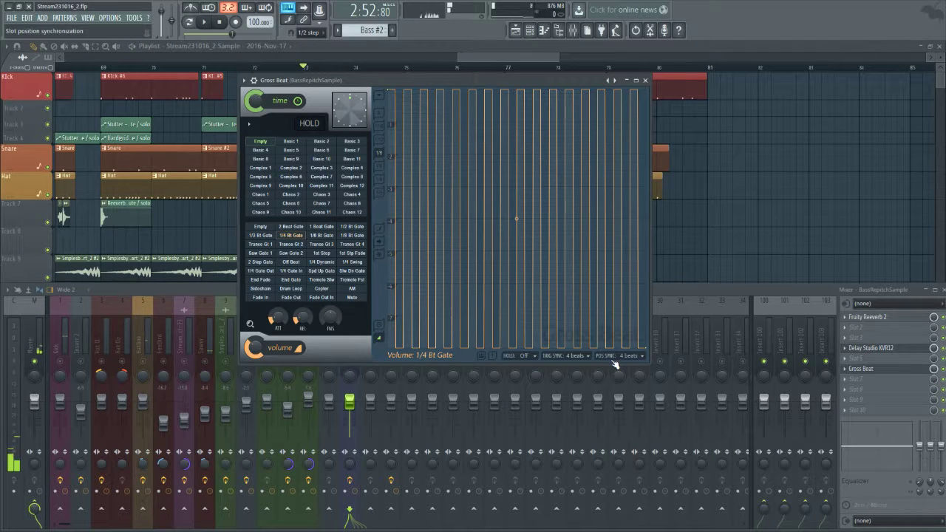
key(space)
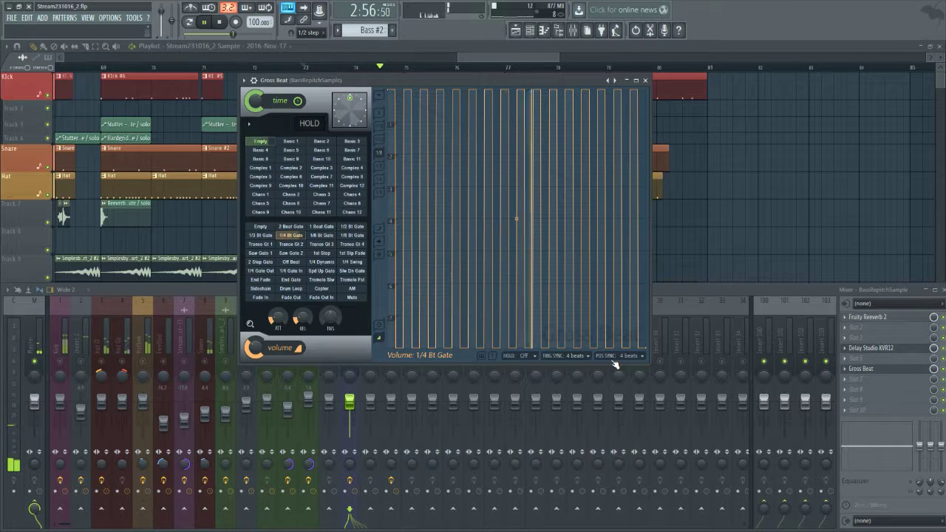
key(space)
In Delay Studio KVR12, set the low band frequency to 114 Hz and lower the feedback of all three bands, auditioning the result.
click(879, 348)
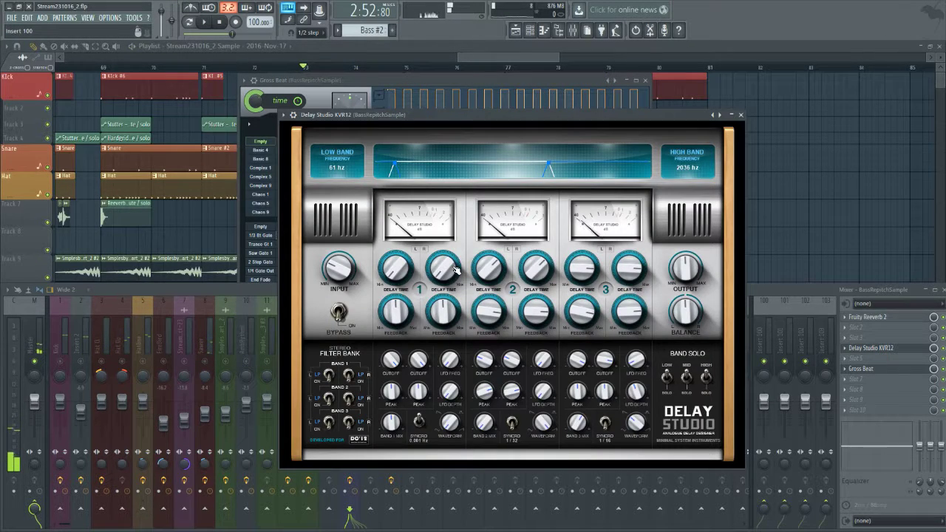
key(space)
drag(390, 159, 423, 168)
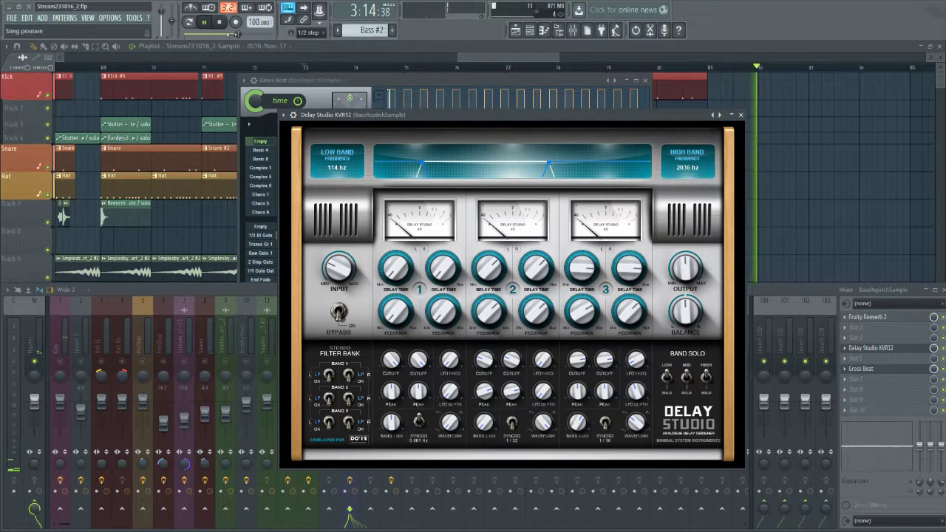
click(219, 23)
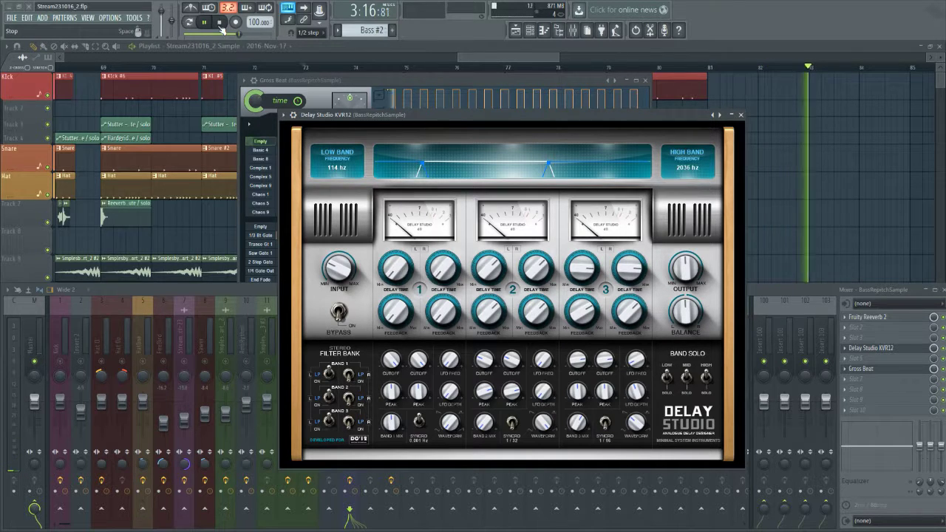
click(206, 23)
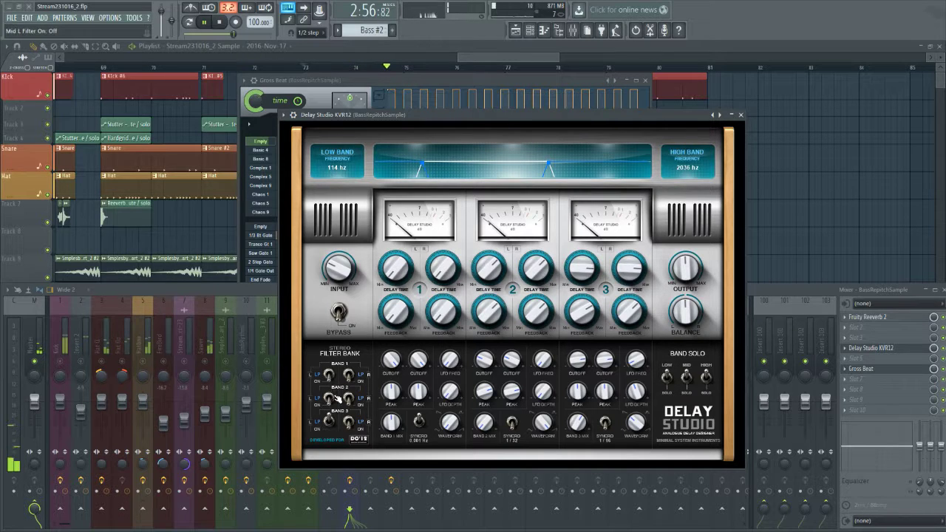
click(733, 115)
Load Fruity Parametric EQ 2 into effect slot 8 of the BassRepitchSample track.
click(857, 390)
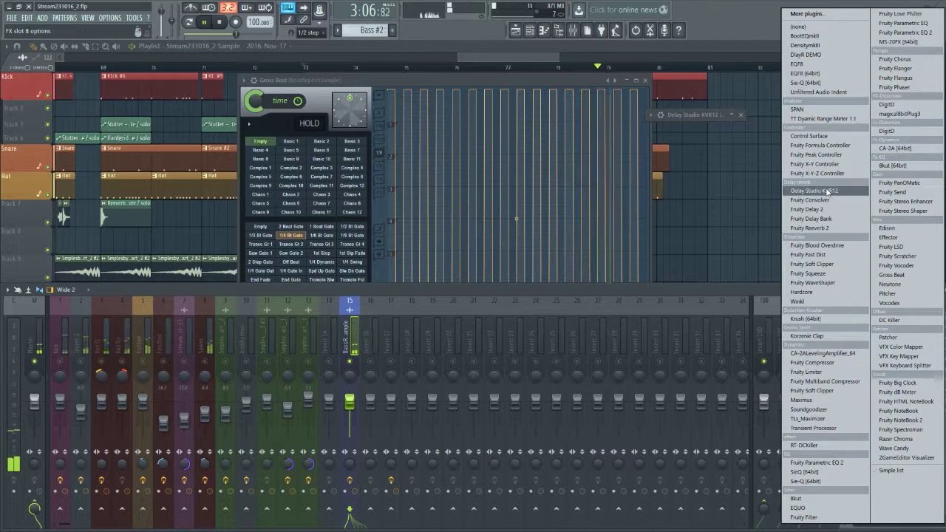
key(e)
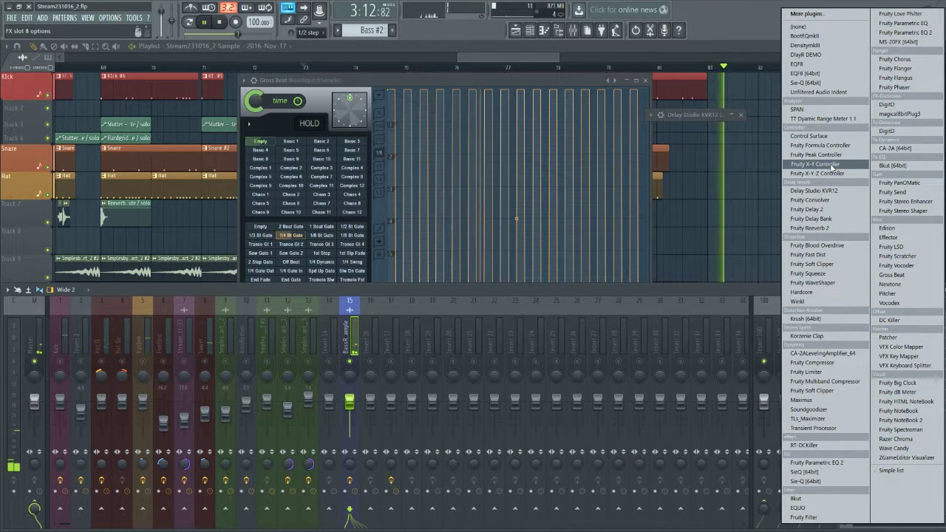
click(901, 32)
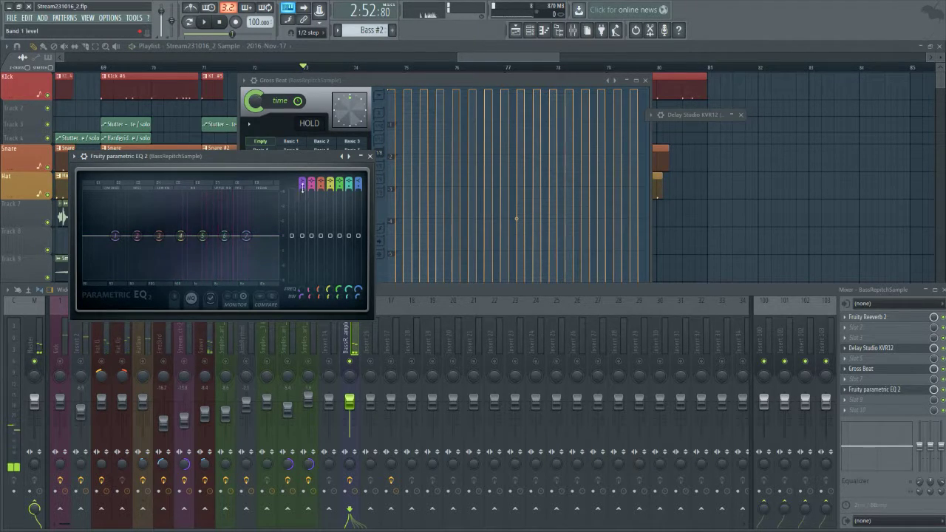
Turn EQ band 4 into a high-pass filter, smooth out its resonant peak with the width, and shift its frequency slightly higher.
drag(321, 178, 323, 193)
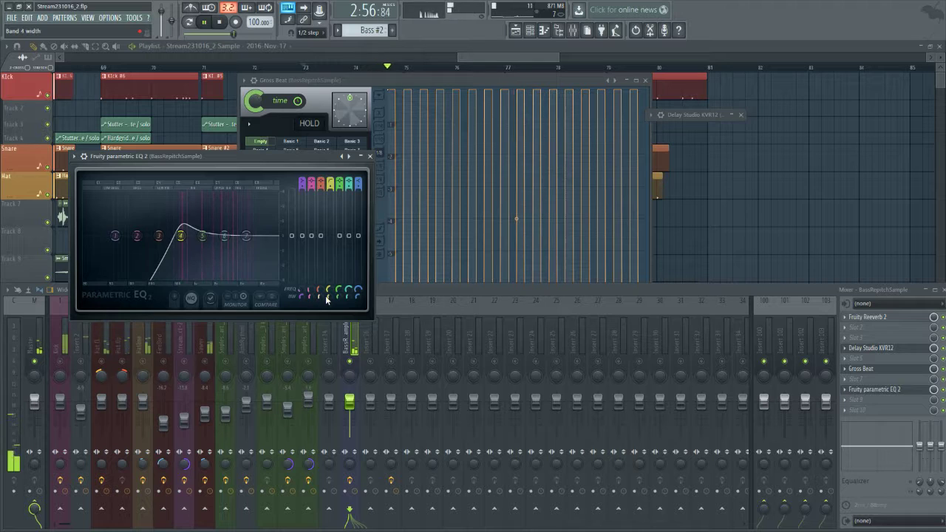
drag(326, 299, 326, 313)
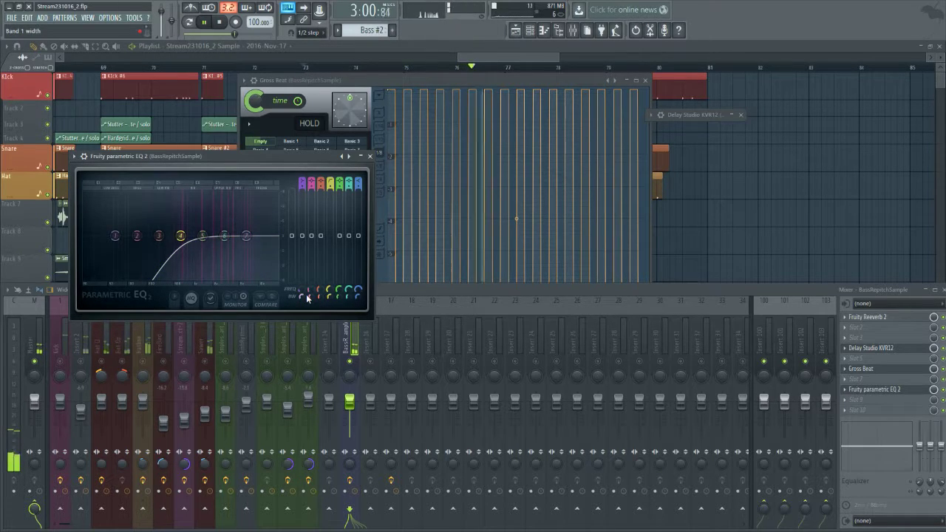
drag(181, 237, 186, 237)
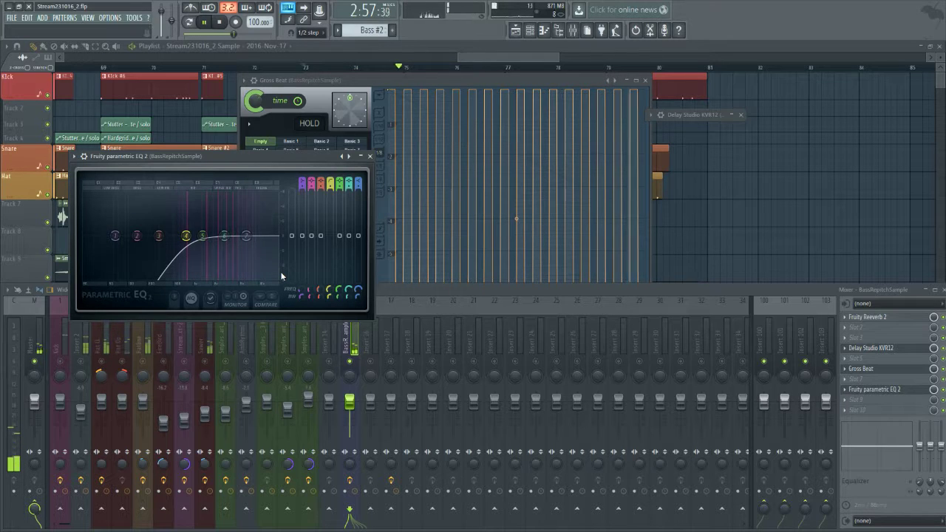
Restore all mixer tracks from solo and raise the BassRepitchSample fader slightly while playing the full mix from bar 73.
click(350, 364)
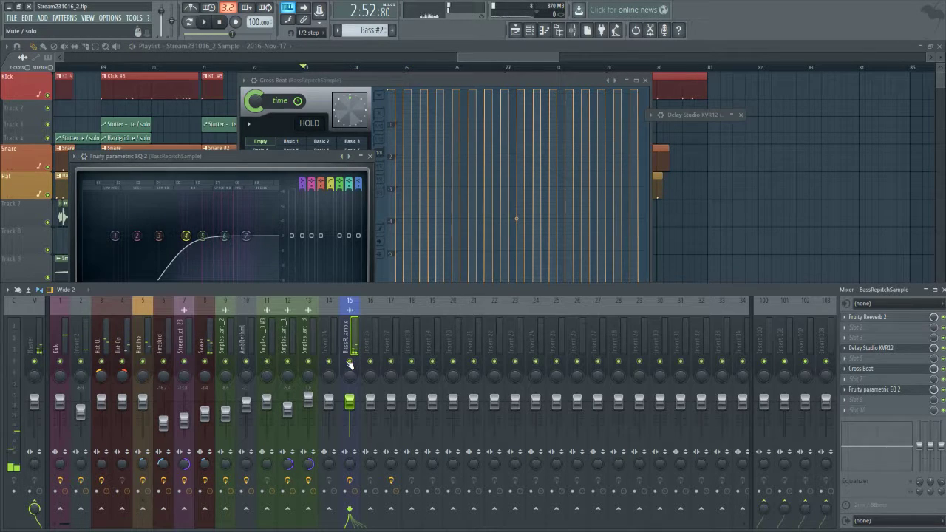
click(454, 54)
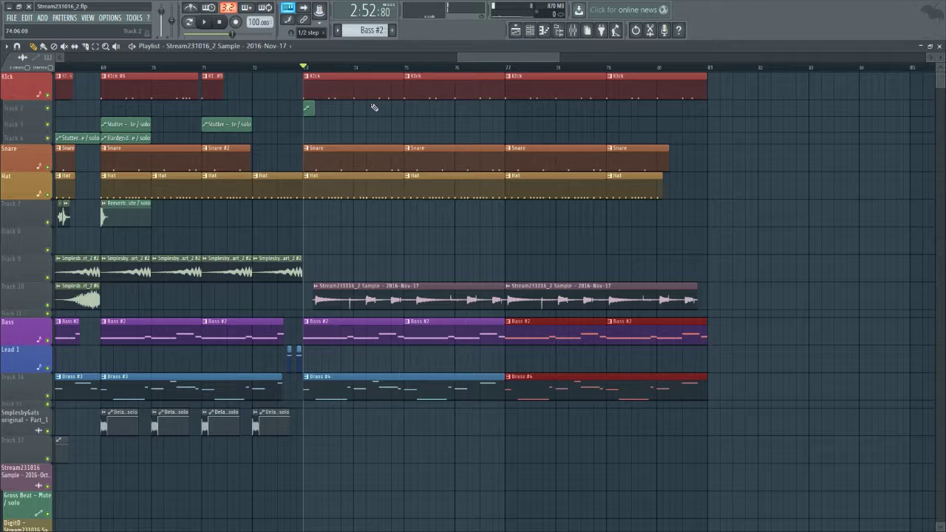
key(space)
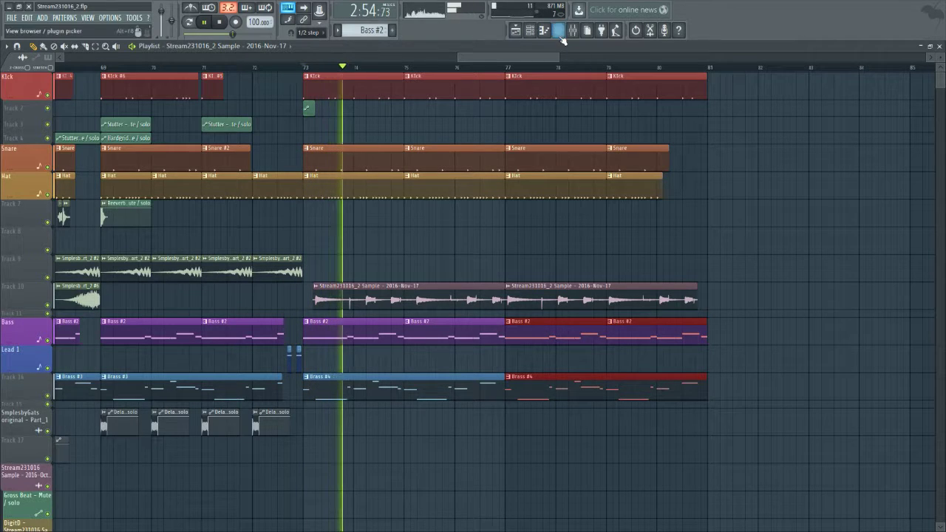
key(F9)
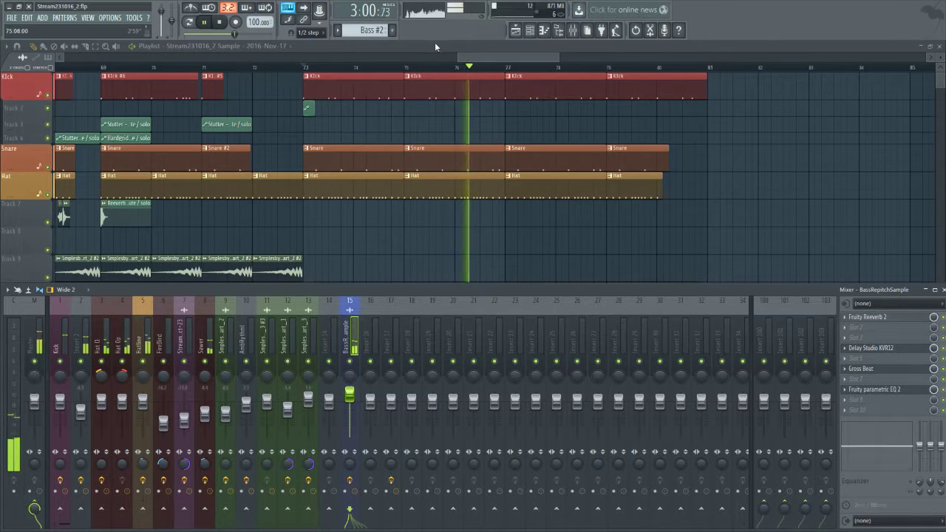
key(F9)
key(space)
Open the Track 10 sample clip's channel settings, adjust its volume to about 41%, and restart playback.
double_click(342, 288)
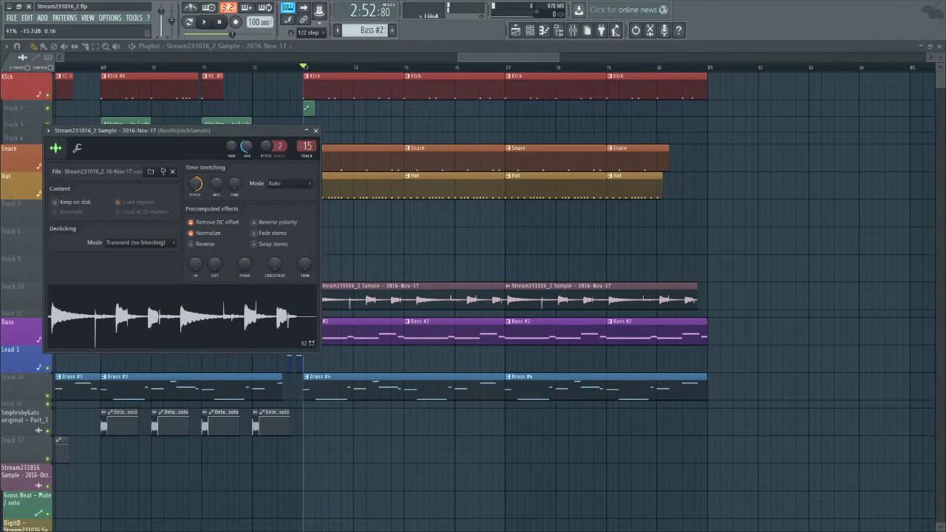
key(space)
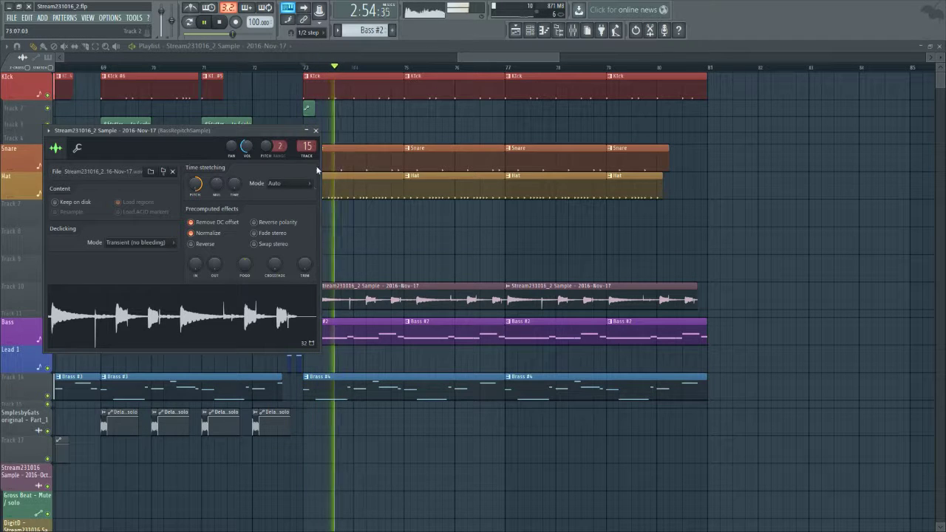
Move Fruity Reeverb 2 from the first effect slot to slot 6 after Gross Beat and open its settings.
click(571, 33)
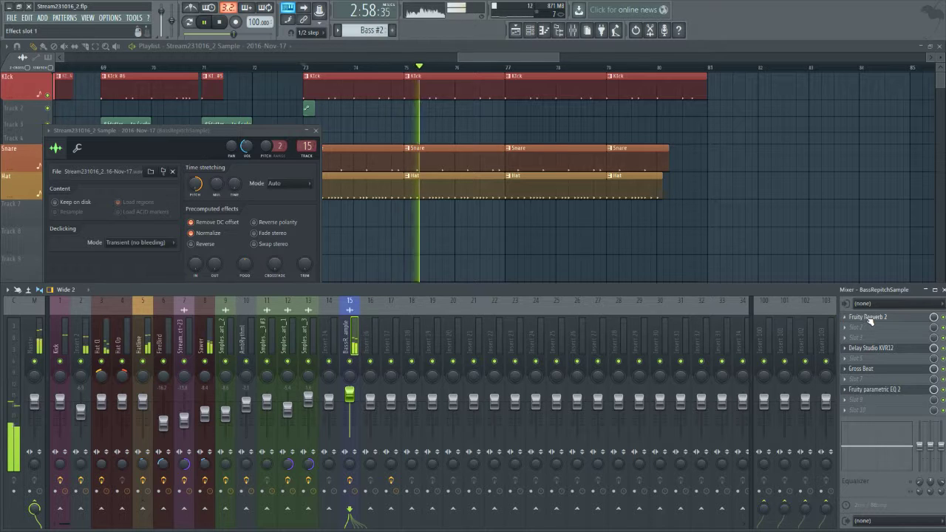
drag(869, 321, 869, 374)
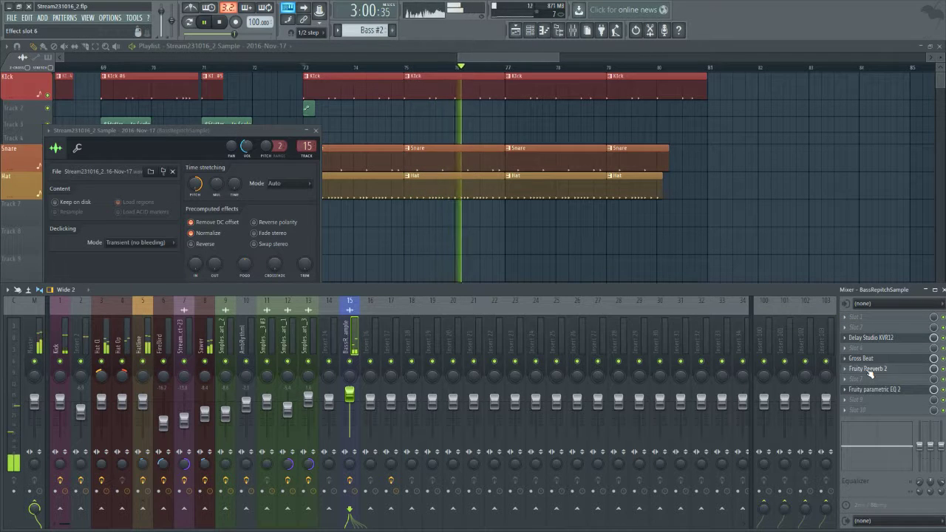
click(868, 370)
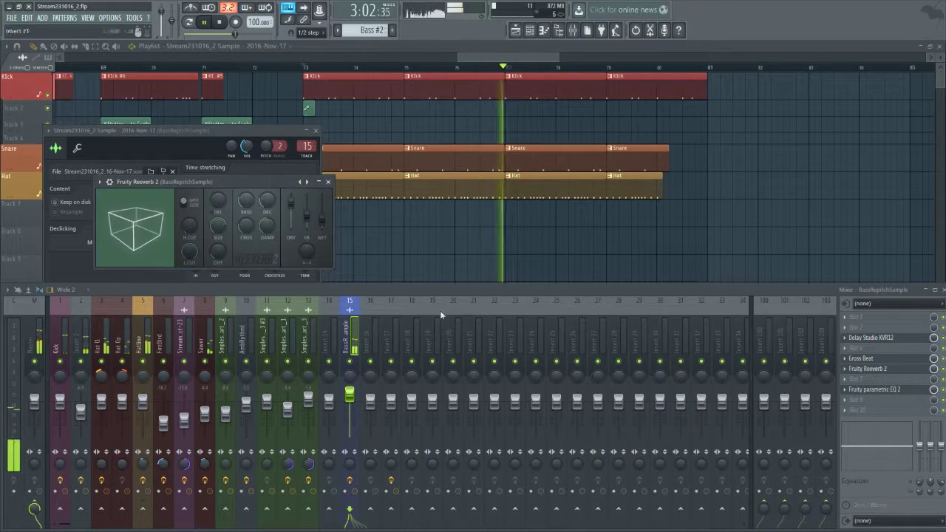
Increase the room size in Fruity Reeverb 2, adjust its dry level, and raise the wet level slightly.
drag(218, 225, 218, 199)
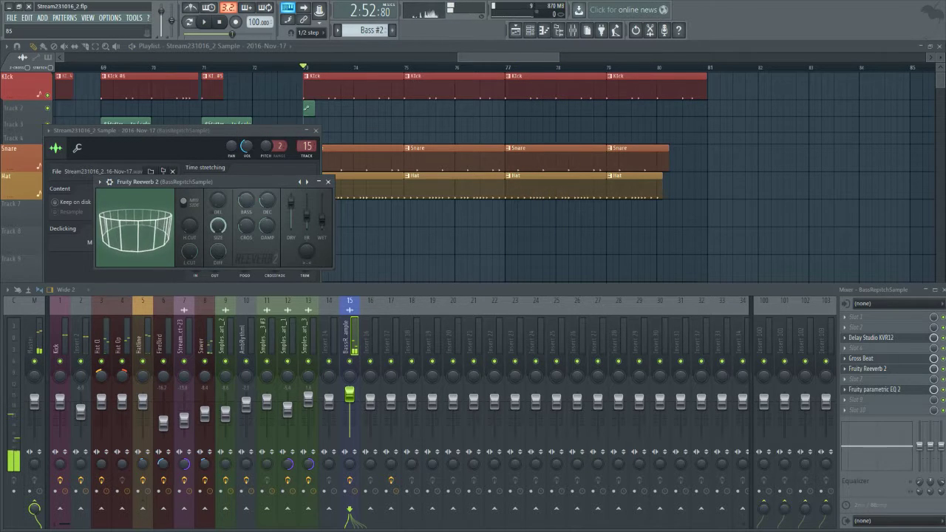
drag(194, 182, 180, 201)
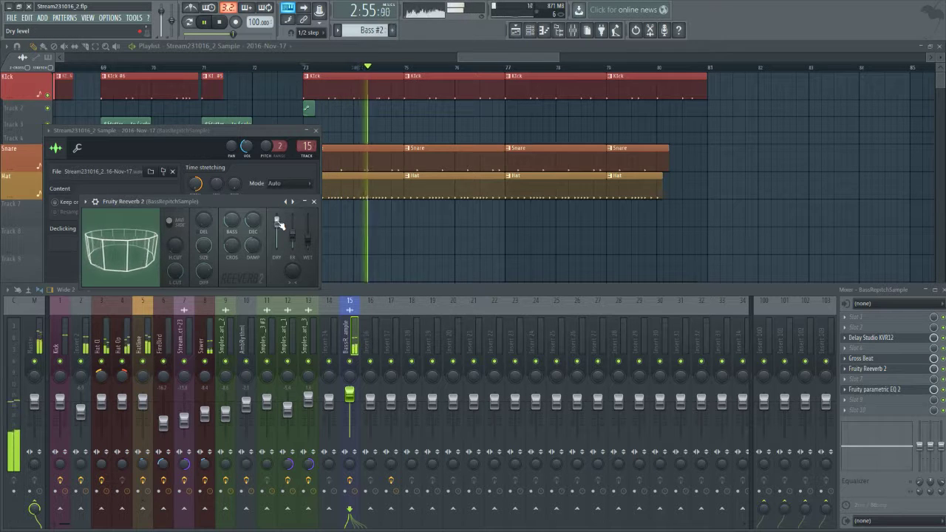
drag(278, 222, 308, 231)
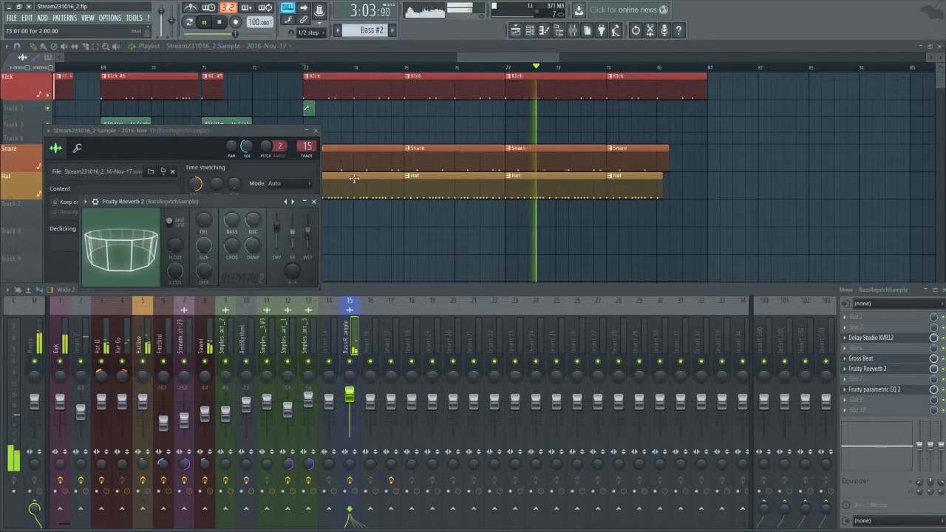
Return to the full playlist and play the arrangement from bar 73 to hear the bass sample with its new reverb.
click(469, 46)
key(space)
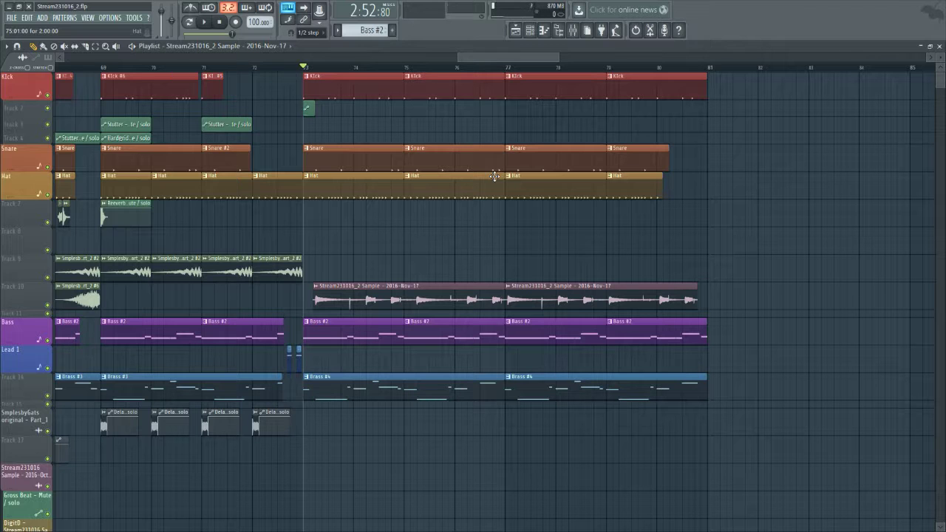
key(space)
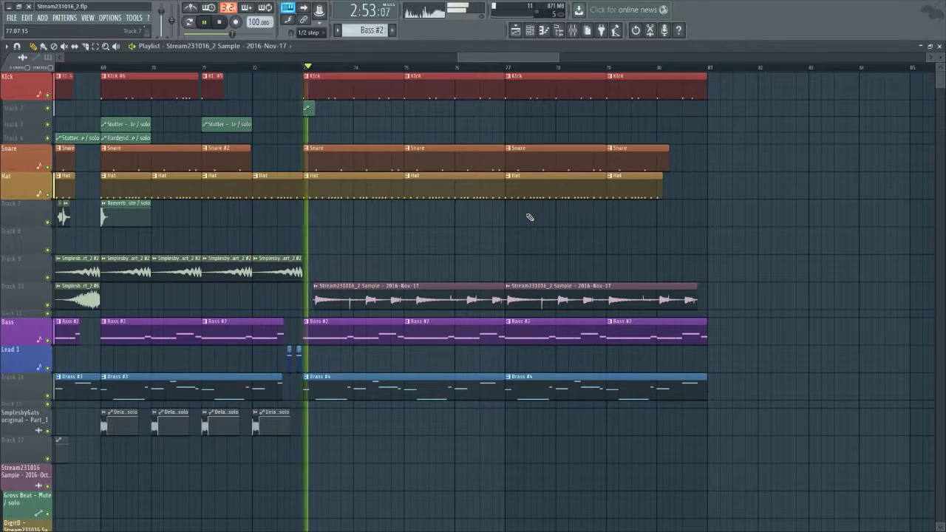
scroll(455, 229, down, 3)
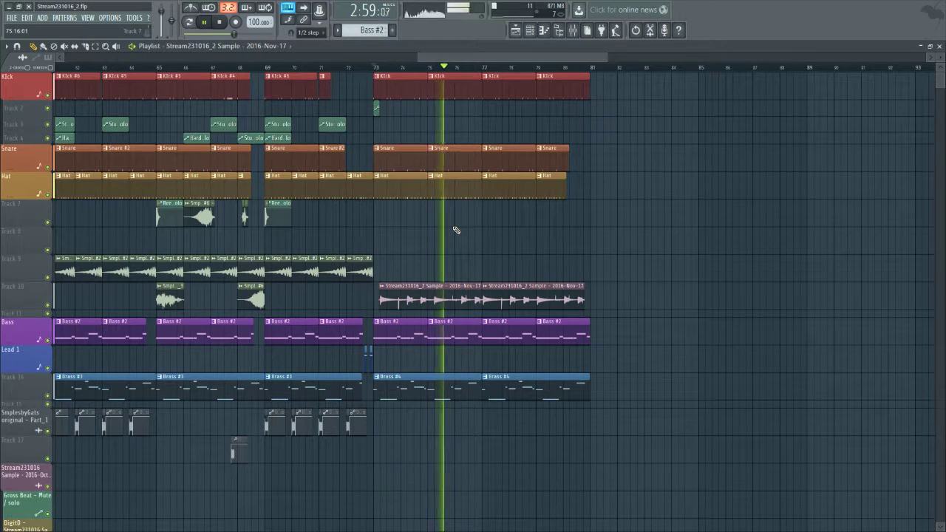
scroll(639, 285, up, 2)
scroll(640, 285, up, 1)
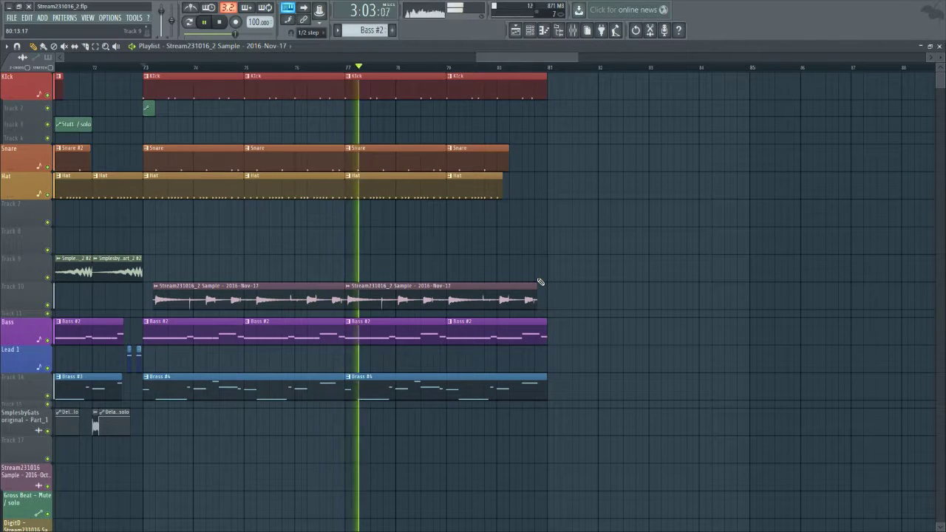
key(space)
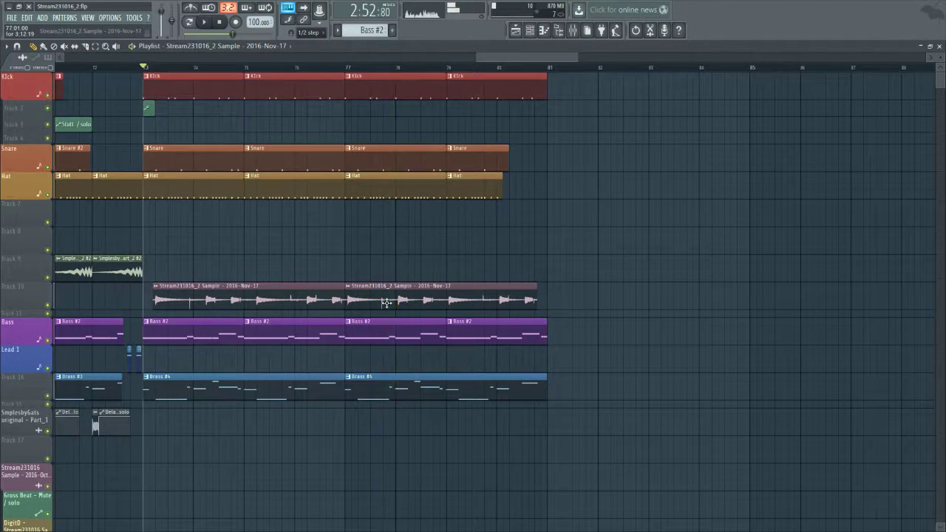
Shift the second Track 10 sample clip to start at 77:04 and play the section from bar 73.
drag(380, 299, 386, 298)
key(space)
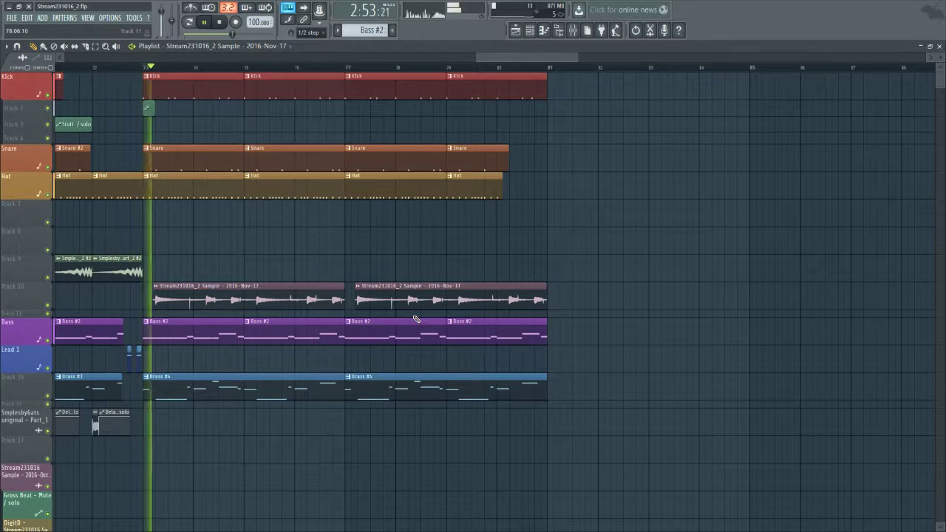
scroll(392, 303, down, 2)
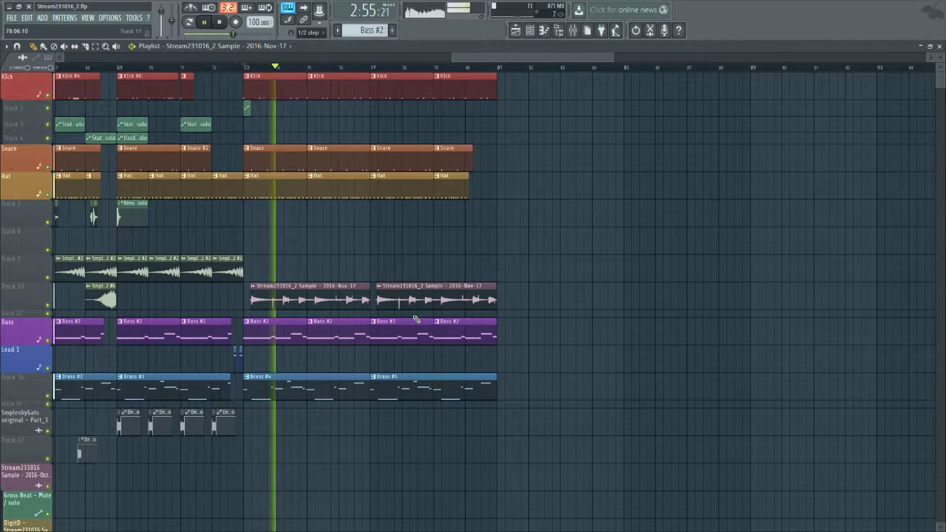
scroll(416, 319, down, 1)
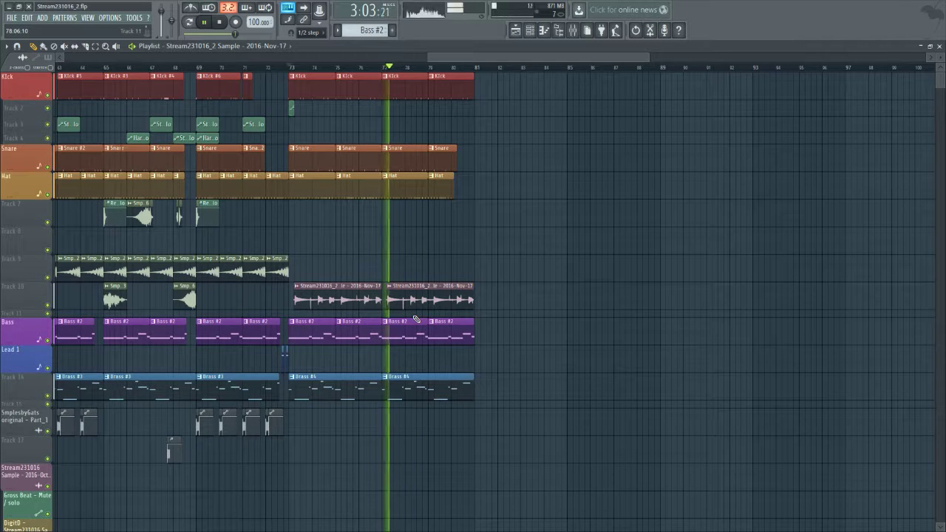
scroll(391, 303, up, 4)
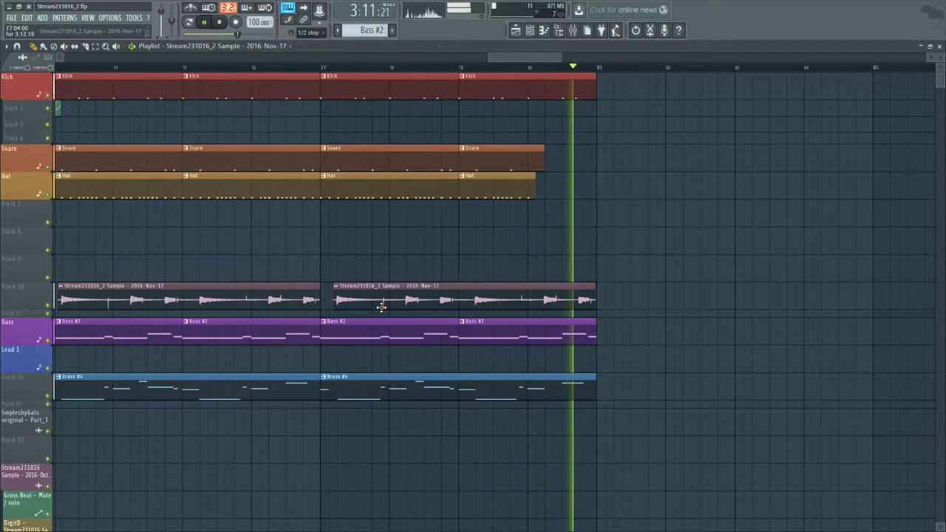
key(space)
Duplicate all clips of the bar 73 to 81 section so the copy starts at bar 81.
scroll(425, 258, down, 4)
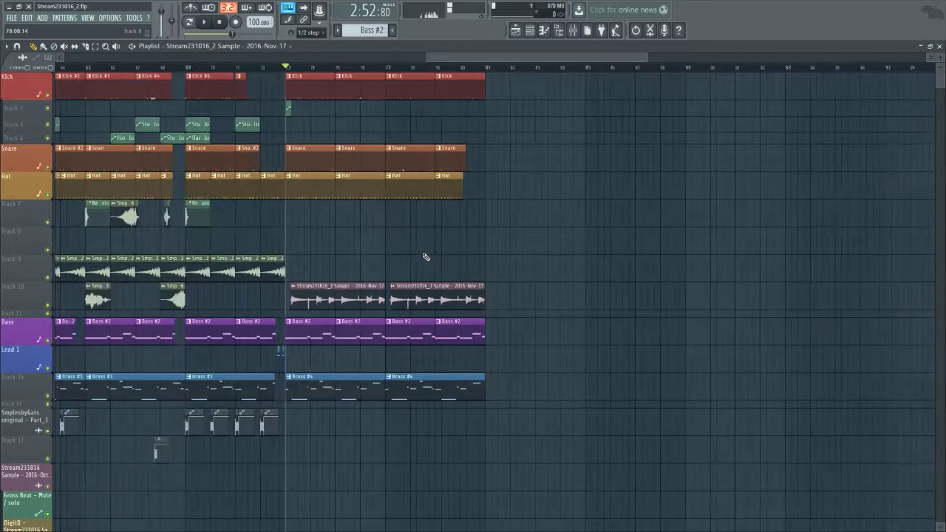
mouse_move(547, 399)
mouse_down()
mouse_move(312, 74)
mouse_move(300, 83)
mouse_up()
key(ctrl+b)
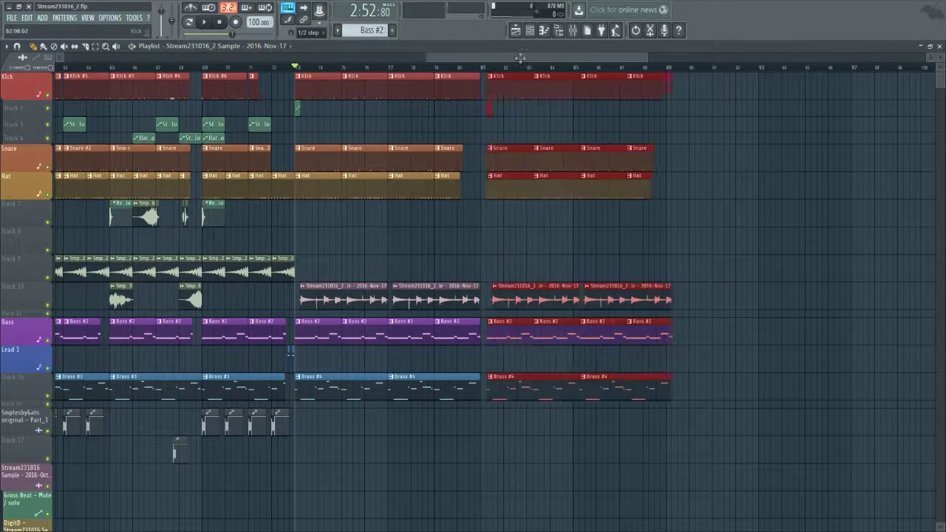
scroll(503, 63, down, 3)
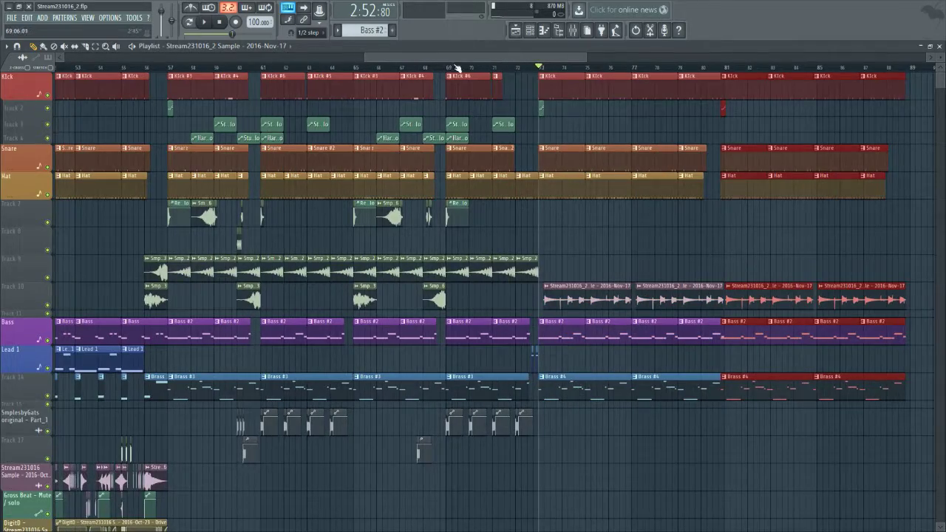
scroll(580, 65, up, 3)
scroll(554, 66, down, 3)
scroll(421, 91, up, 4)
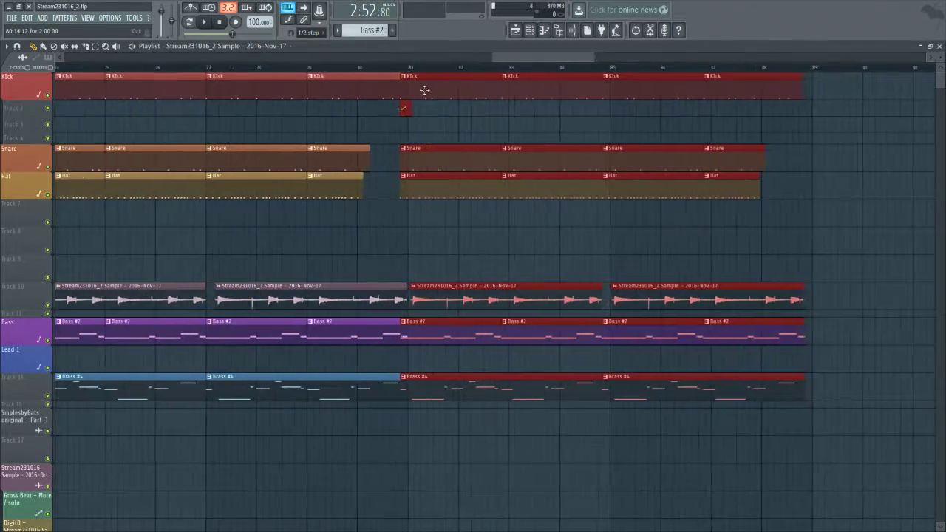
scroll(409, 128, up, 3)
scroll(407, 131, down, 4)
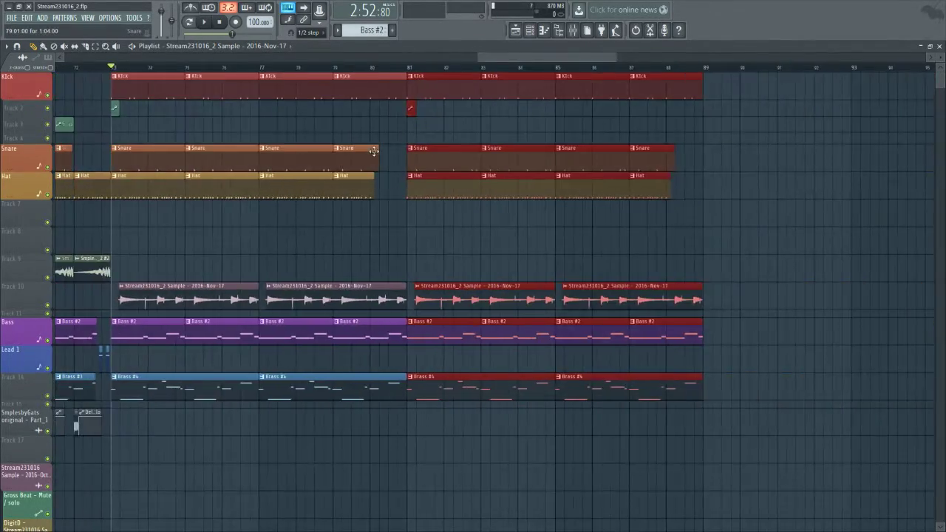
Deselect the duplicated clips and play the transition into bar 81 from just before it.
key(space)
right_click(407, 232)
click(399, 68)
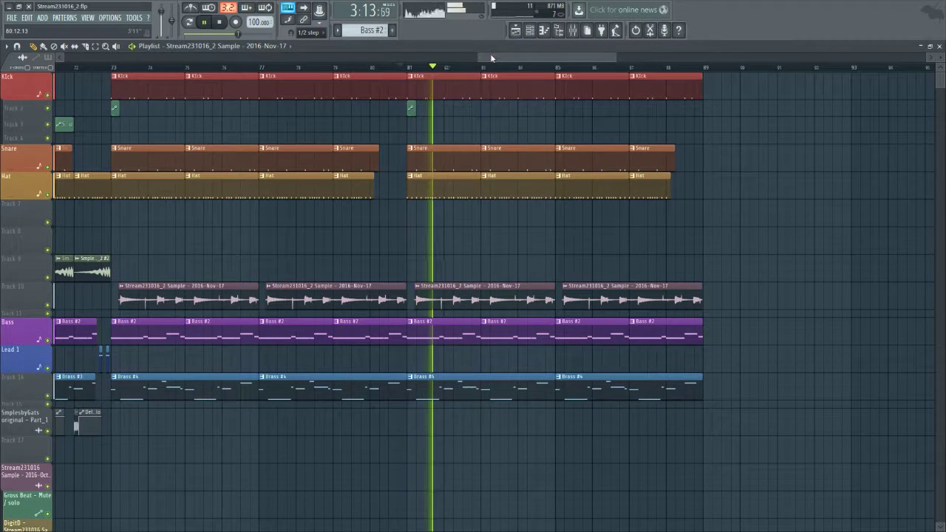
drag(493, 58, 484, 59)
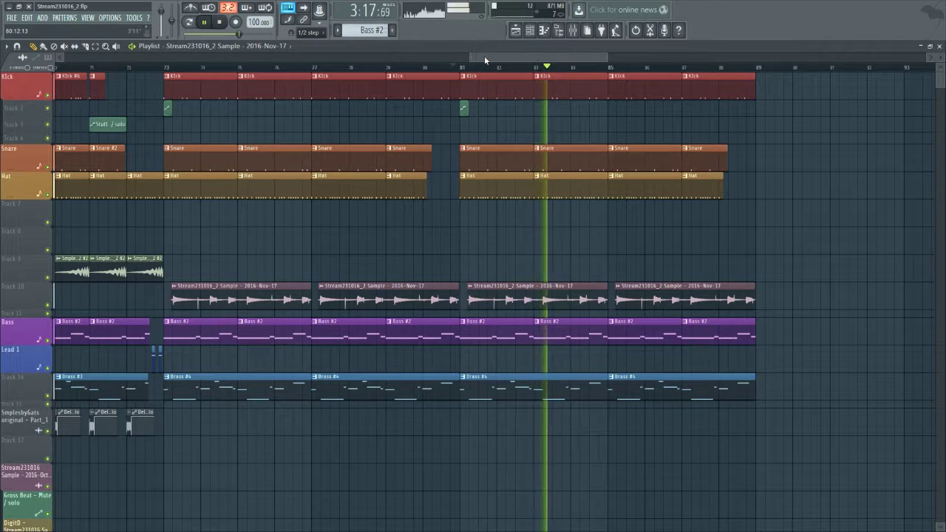
key(space)
Copy the first hit of the Track 10 sample clip after bar 77 onto Track 9 as a short slice.
scroll(325, 296, up, 3)
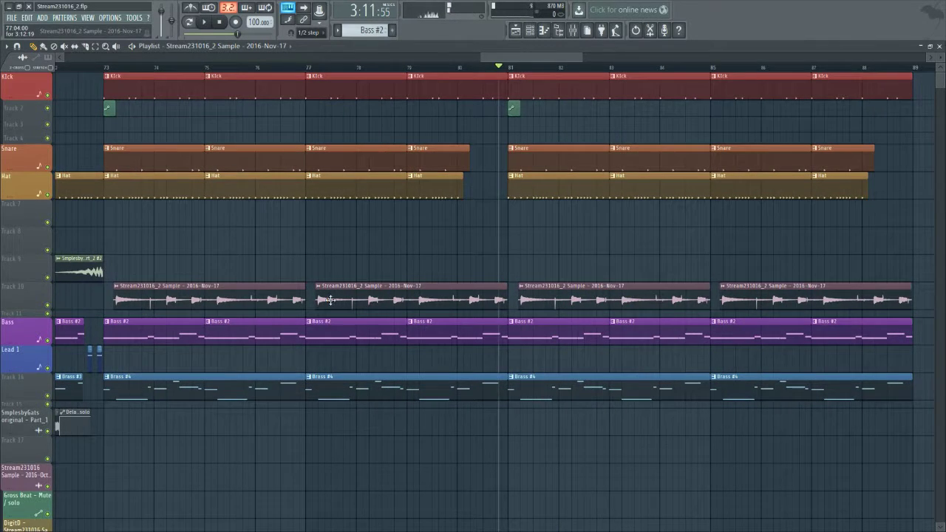
click(328, 271)
scroll(328, 271, up, 2)
drag(328, 271, 348, 270)
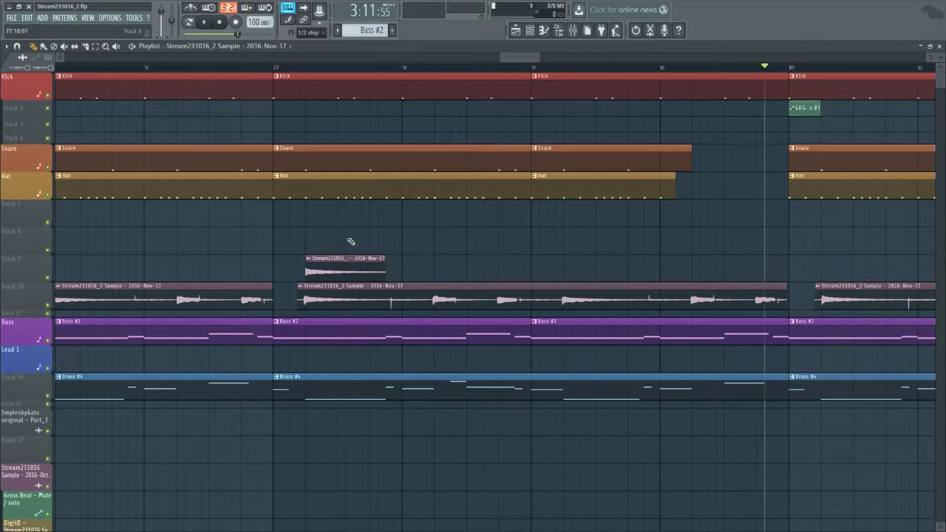
Make the Track 9 slice a unique sample saved as Stream231016_2 Sample - 2016-Nov-17 - Part_1, and place it at bar 77.
click(309, 262)
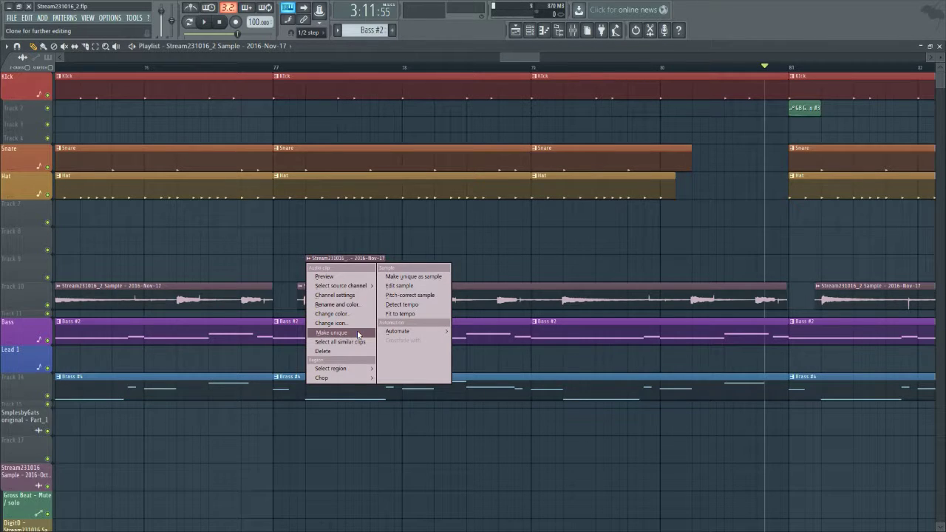
click(418, 277)
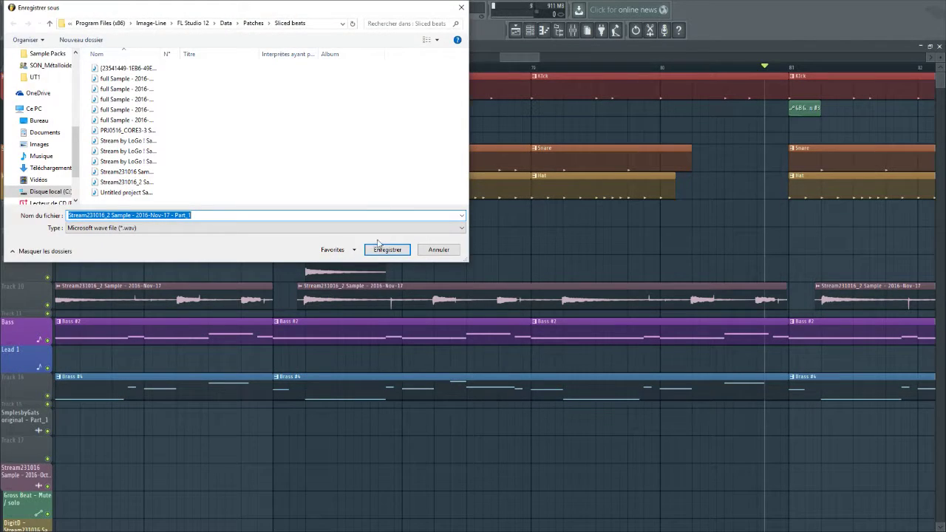
click(379, 245)
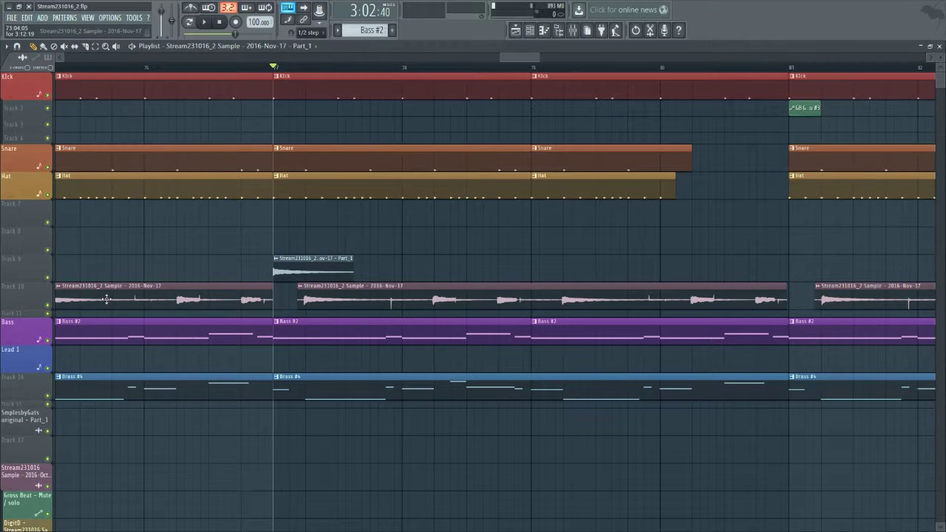
Solo Track 9 and play the new slice from bar 77.
right_click(47, 277)
key(space)
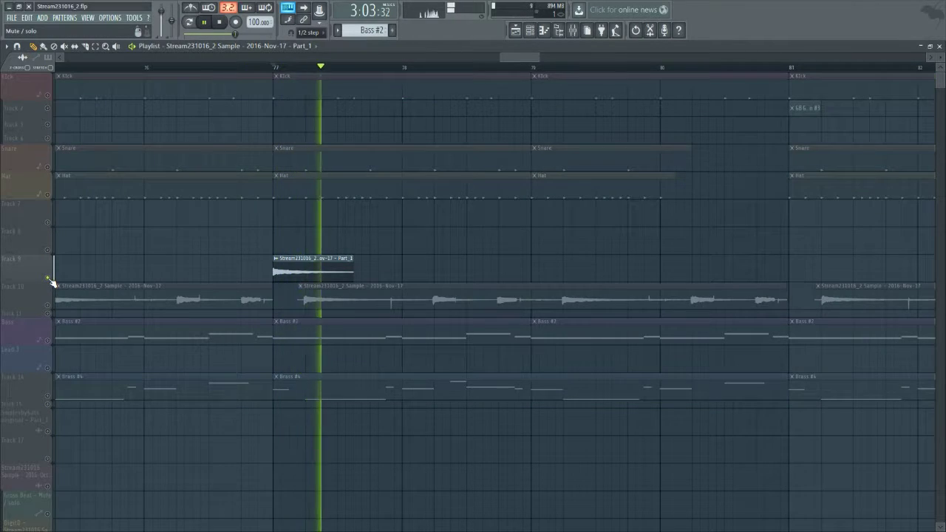
key(space)
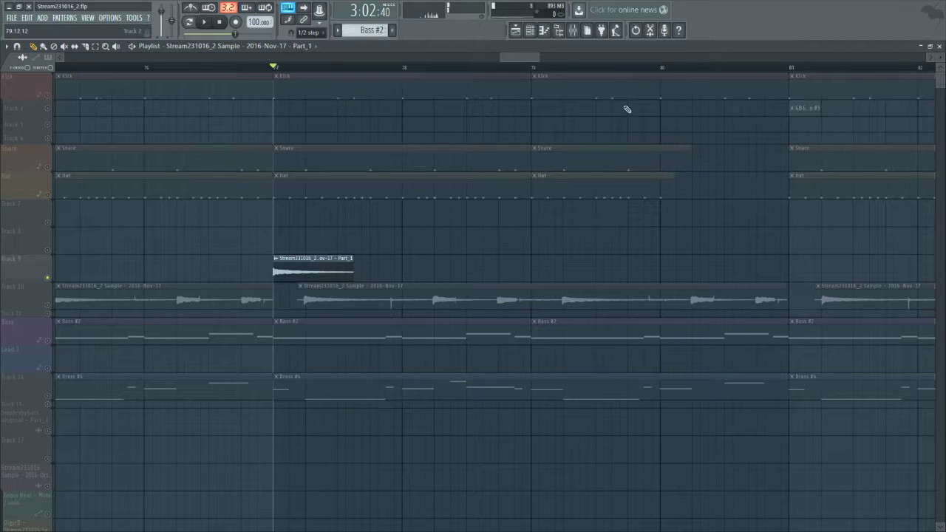
Open the channel settings of the Track 9 slice, reverse the sample, and play it back.
click(575, 34)
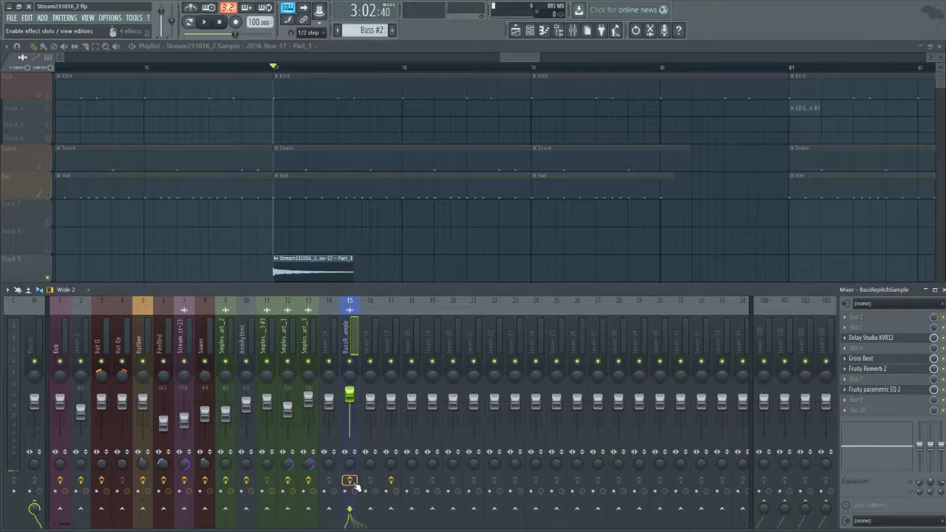
double_click(299, 274)
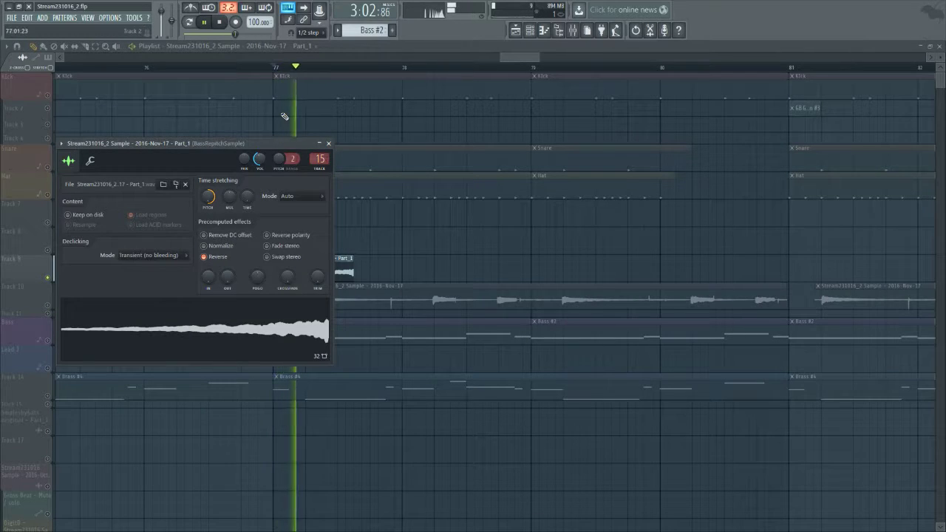
key(space)
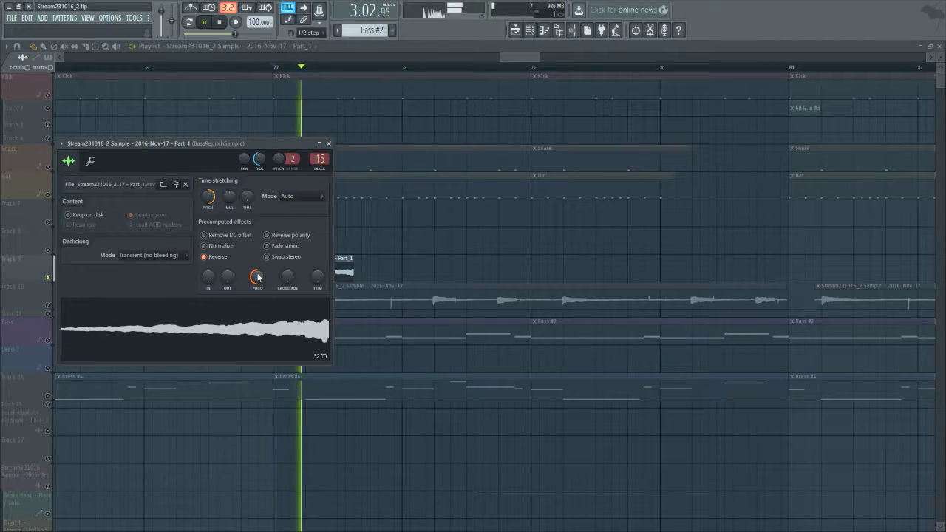
Try different Pogo amounts on the reversed slice, leave Pogo lowered, and add a short fade-in.
key(space)
drag(258, 277, 258, 229)
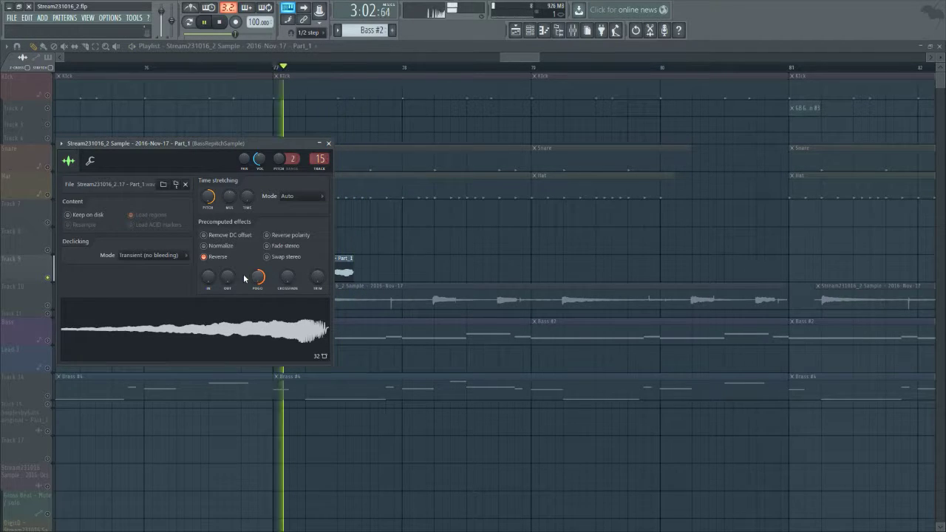
key(space)
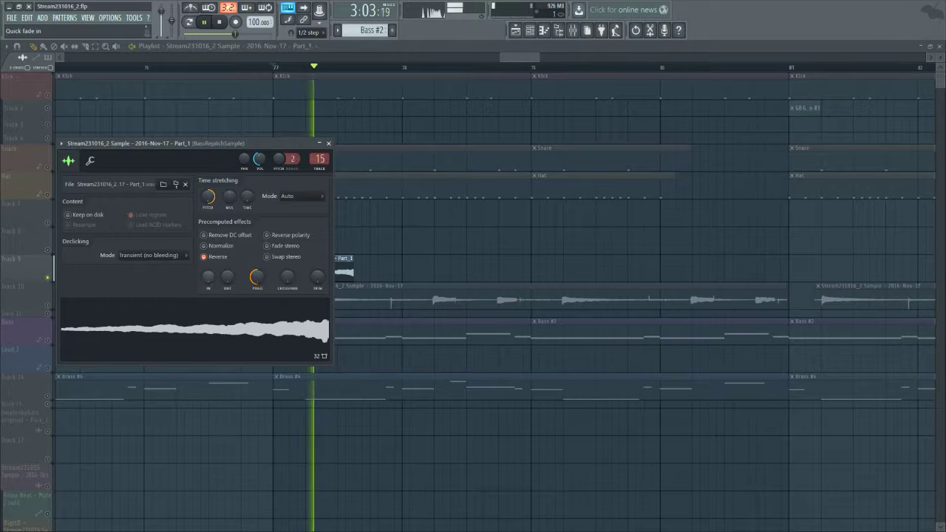
drag(208, 277, 208, 251)
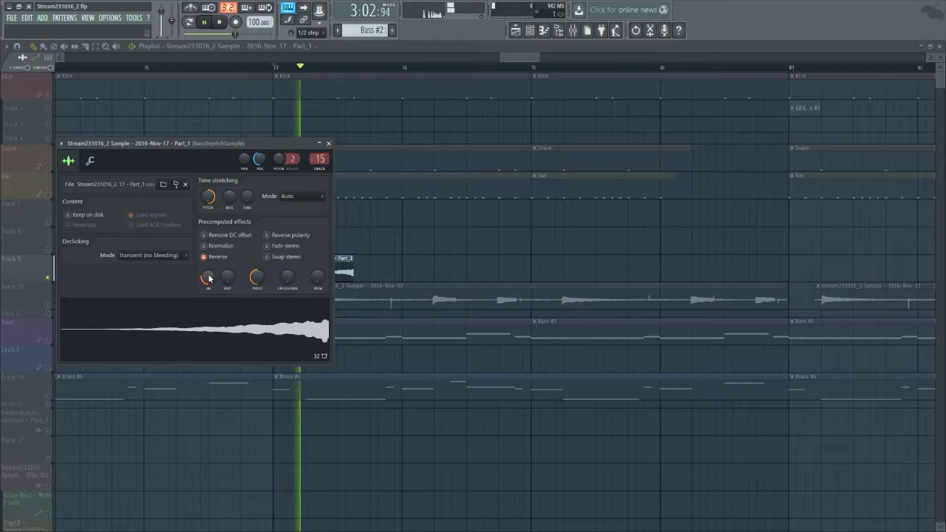
Move the channel settings clear of the slice, replay it, and reset its time-stretching pitch to 0 cents.
drag(230, 141, 646, 134)
key(space)
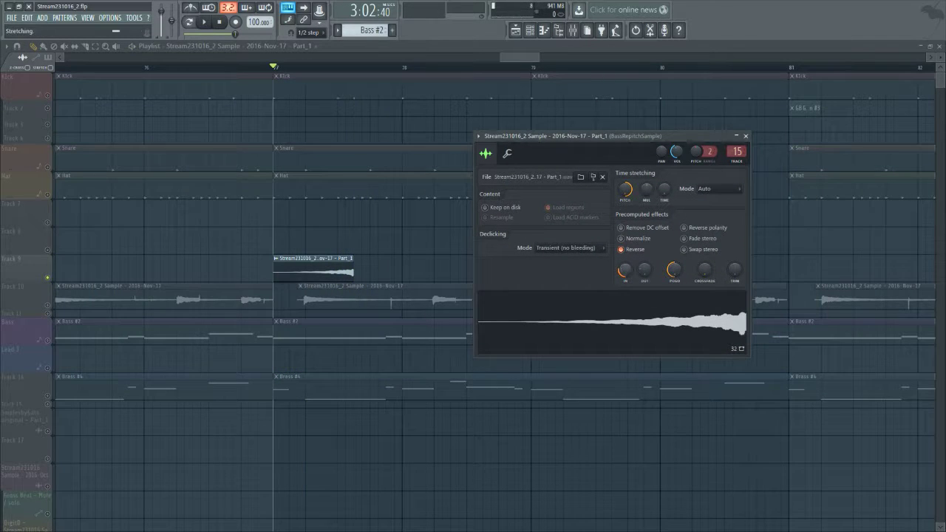
key(space)
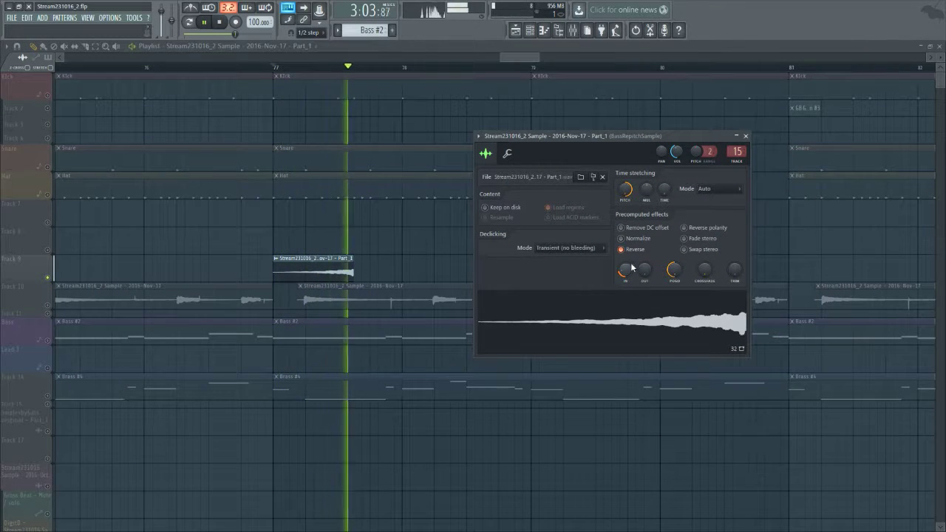
key(space)
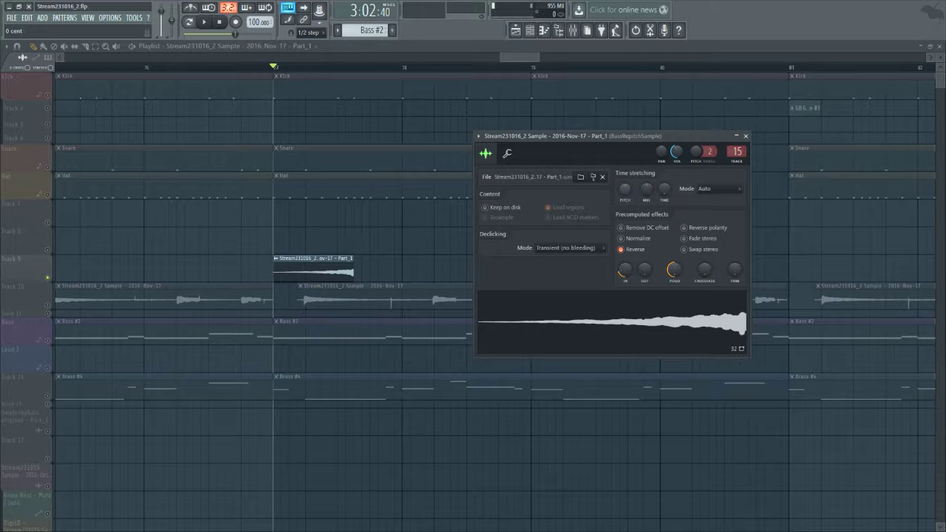
Lower the reversed slice's time-stretching pitch, replay it several times, and close its channel settings.
key(space)
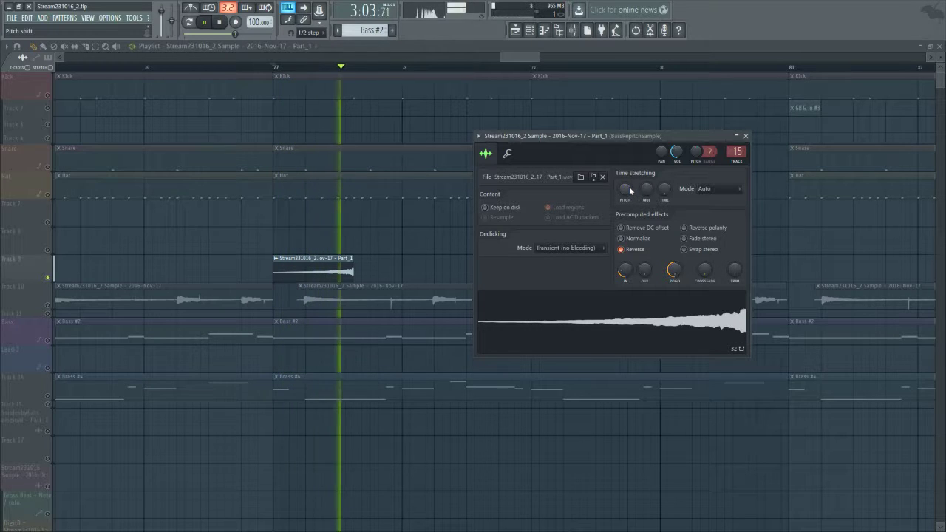
key(space)
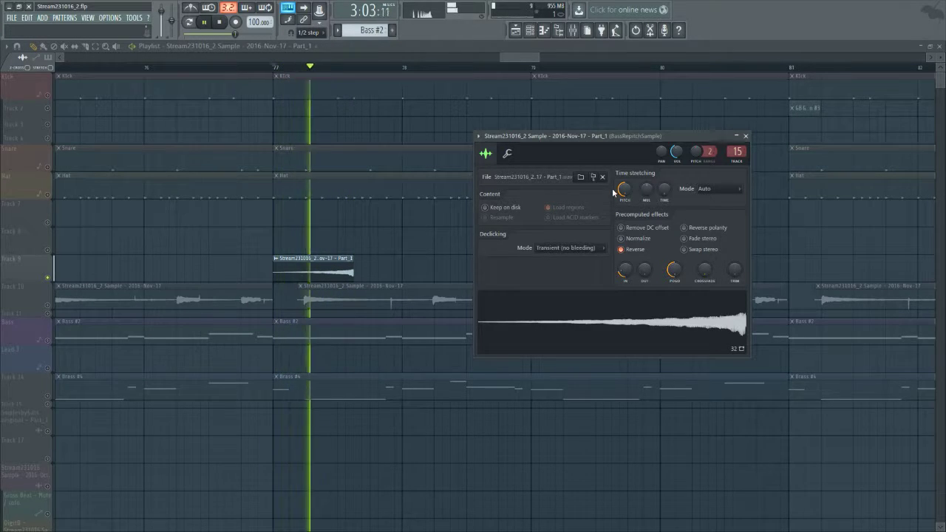
key(space)
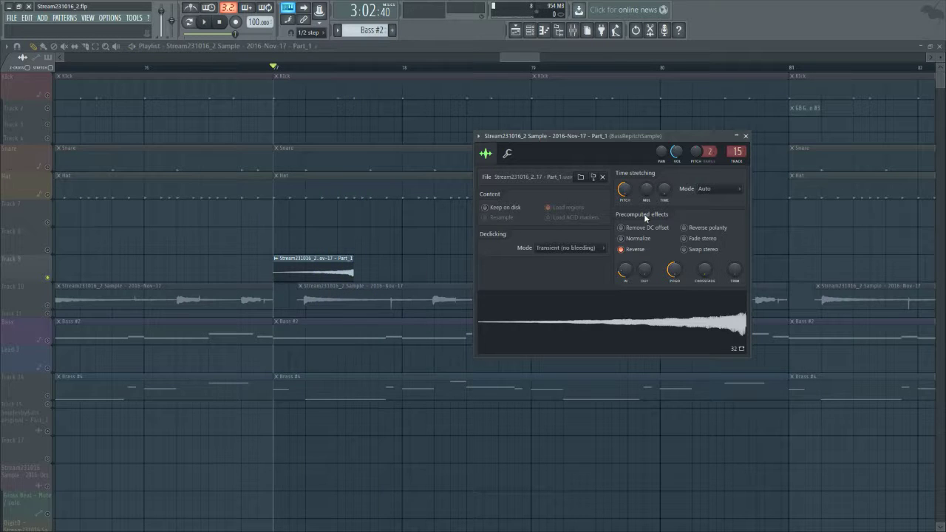
key(space)
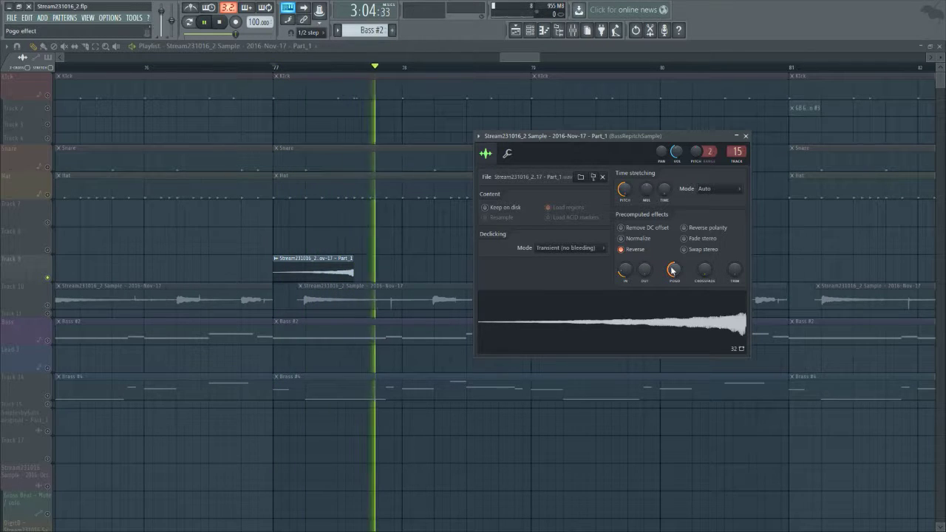
key(space)
key(space)
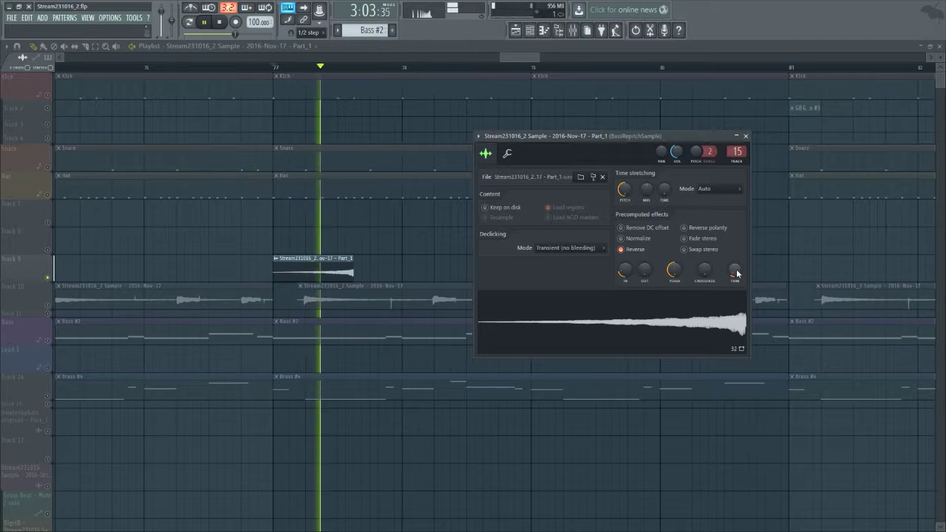
key(space)
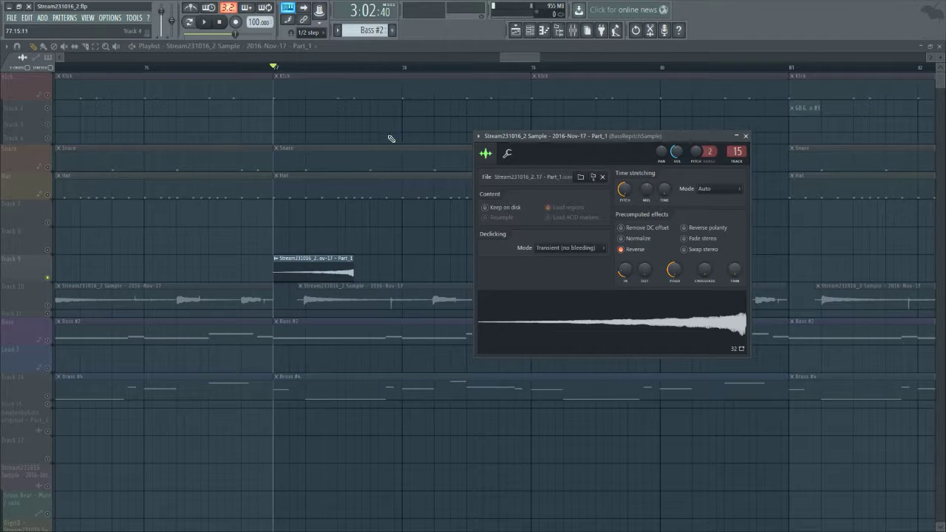
key(Escape)
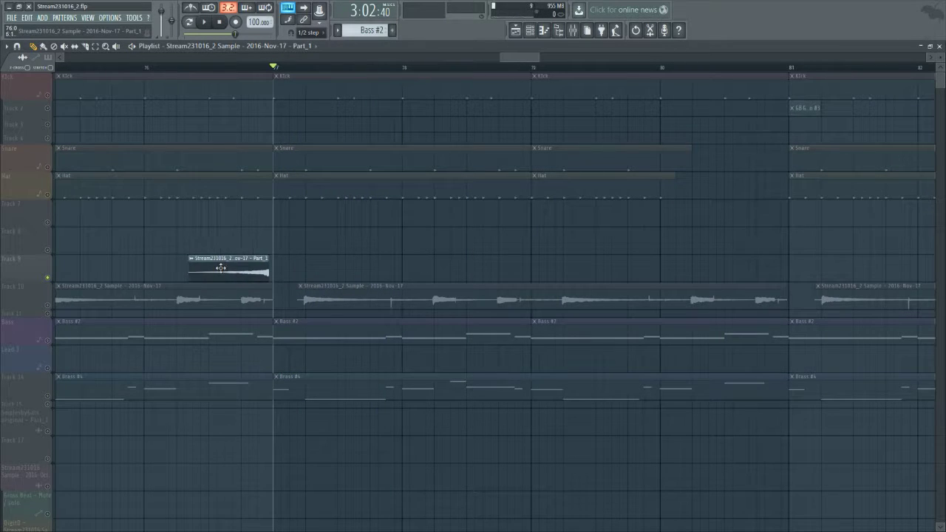
Move the reversed slice back on Track 9 to end at bar 77, unsolo the track, and play the transition from about bar 76.
right_click(49, 285)
key(Escape)
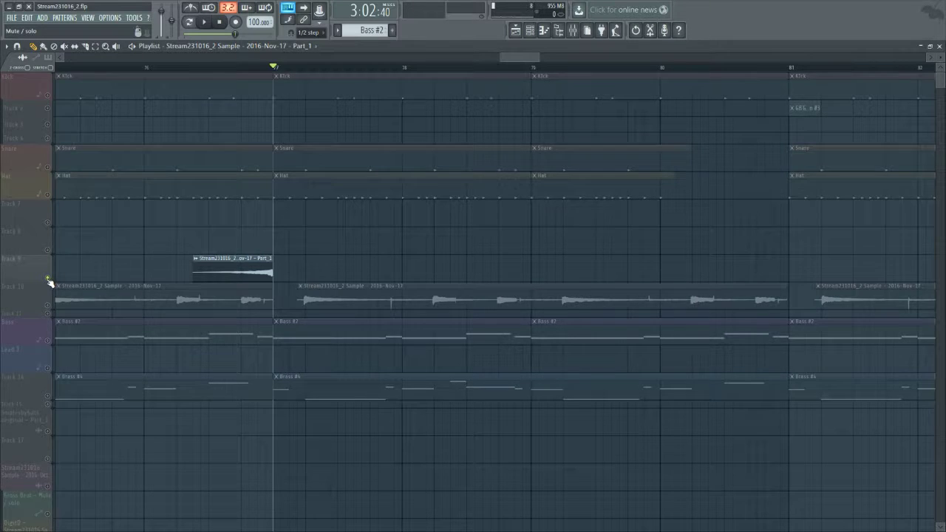
right_click(47, 278)
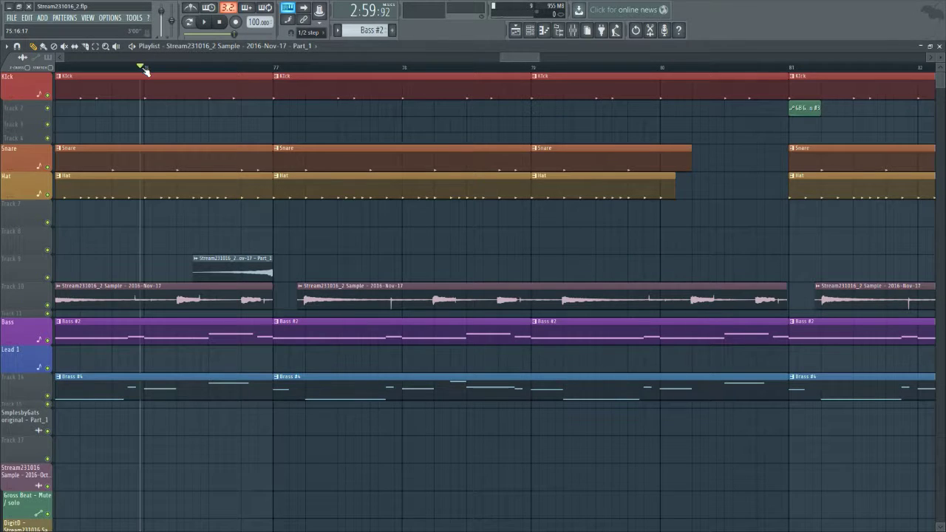
key(space)
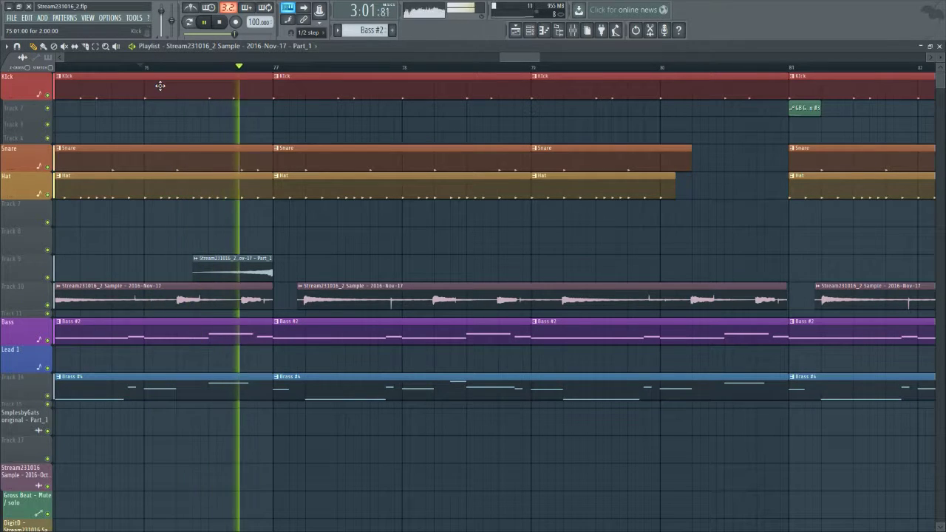
key(space)
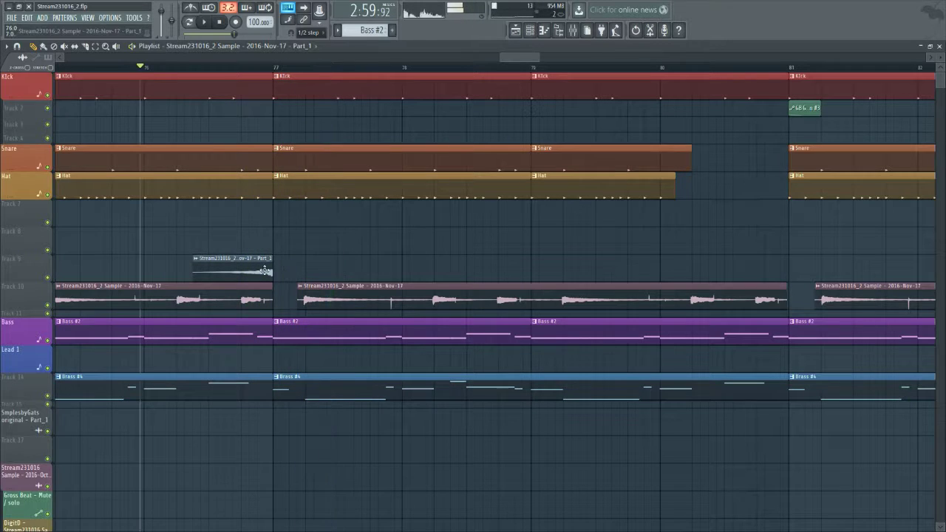
Check the BassRepitchSample channel in the mixer, return to the playlist, and replay the transition into bar 77.
click(583, 31)
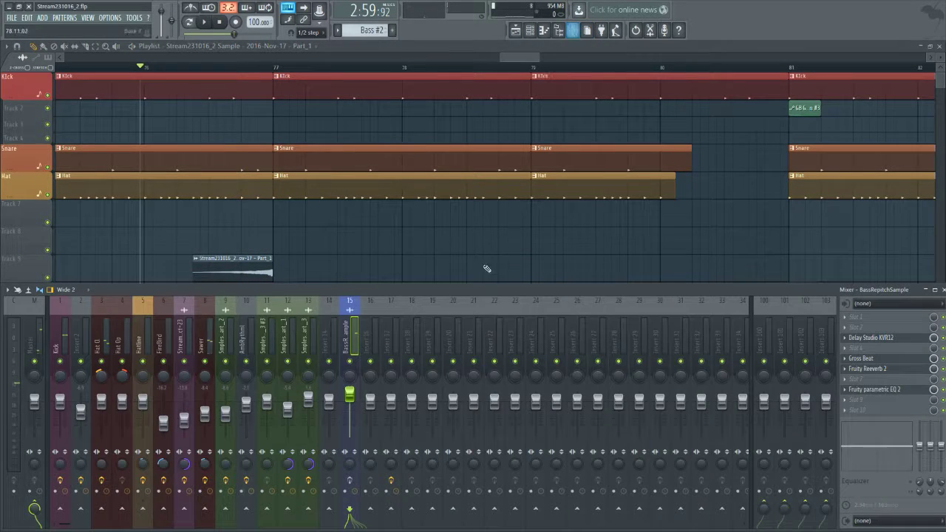
click(387, 49)
key(space)
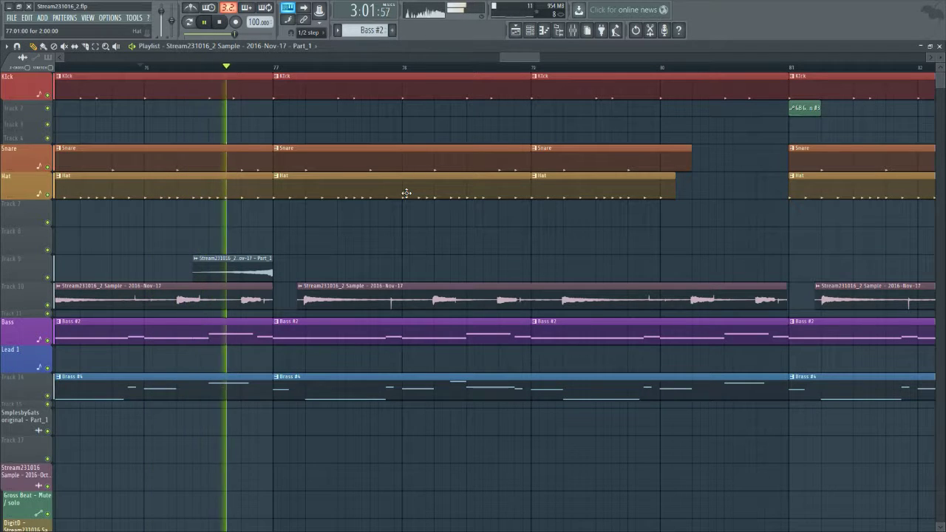
key(space)
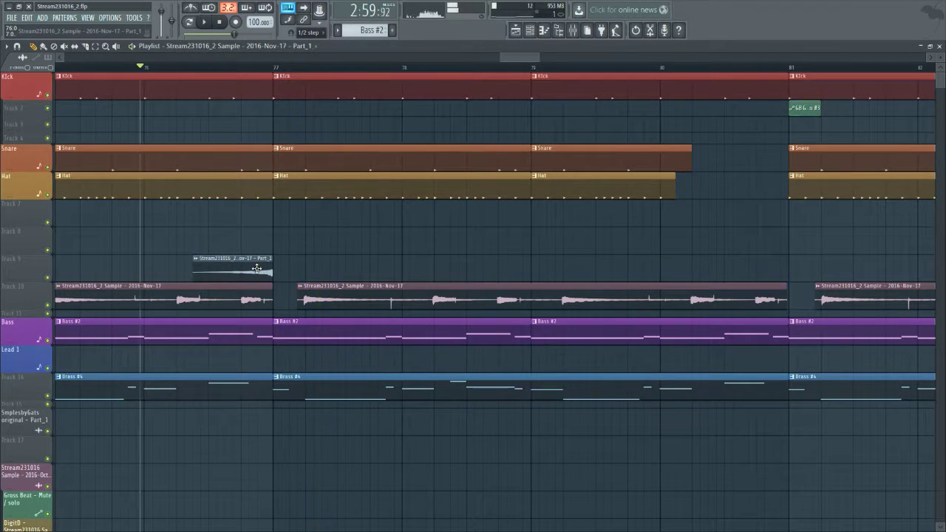
Open the Track 9 slice's channel settings, raise its time-stretching pitch, and audition it within the full arrangement.
double_click(255, 268)
key(space)
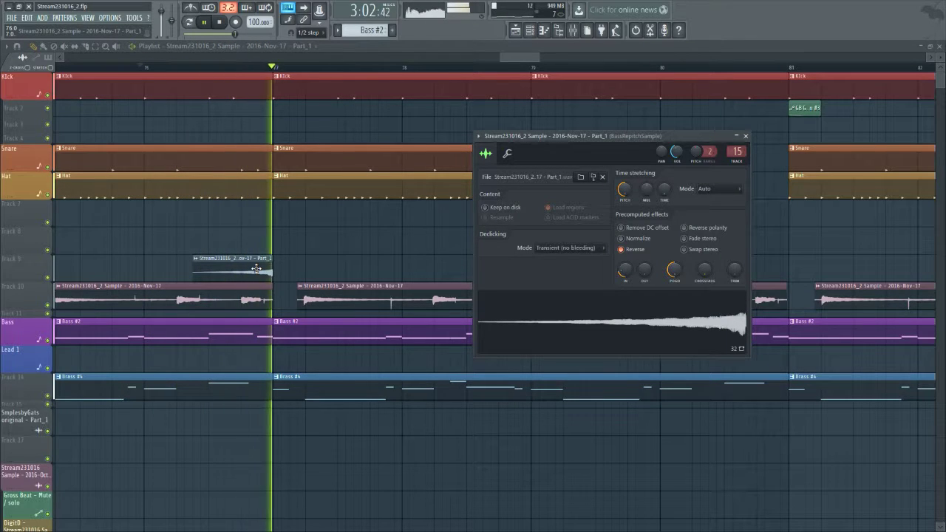
key(space)
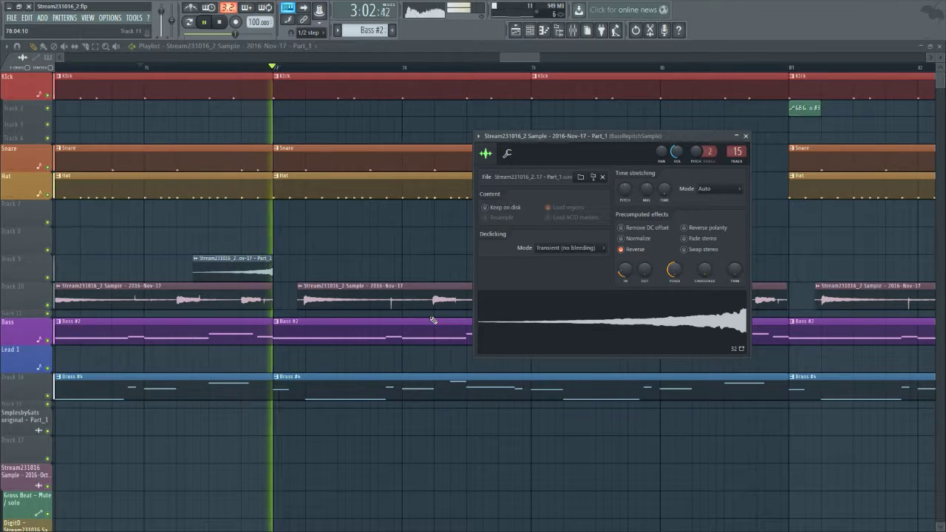
key(space)
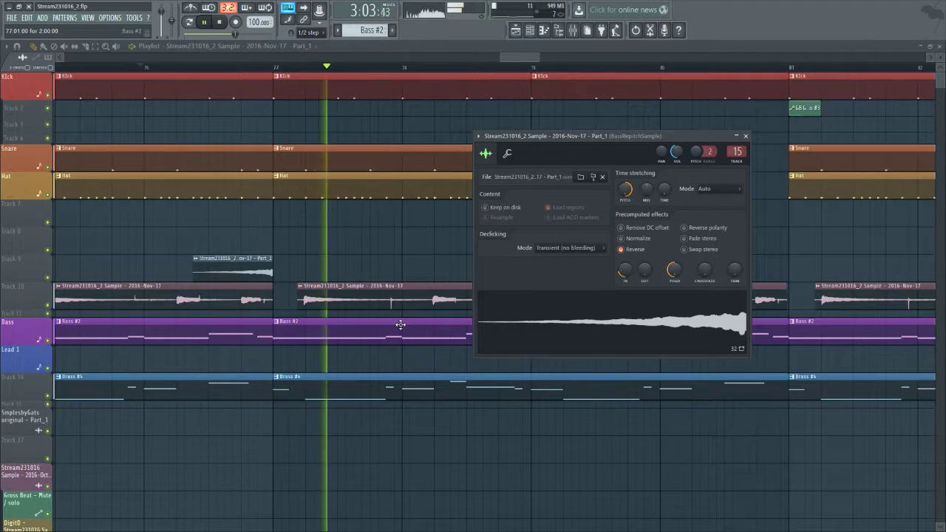
key(space)
Shift the reversed slice to end one beat after the start of bar 77, reopen its channel settings, and play the transition.
drag(254, 266, 295, 266)
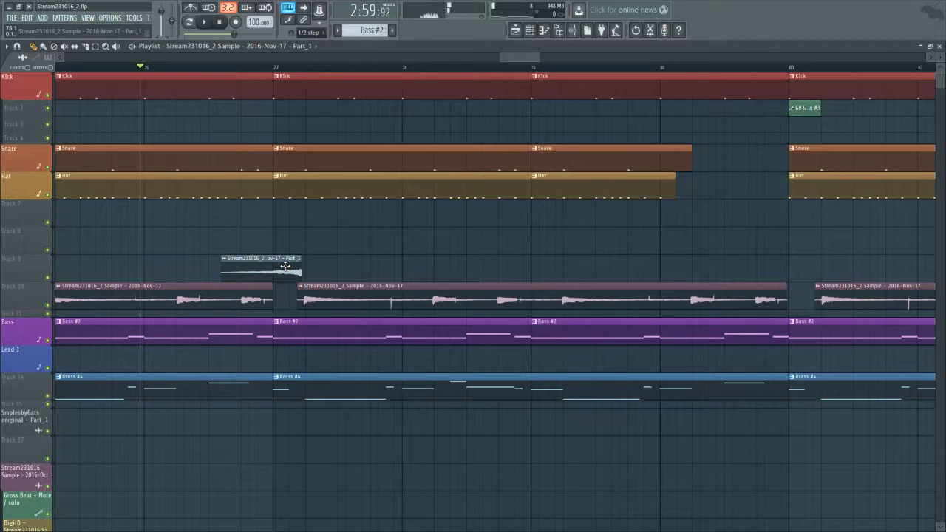
double_click(286, 266)
key(space)
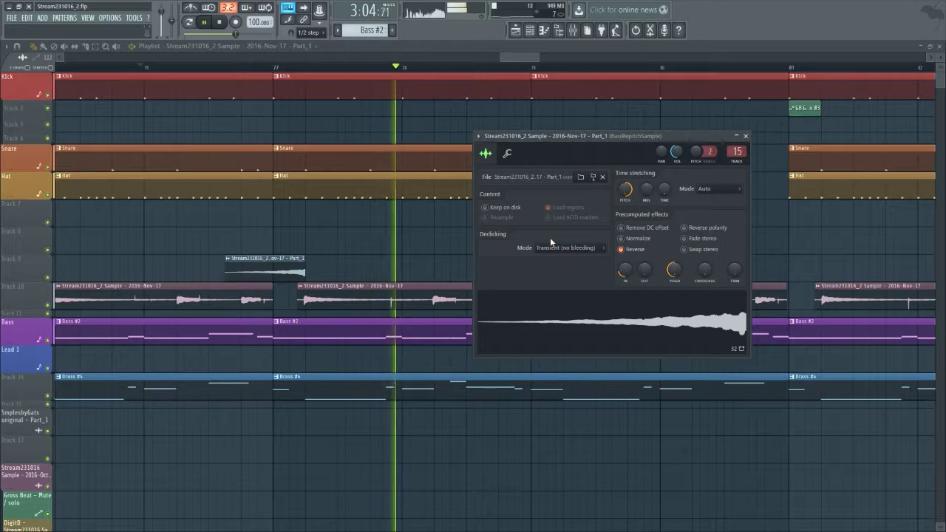
Raise the Pogo amount on the reversed slice, replay the transition, and close the channel settings.
key(space)
drag(666, 267, 666, 244)
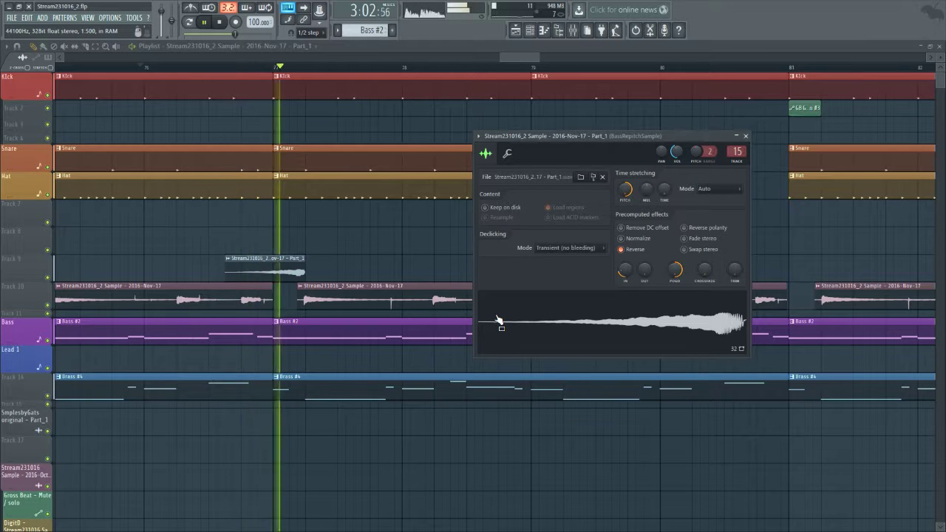
key(space)
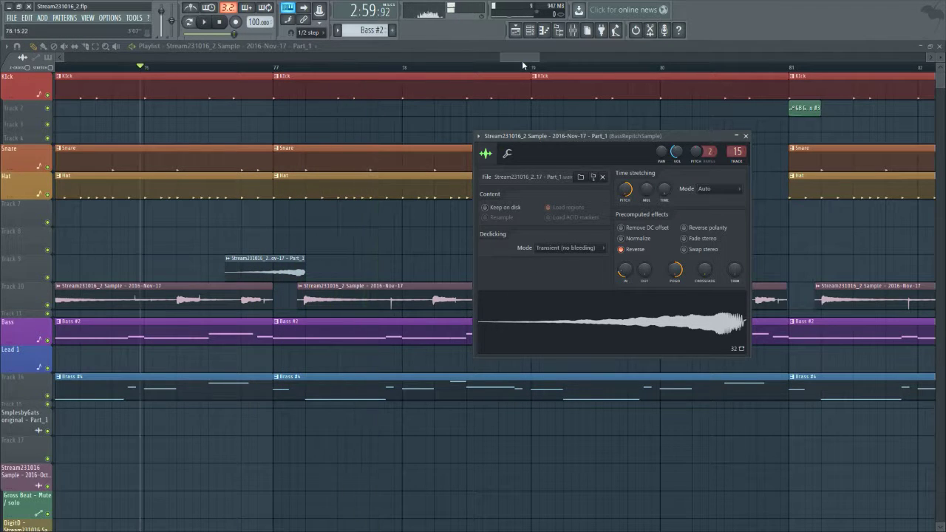
key(Escape)
Replay the transition, increase the fade-in of the reversed slice in its channel settings, and return to the playlist.
key(space)
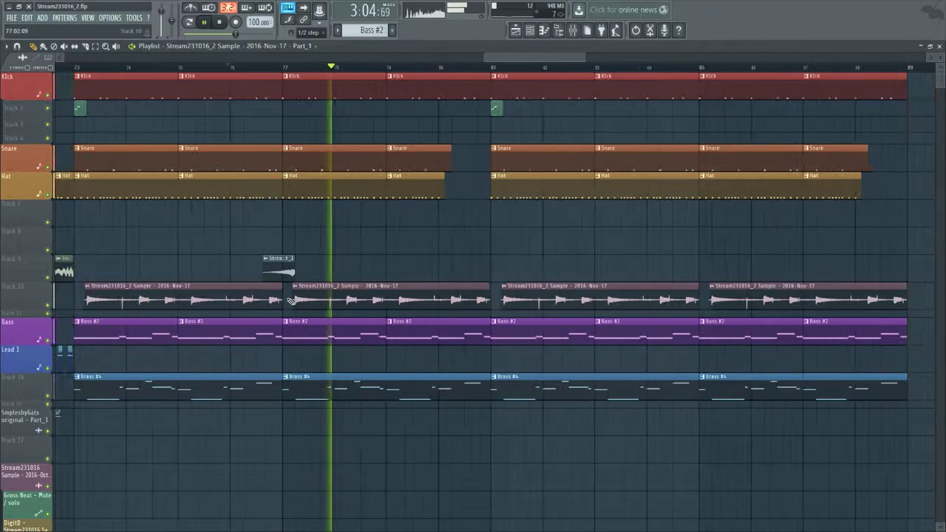
scroll(281, 296, down, 3)
key(space)
double_click(276, 260)
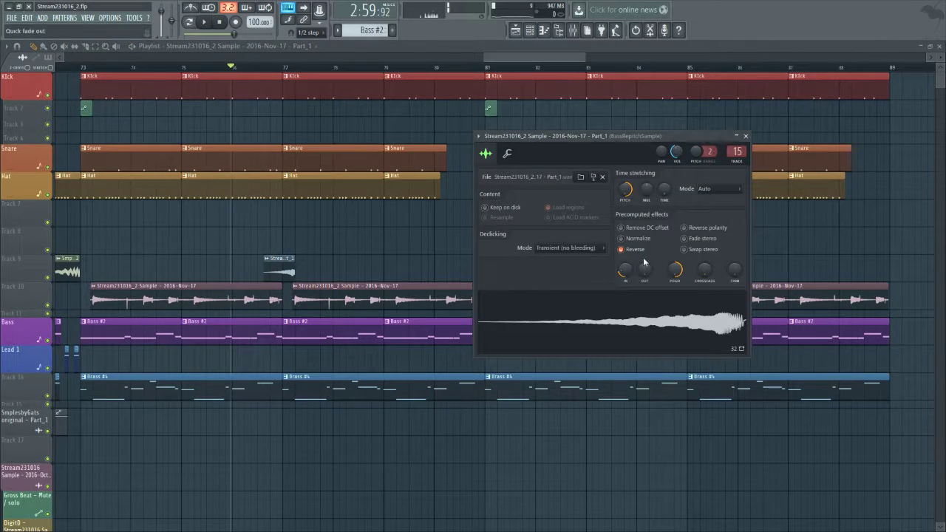
key(space)
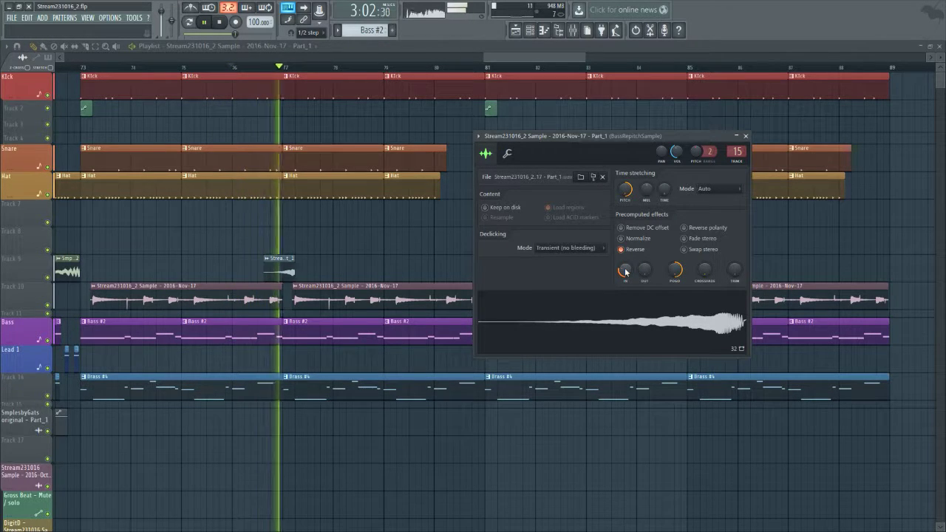
click(415, 46)
Listen to the arrangement through bar 81 and examine the gap before the Track 10 bass sample there.
ctrl+scroll(469, 271, up, 2)
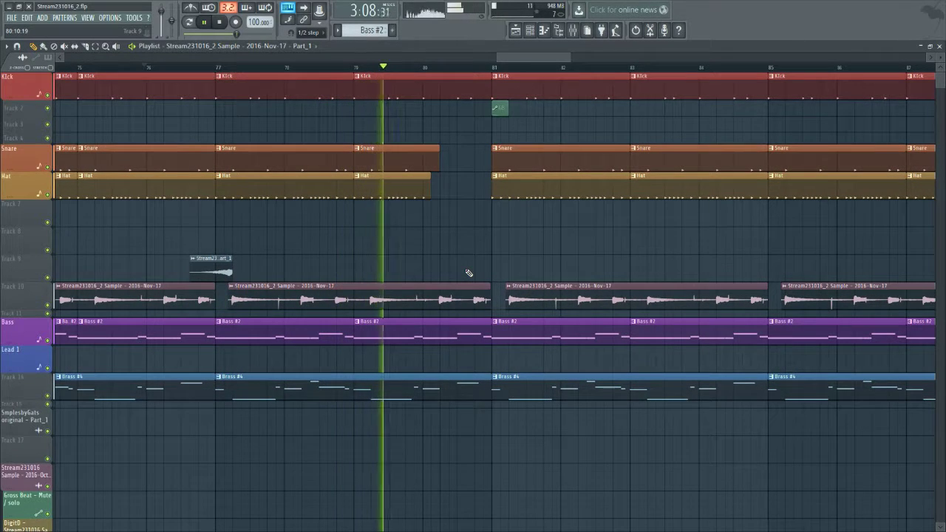
scroll(469, 275, down, 3)
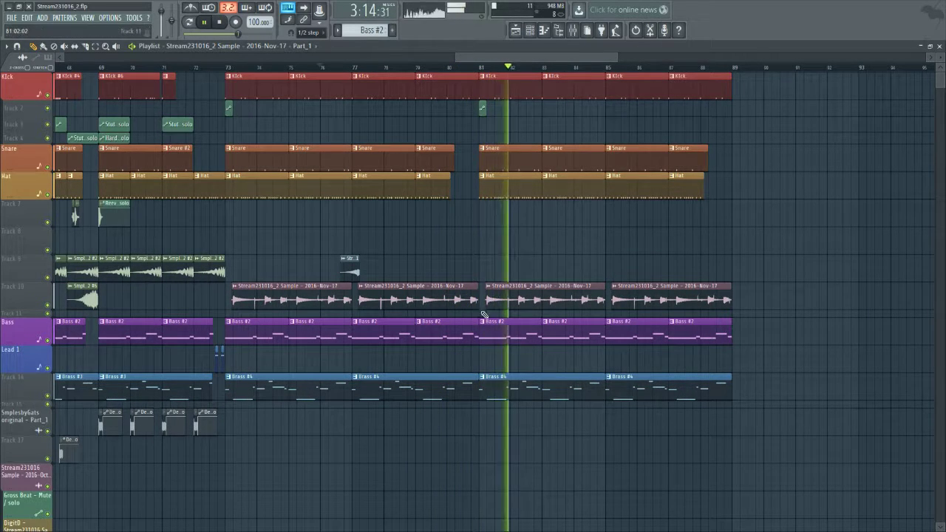
key(space)
scroll(484, 280, up, 3)
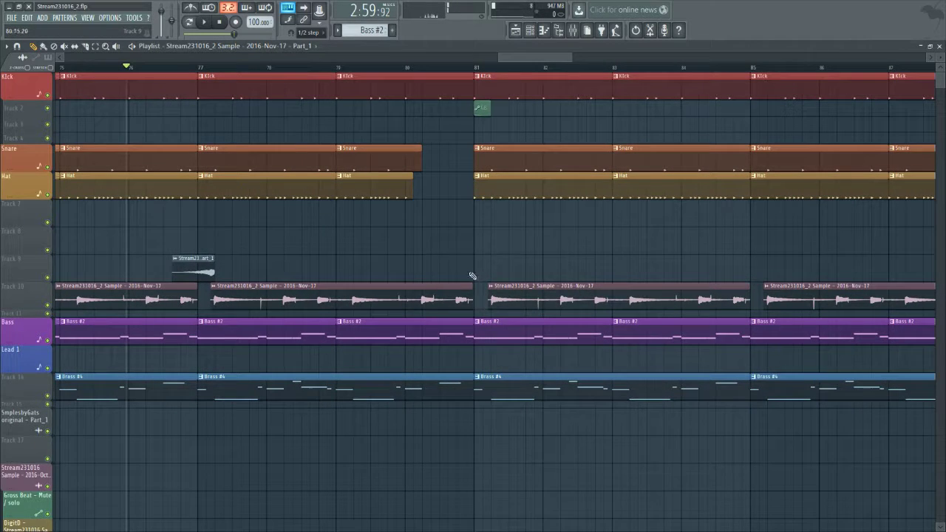
key(space)
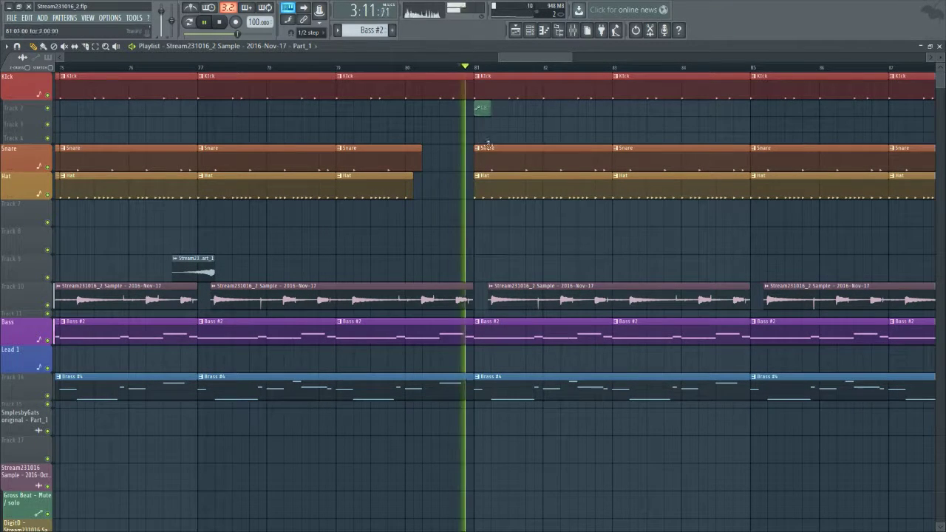
scroll(495, 299, down, 3)
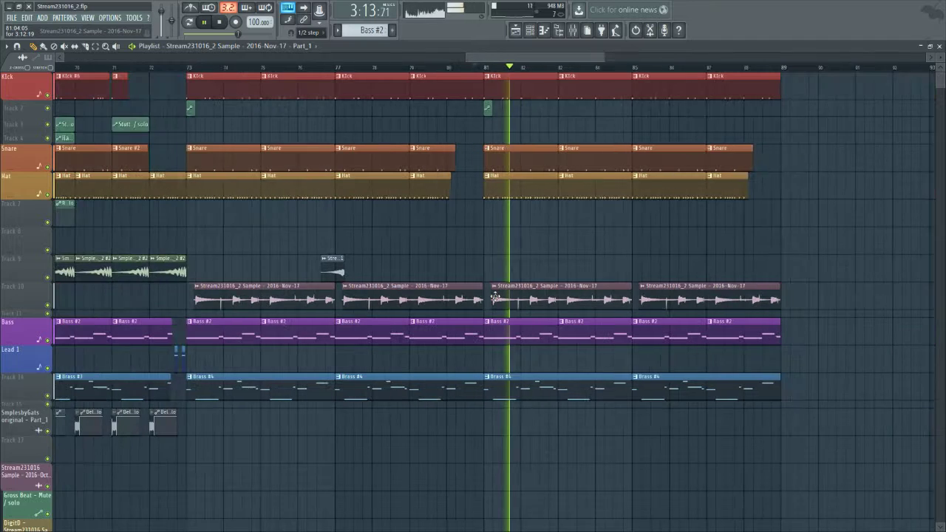
key(space)
scroll(497, 296, up, 5)
scroll(498, 294, up, 2)
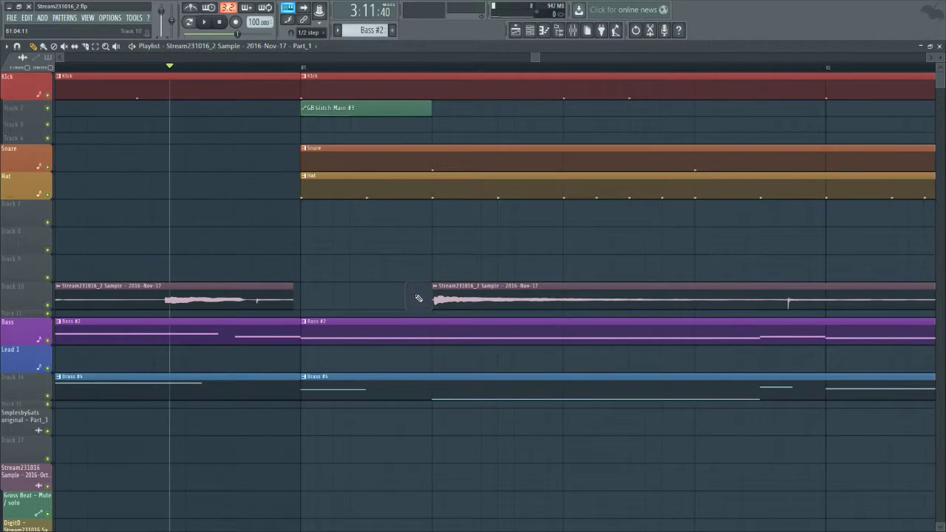
Place a copy of the reversed slice on Track 9 leading into bar 85, ending one beat after the bar starts.
scroll(418, 299, down, 4)
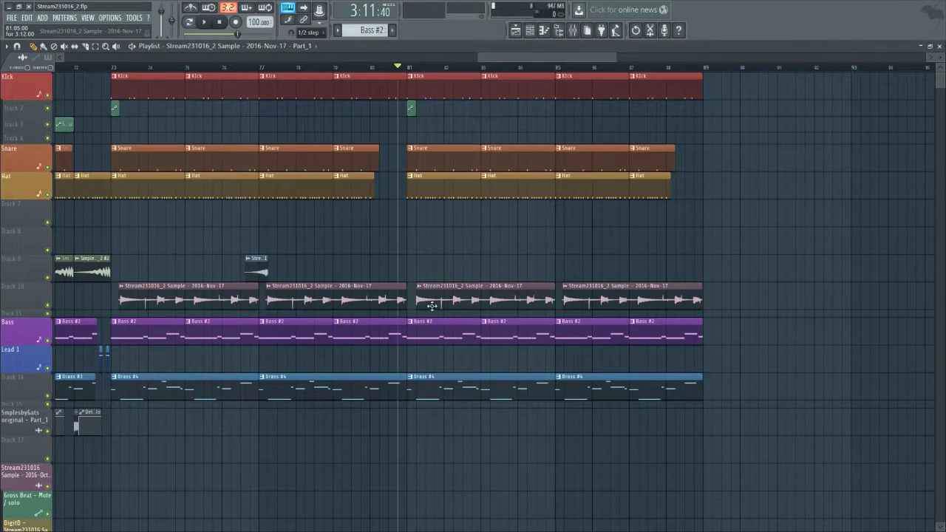
scroll(582, 269, up, 5)
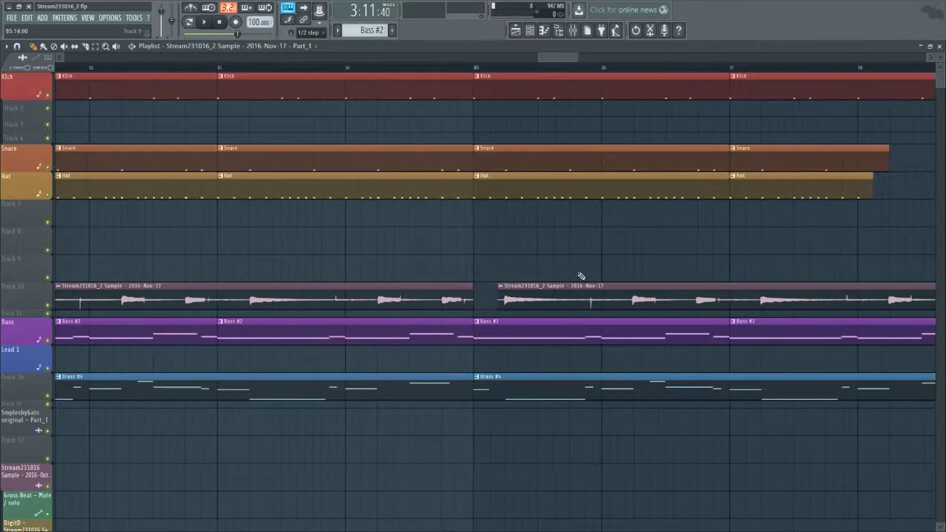
click(476, 266)
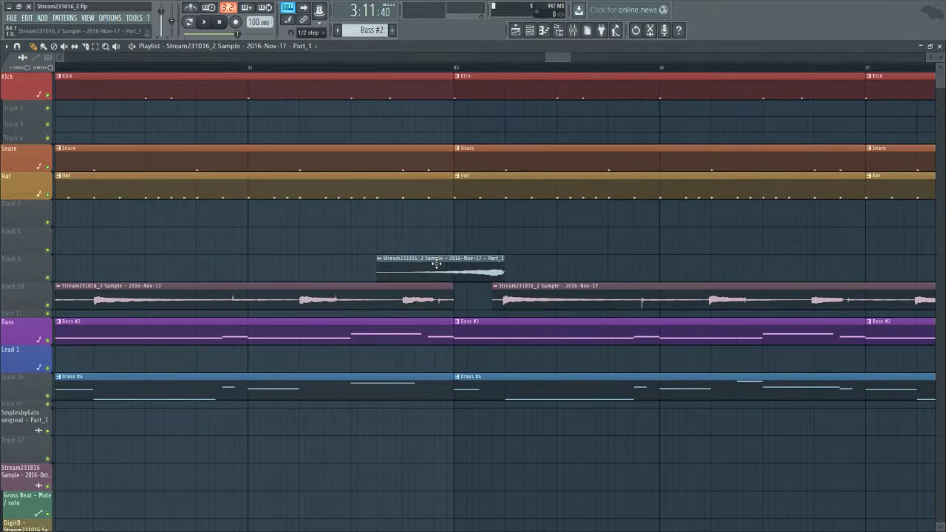
scroll(487, 295, up, 3)
key(c)
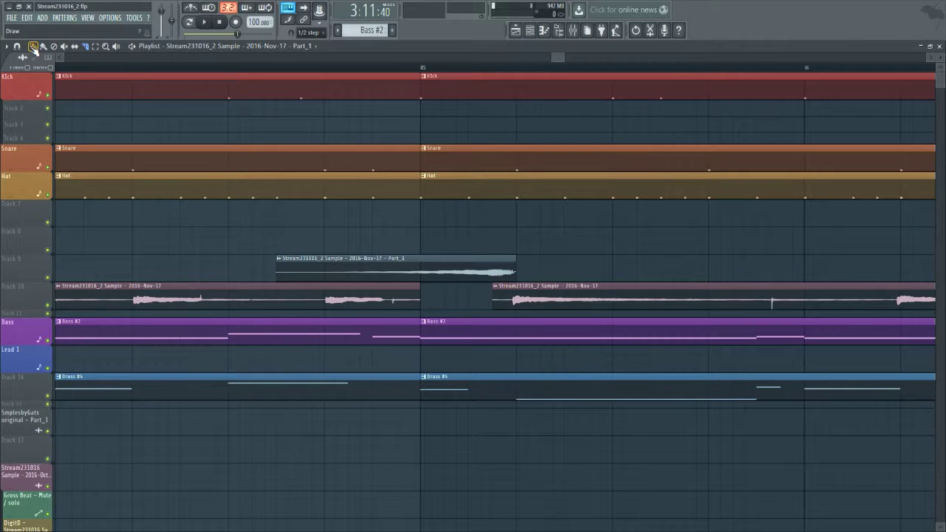
scroll(518, 295, down, 5)
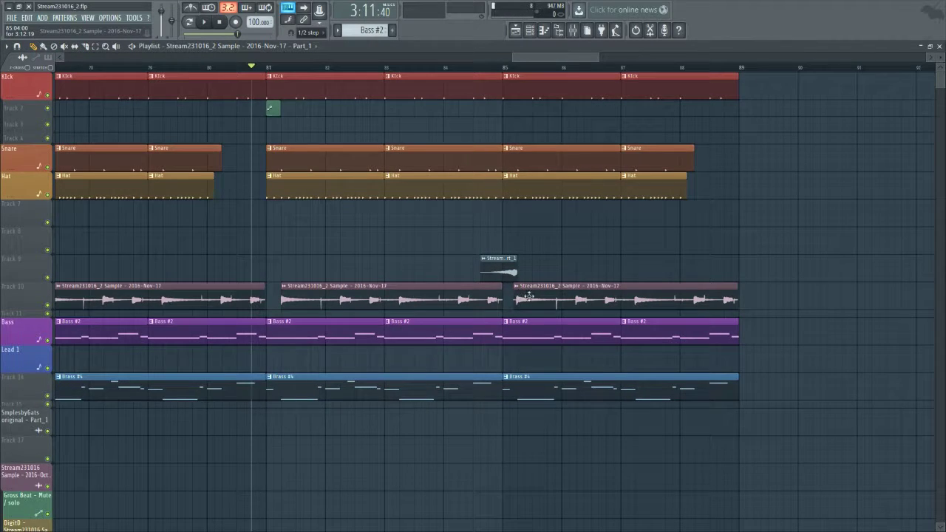
Replace the Track 10 bass sample clip after bar 85 with one starting exactly on the bar's second beat.
scroll(529, 296, up, 10)
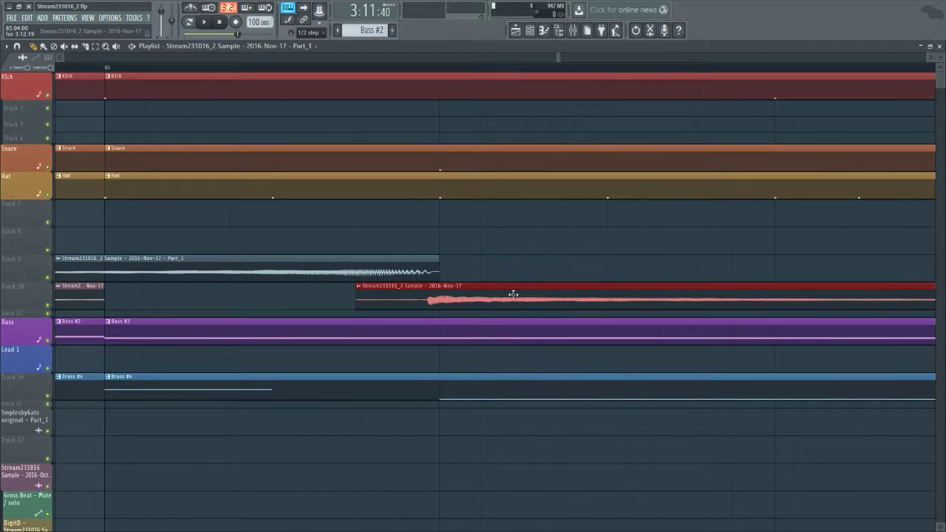
scroll(496, 300, down, 10)
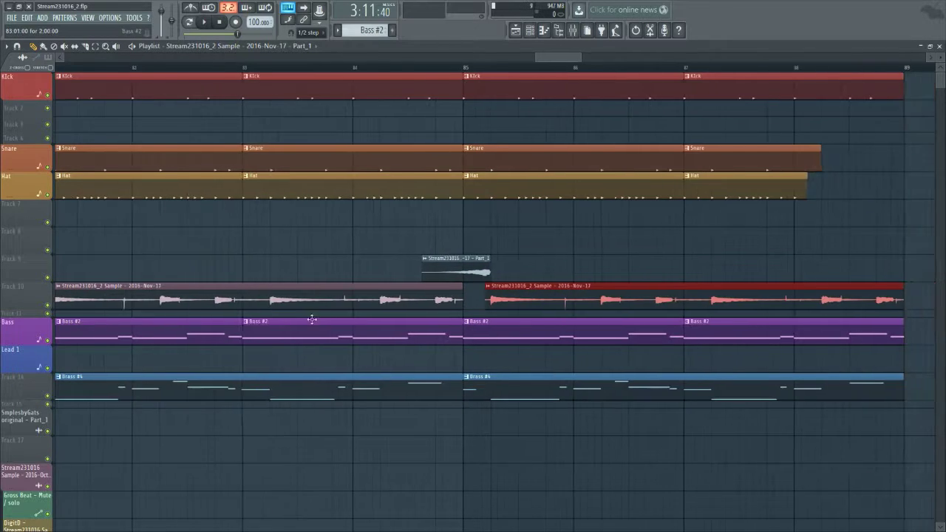
scroll(185, 303, up, 4)
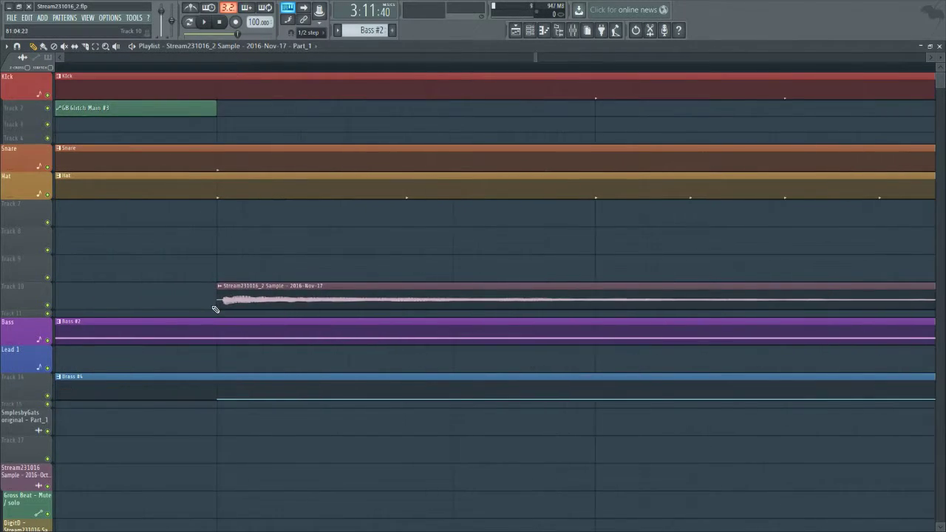
scroll(233, 301, down, 10)
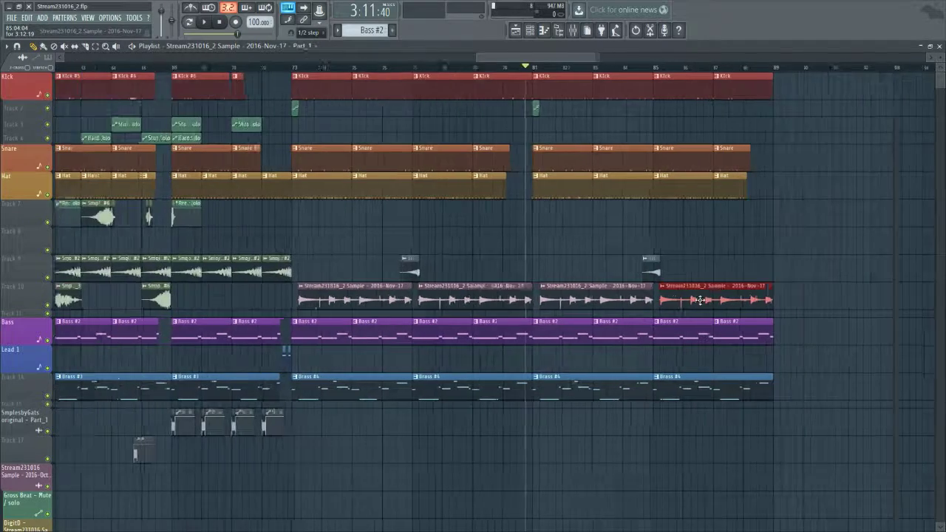
right_click(647, 302)
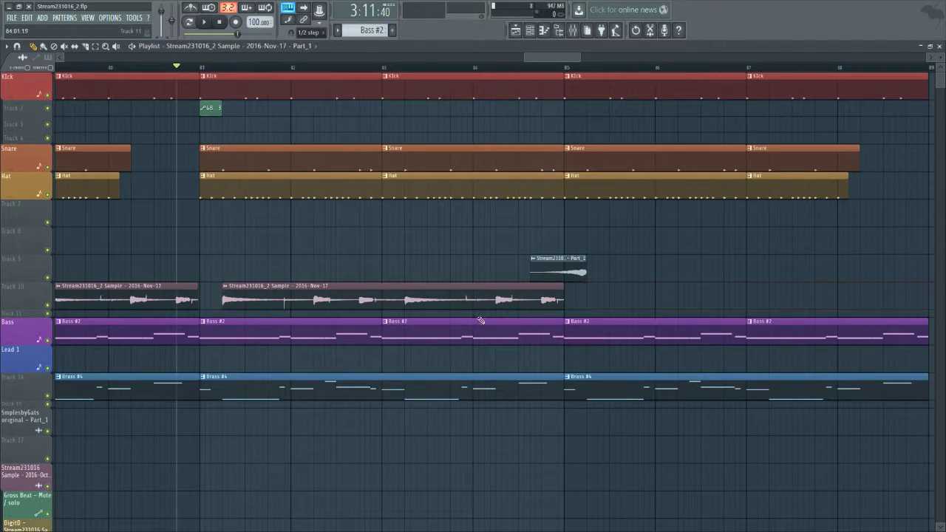
click(591, 301)
scroll(583, 301, down, 4)
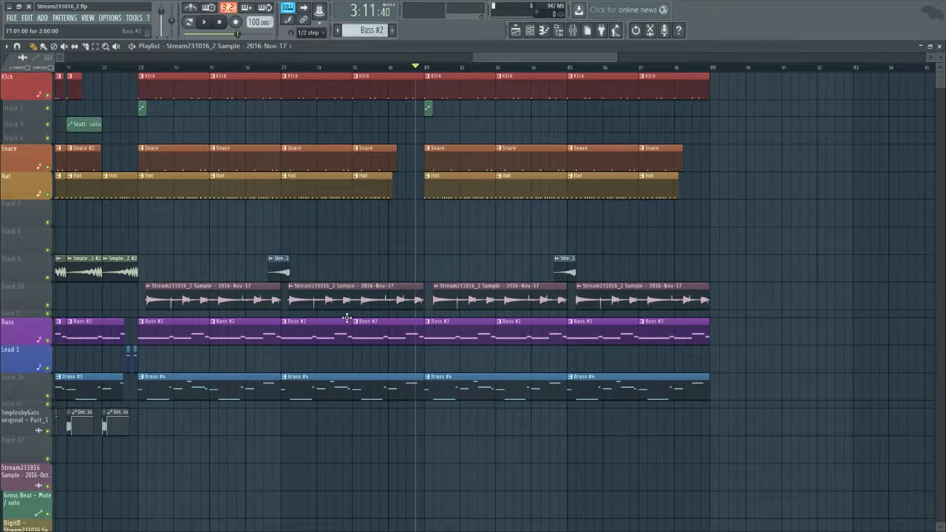
Replace the Track 10 bass sample clips after bars 77 and 73 with clips starting on each bar's second beat.
scroll(288, 302, up, 6)
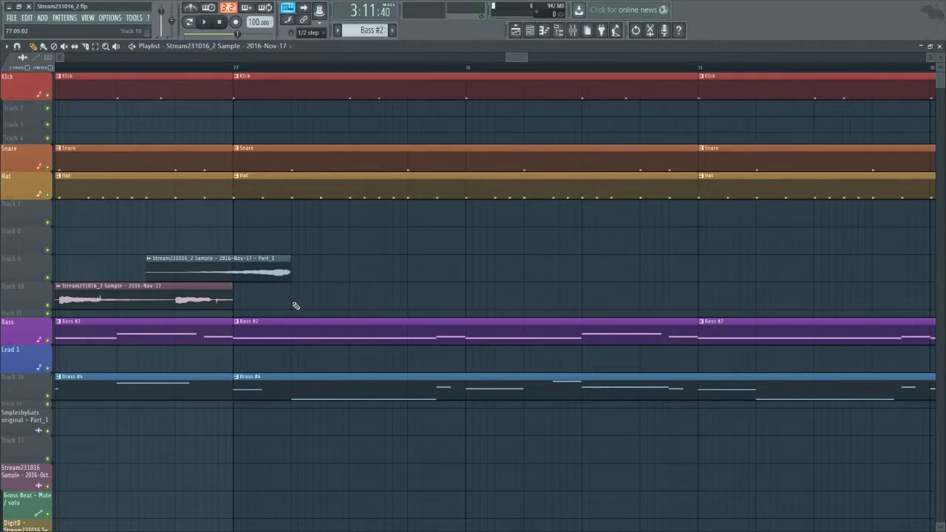
scroll(308, 306, down, 5)
right_click(148, 298)
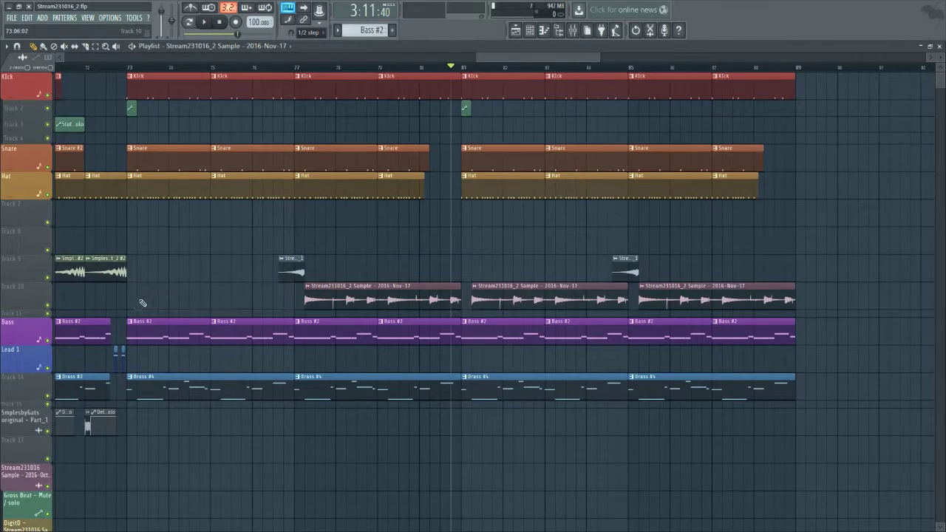
scroll(143, 302, up, 3)
click(143, 299)
Listen to the arrangement from bar 73 past bar 81 and examine the snare and hat gap before bar 81.
key(space)
key(space)
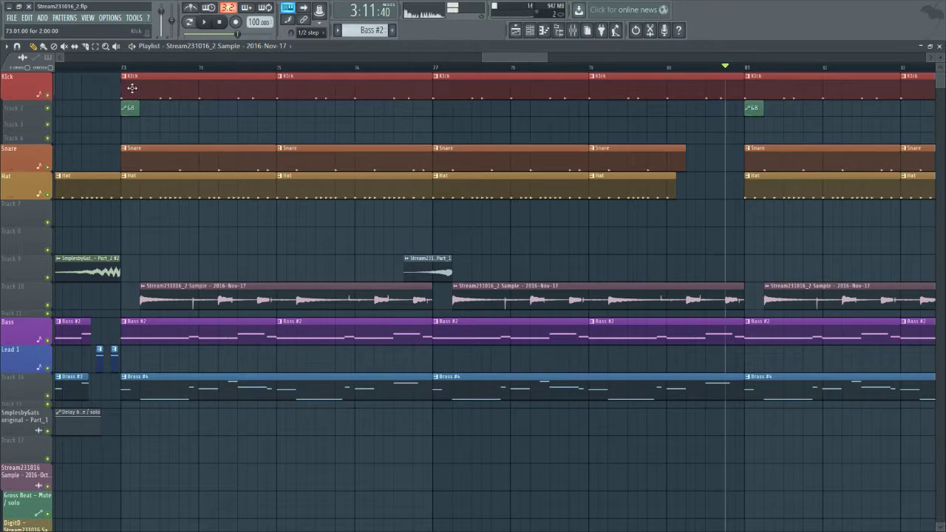
click(126, 75)
key(space)
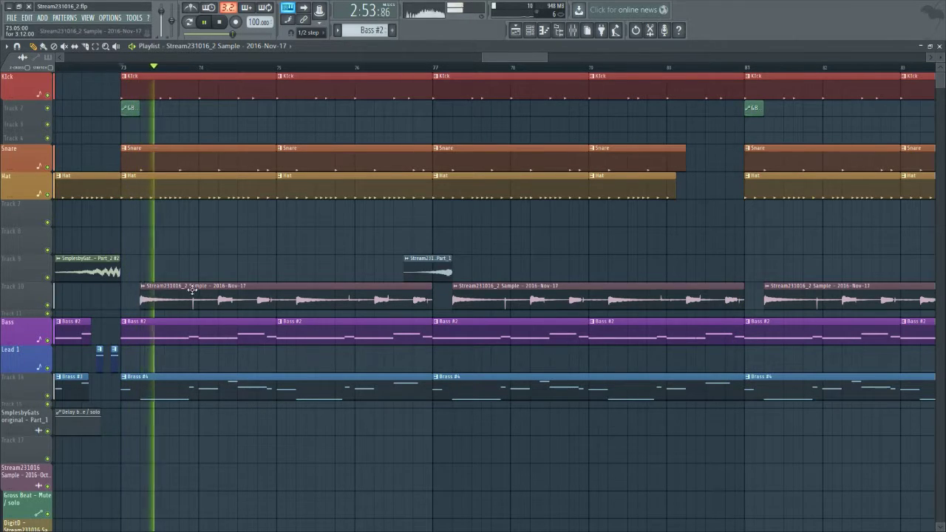
scroll(211, 269, down, 6)
scroll(313, 280, up, 3)
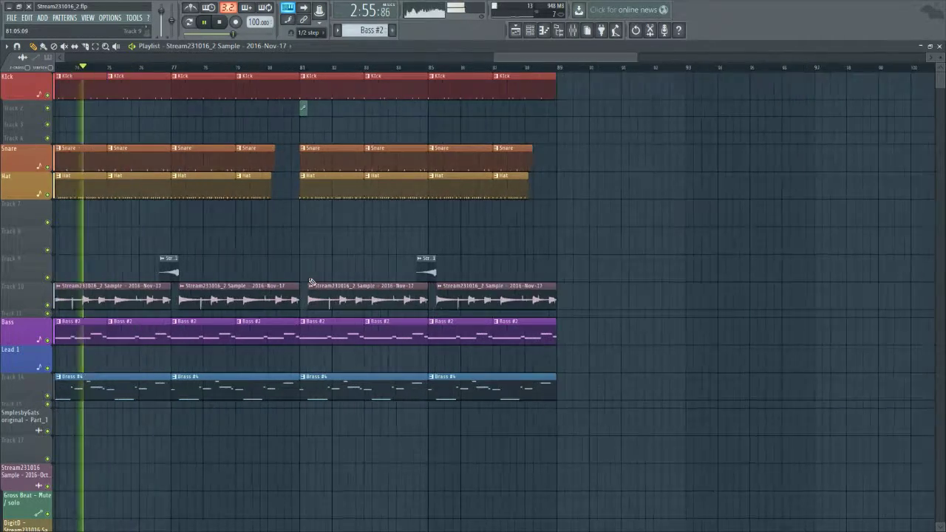
scroll(477, 289, up, 3)
scroll(331, 298, down, 5)
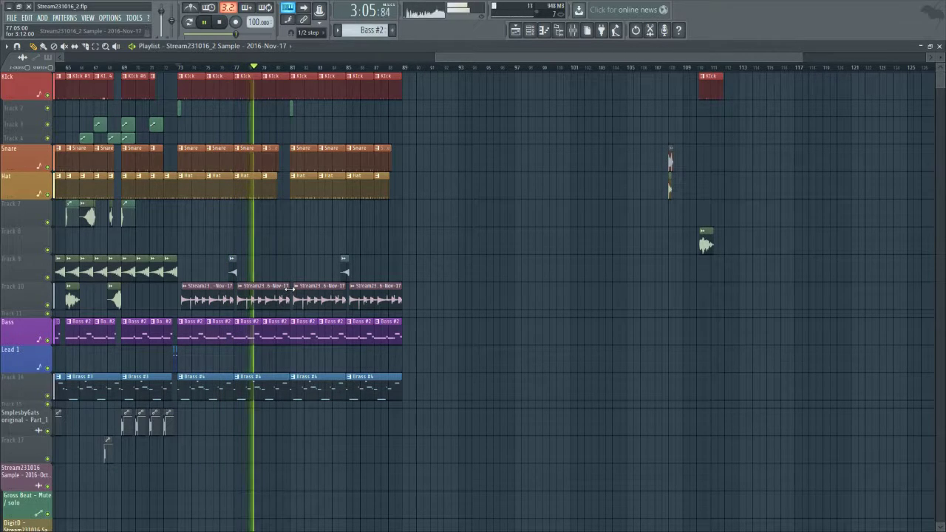
scroll(235, 258, up, 3)
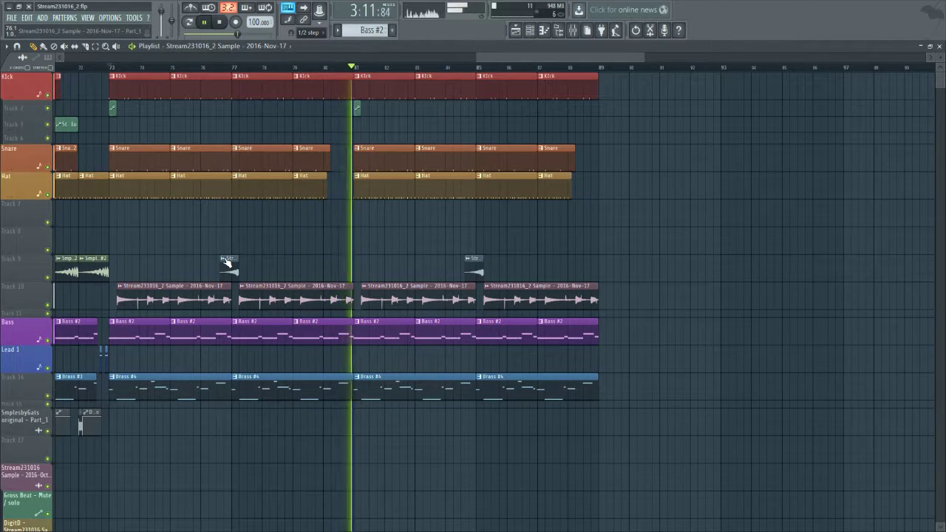
scroll(319, 243, up, 3)
scroll(384, 184, up, 2)
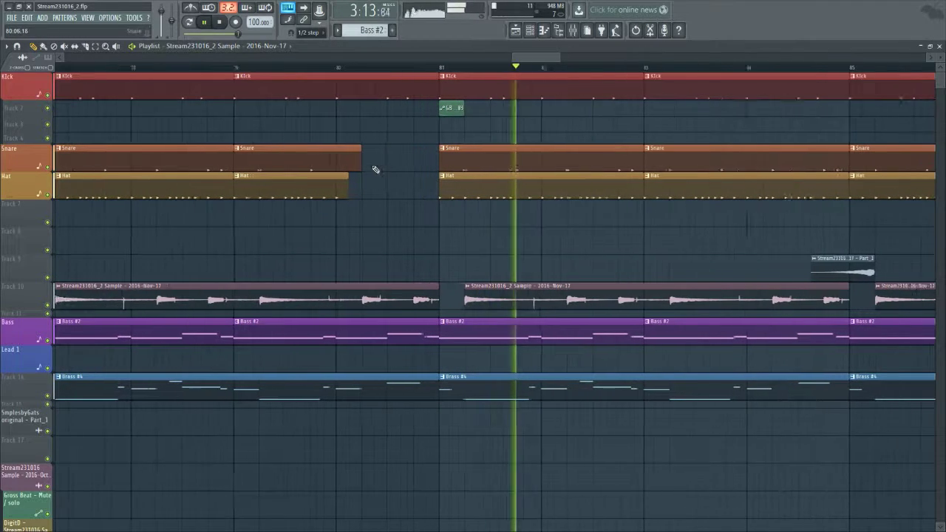
key(space)
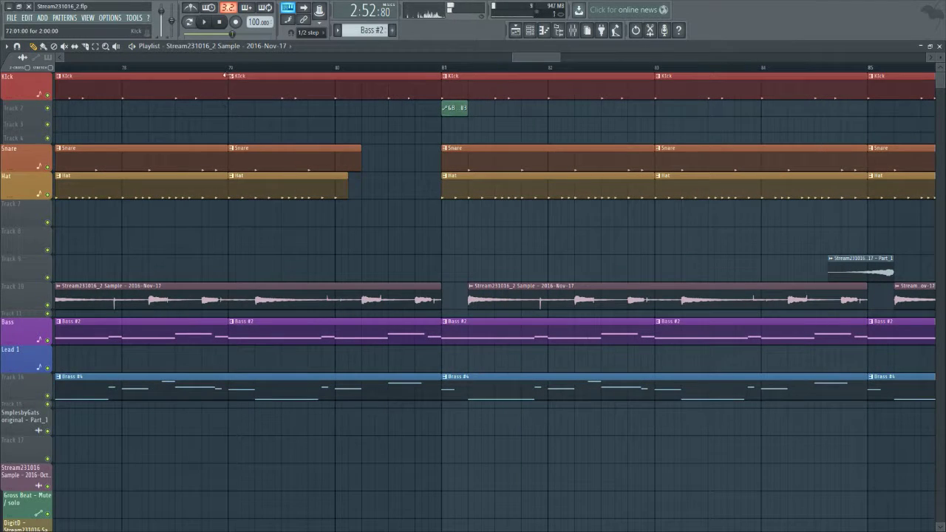
Make the kick pattern at bar 79 unique and add two C5 kick notes on the last two steps of its second bar.
right_click(234, 77)
click(279, 143)
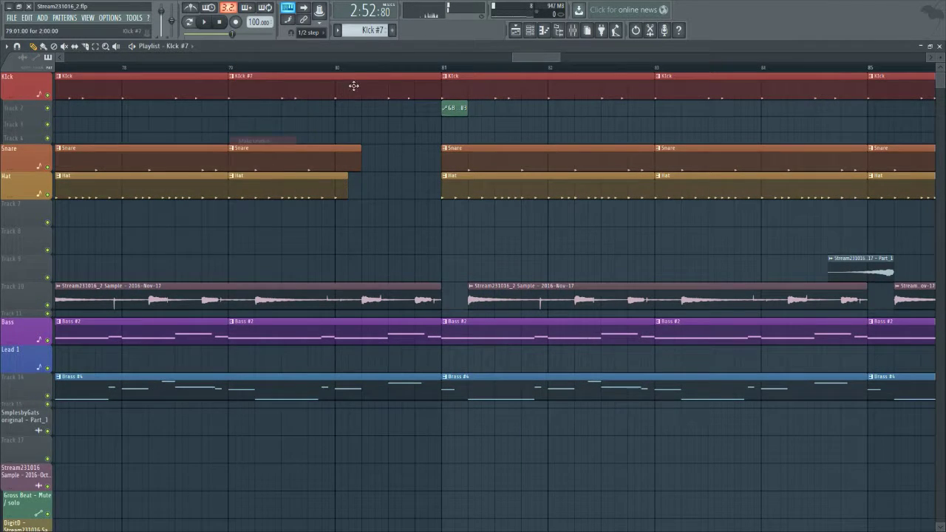
double_click(355, 86)
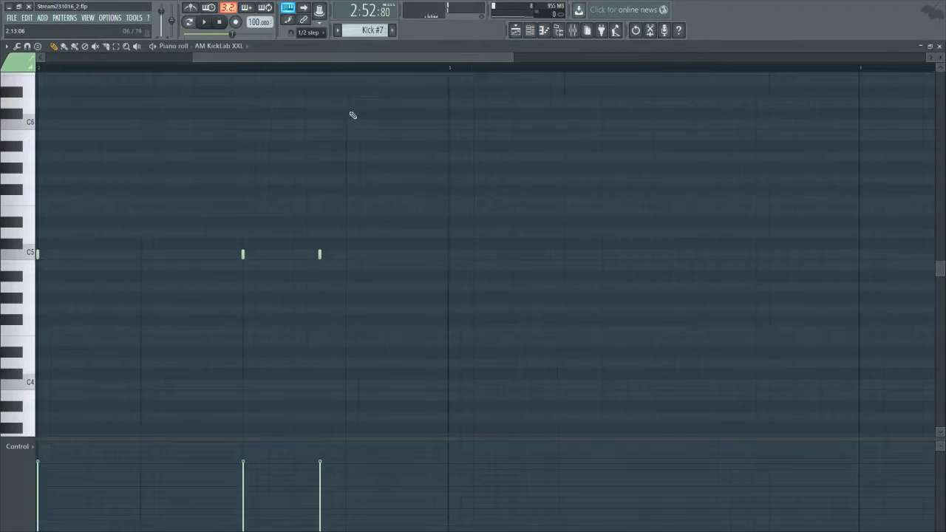
click(190, 69)
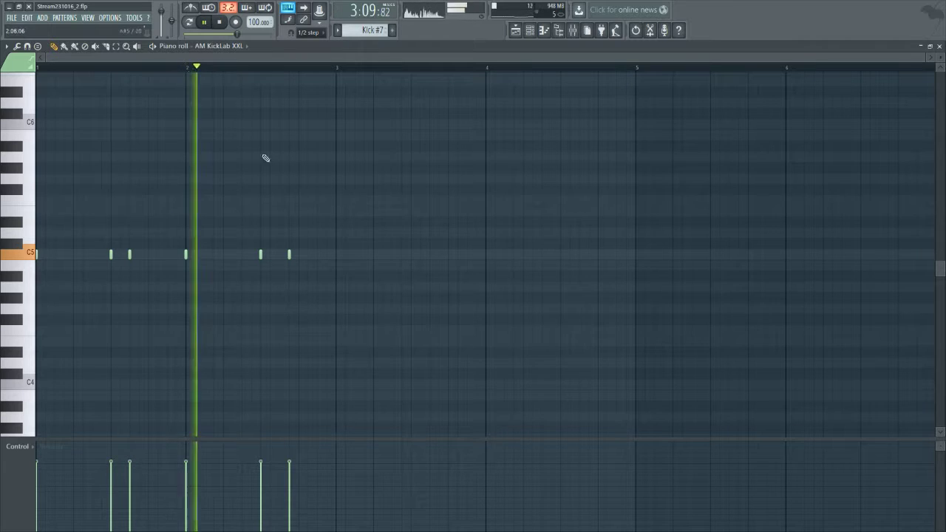
click(320, 256)
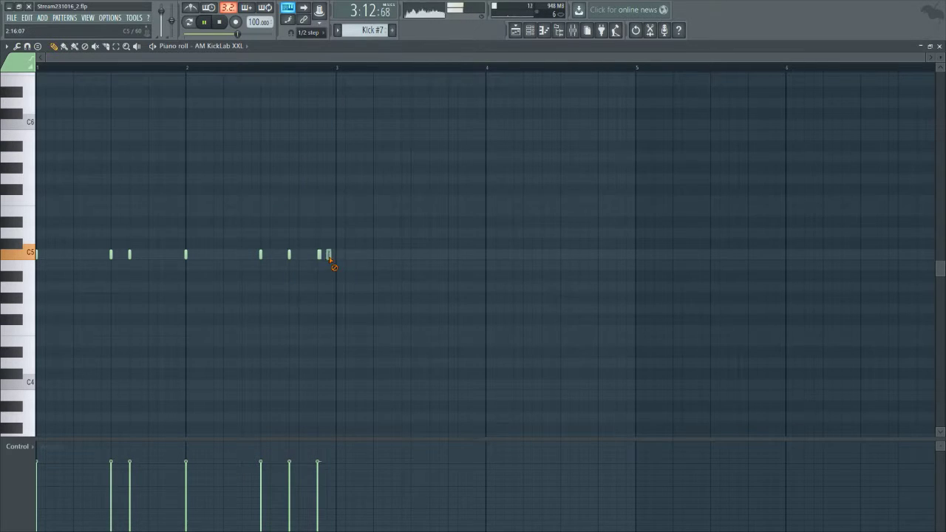
click(516, 30)
Place a short Snare clip on Track 7 in the gap before bar 81, ending at the bar line.
scroll(383, 177, down, 3)
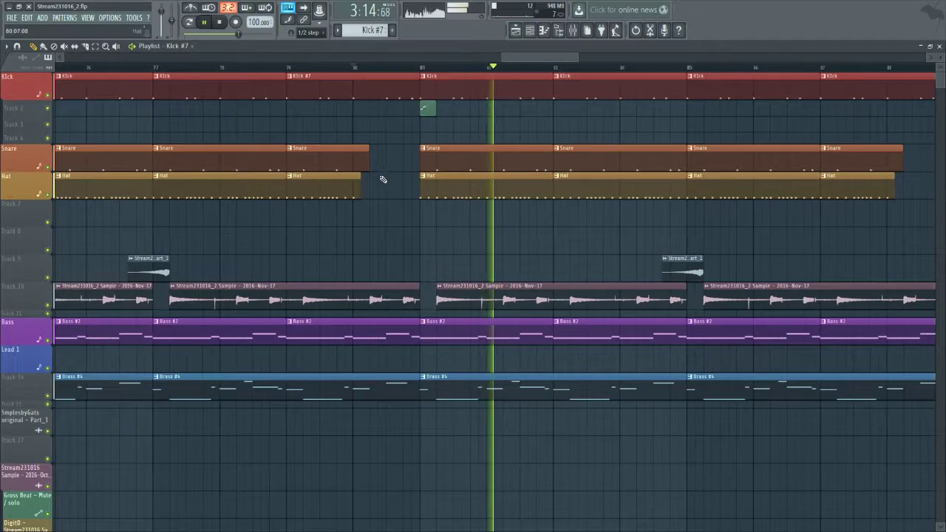
key(space)
scroll(378, 160, up, 2)
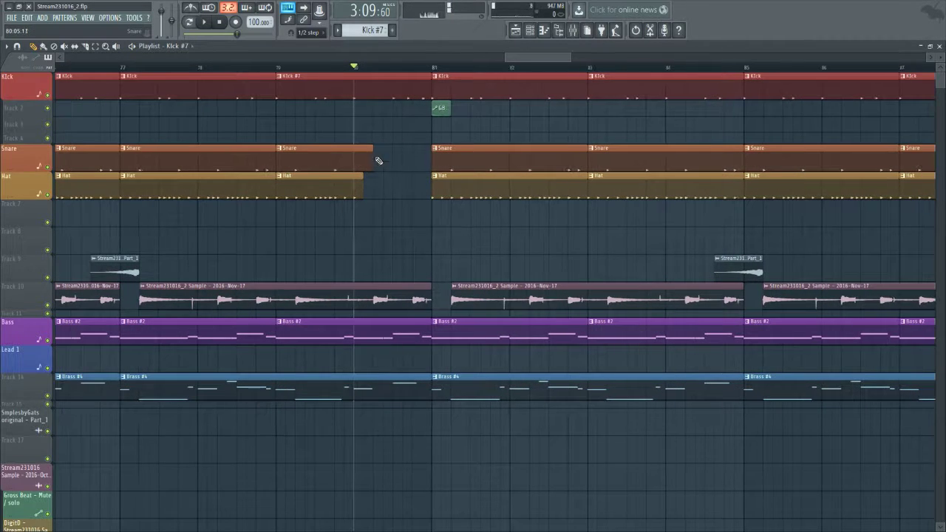
click(364, 161)
click(353, 124)
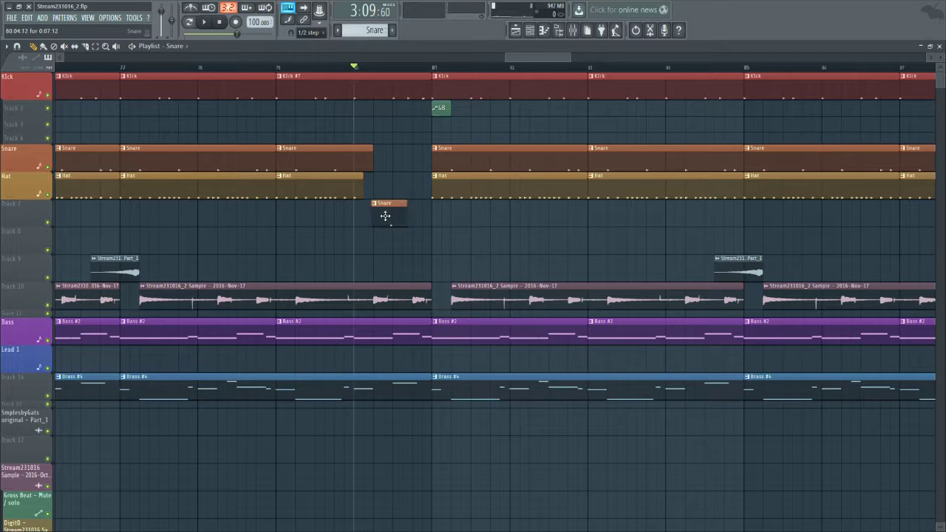
key(space)
drag(385, 216, 418, 215)
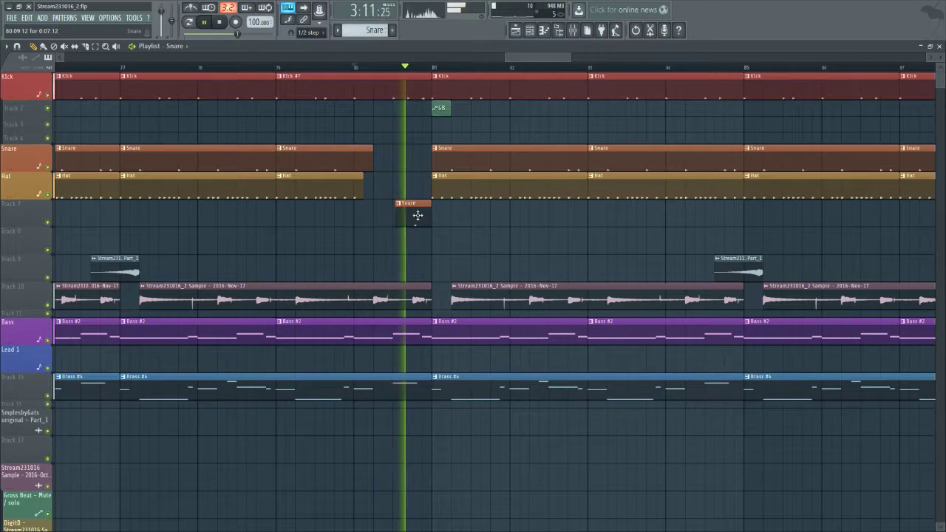
Shorten the Track 7 snare clip to six steps and move it to 80:10:00, replaying the fill between adjustments.
key(space)
key(space)
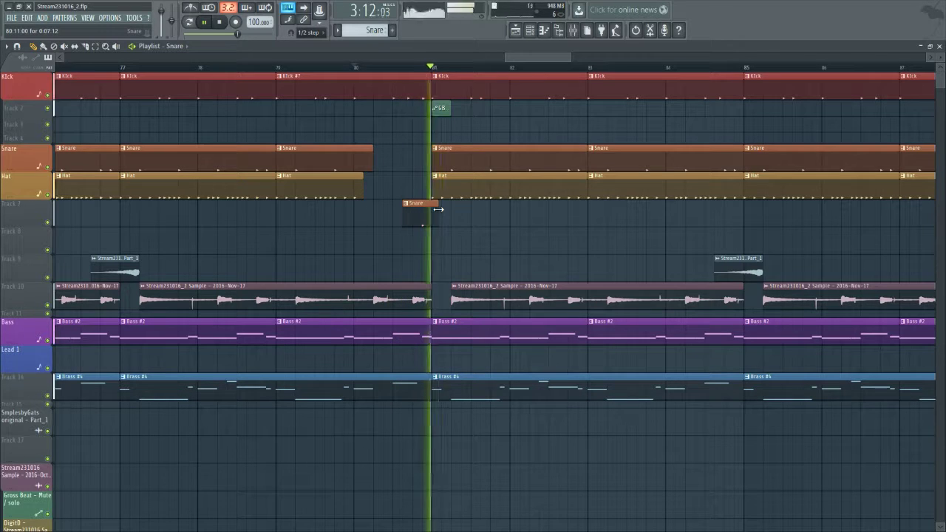
key(space)
drag(438, 210, 433, 210)
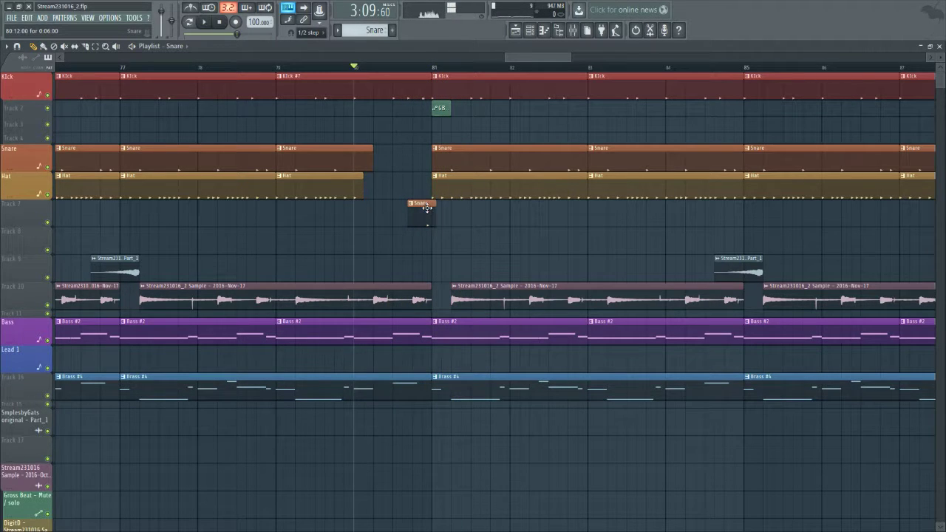
key(space)
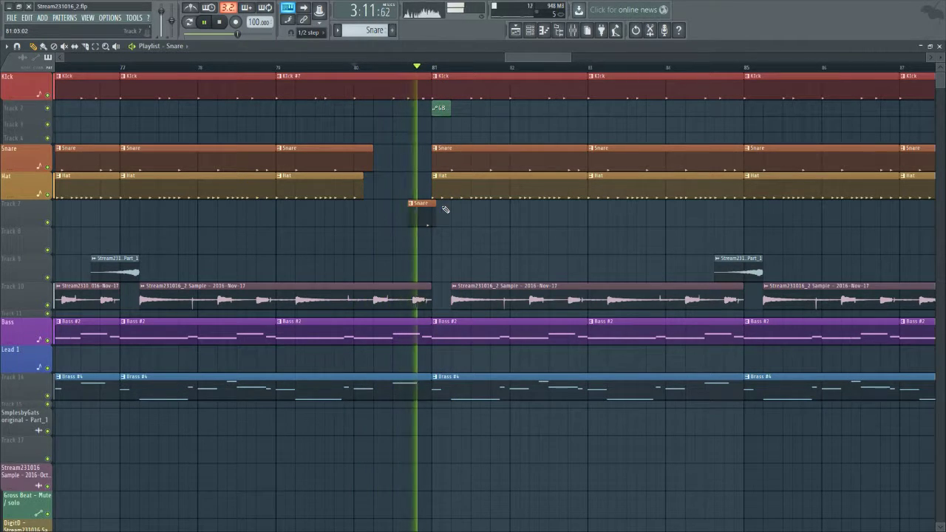
key(space)
drag(426, 205, 414, 205)
key(space)
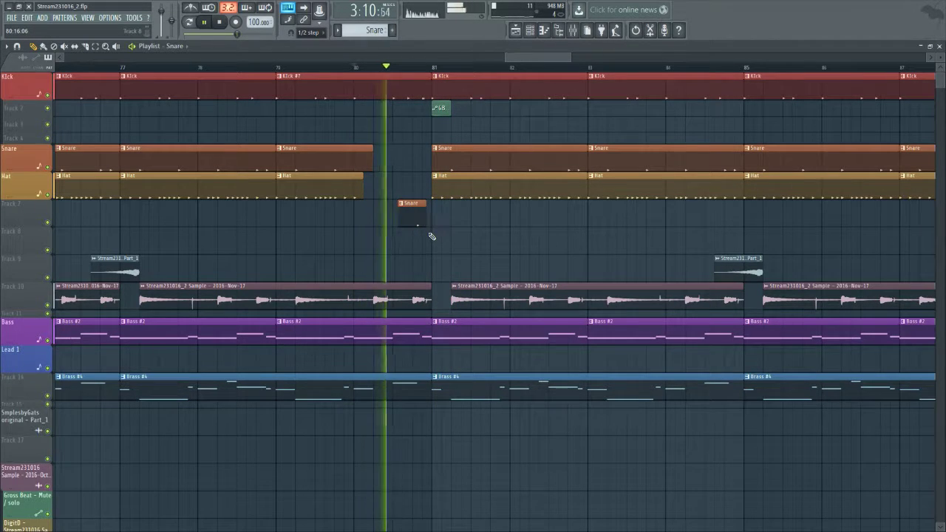
Trim both ends of the Track 7 snare clip around its hit, starting it at 80:10:12, and replay the fill.
key(space)
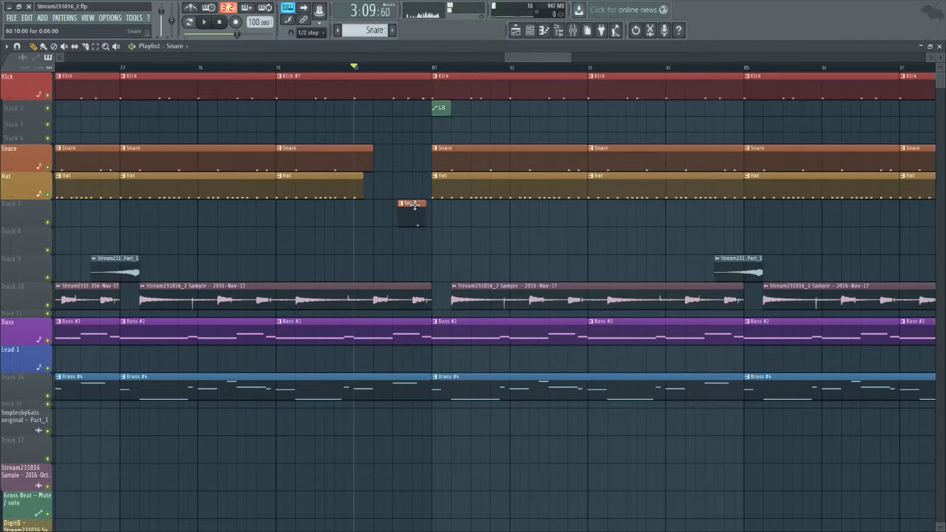
key(space)
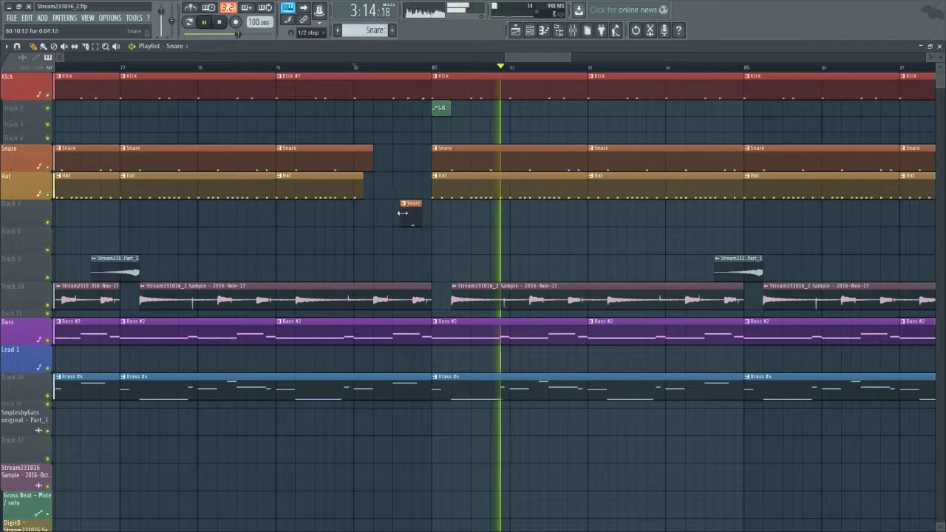
scroll(411, 217, down, 3)
key(space)
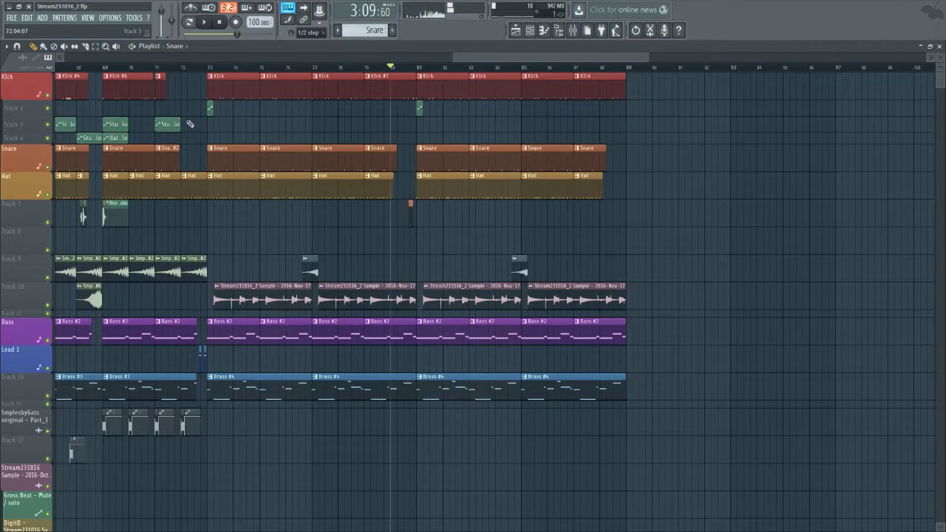
Play from bar 73 with Track 2 soloed to check its glitch automation, and restore all tracks.
click(208, 68)
key(space)
key(space)
right_click(49, 109)
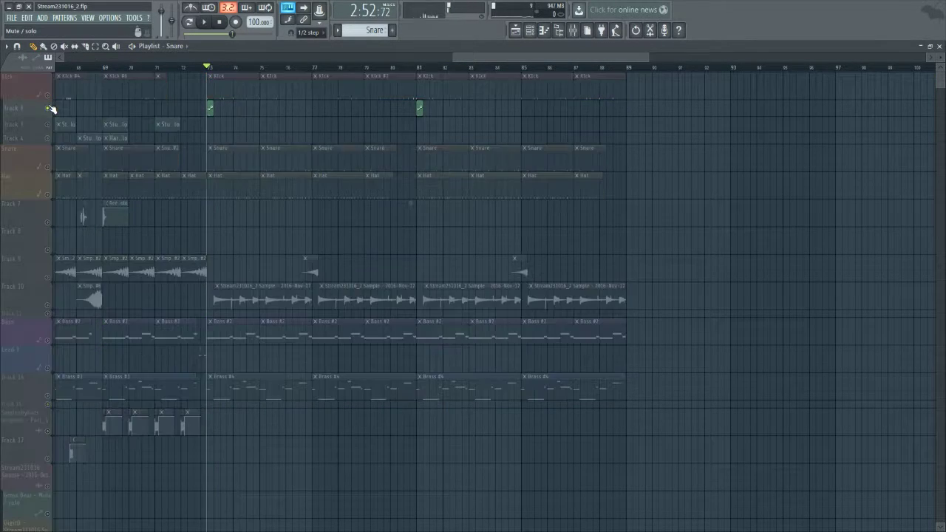
key(space)
key(space)
drag(592, 58, 147, 83)
right_click(49, 139)
right_click(50, 139)
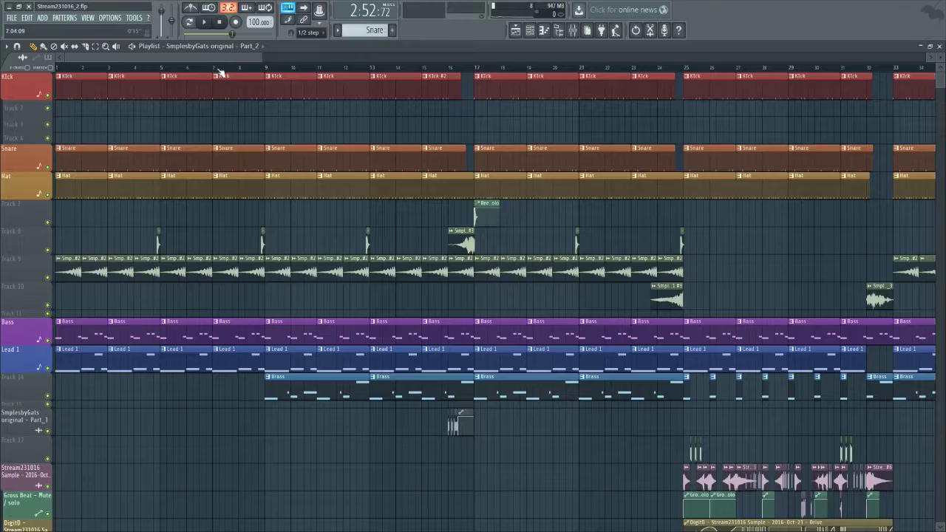
Place a short SmplesbyGats original - Part_2 clip on Track 8 at beat 4 of bar 80 and replay from bar 80.
drag(210, 59, 588, 63)
scroll(522, 133, up, 8)
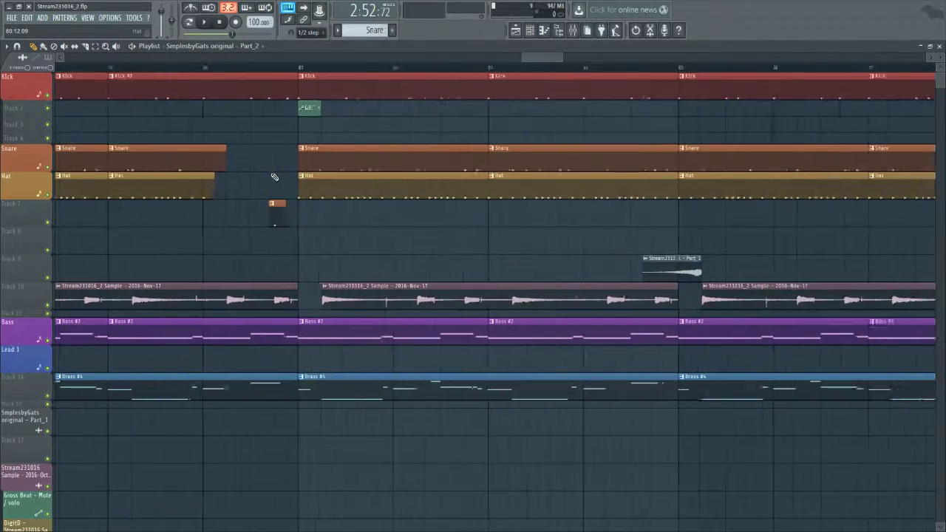
click(211, 70)
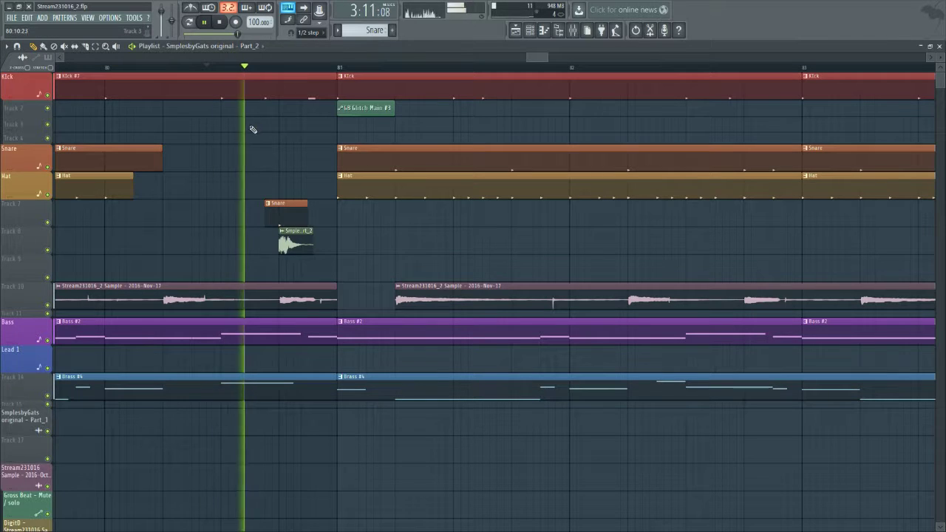
click(107, 66)
scroll(349, 206, down, 4)
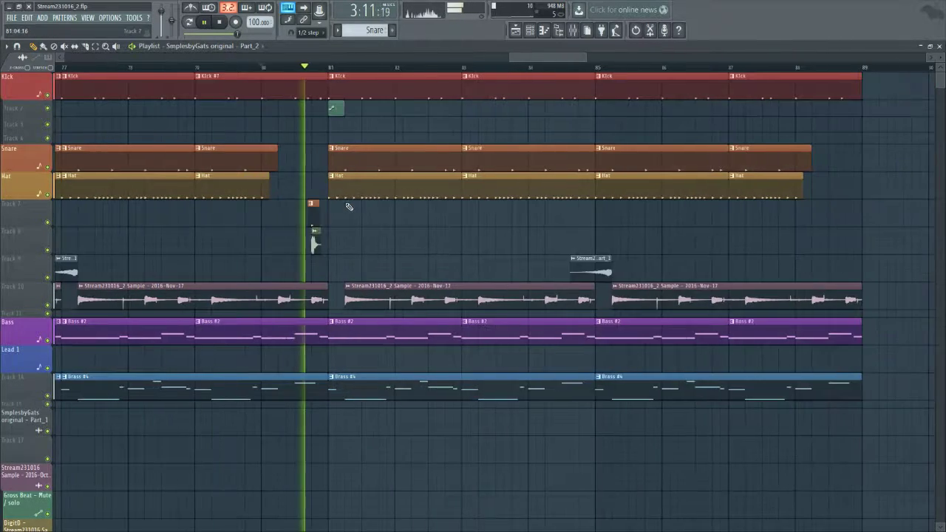
Save the project and play the new section through to bar 89 while reviewing the whole arrangement across all tracks.
scroll(351, 207, down, 4)
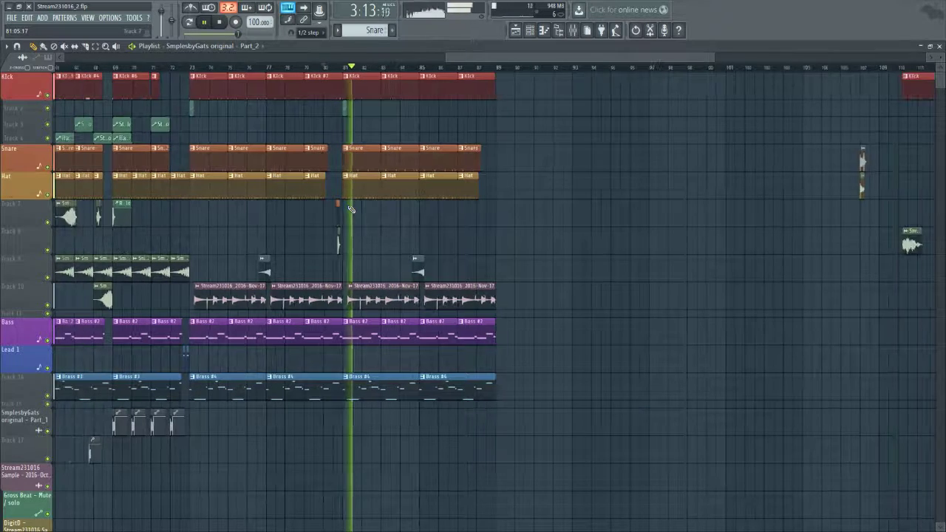
key(ctrl+s)
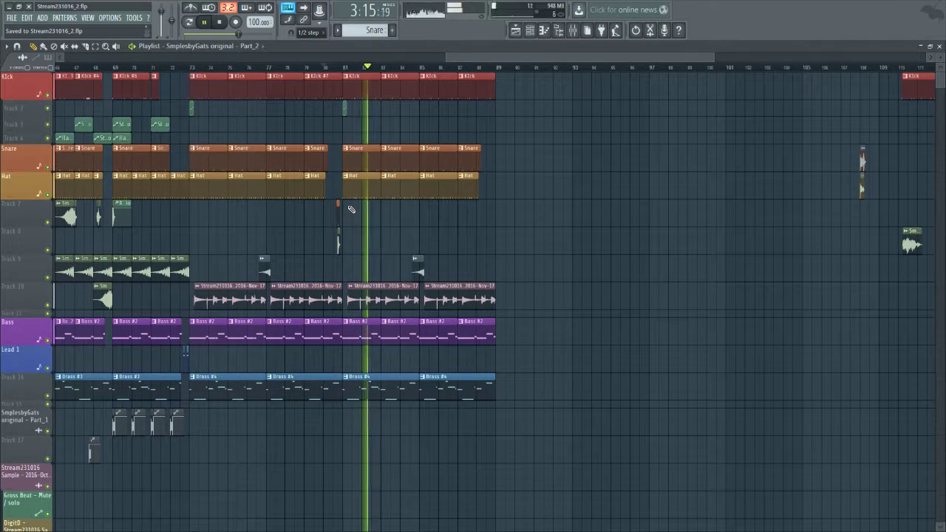
scroll(351, 209, down, 4)
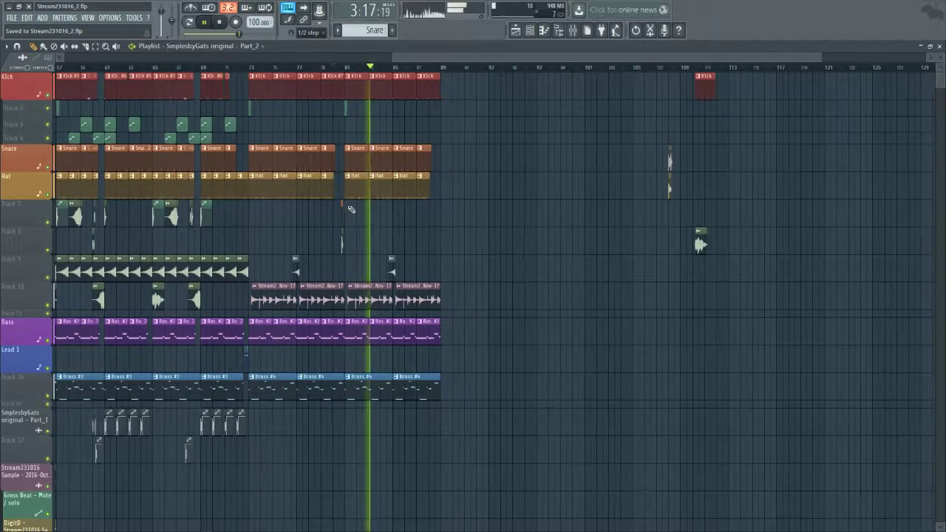
drag(416, 58, 380, 59)
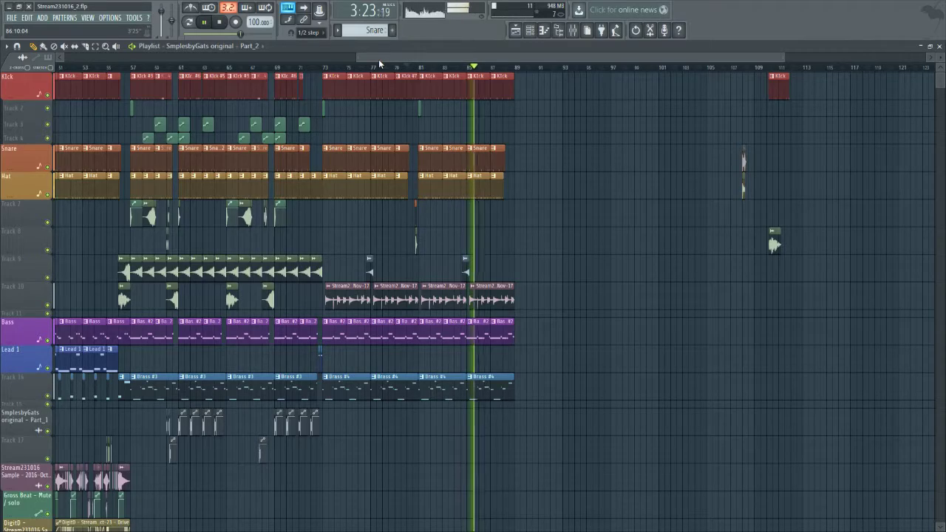
scroll(449, 185, down, 2)
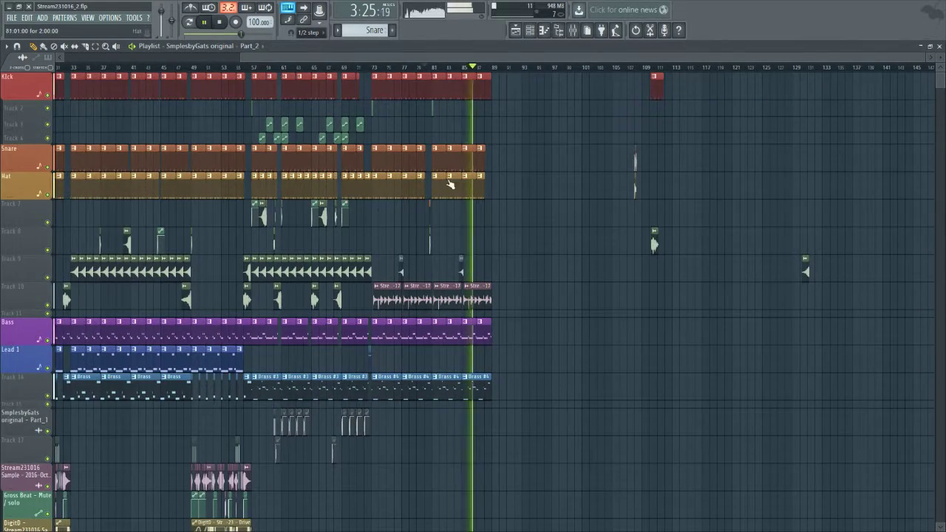
scroll(449, 184, down, 1)
scroll(528, 190, down, 3)
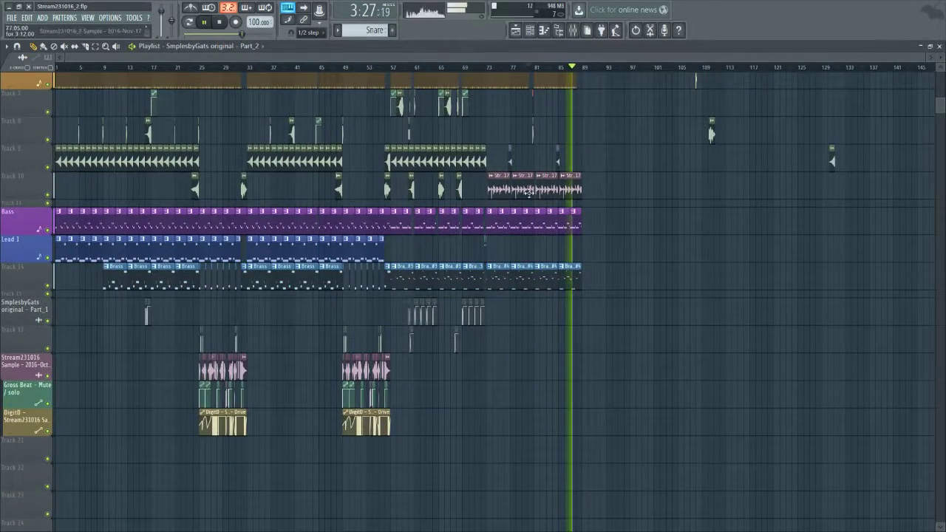
scroll(529, 191, up, 3)
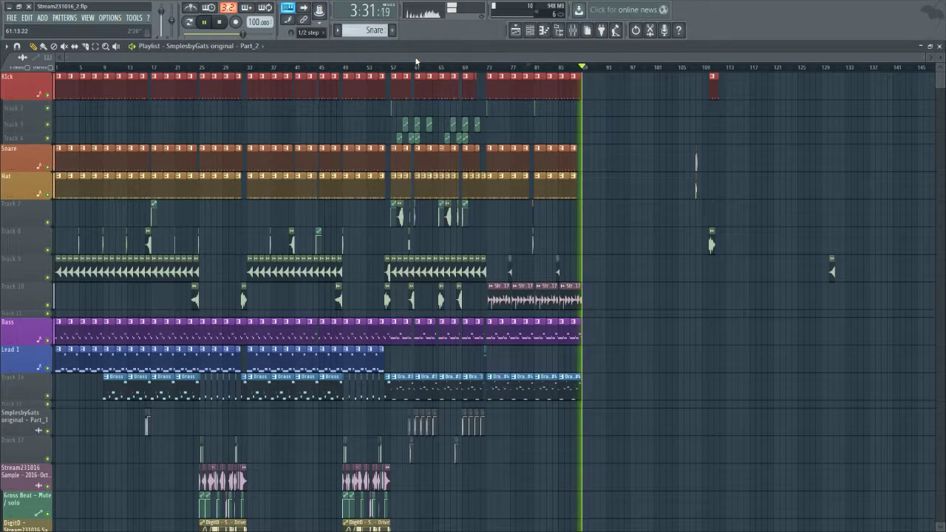
key(space)
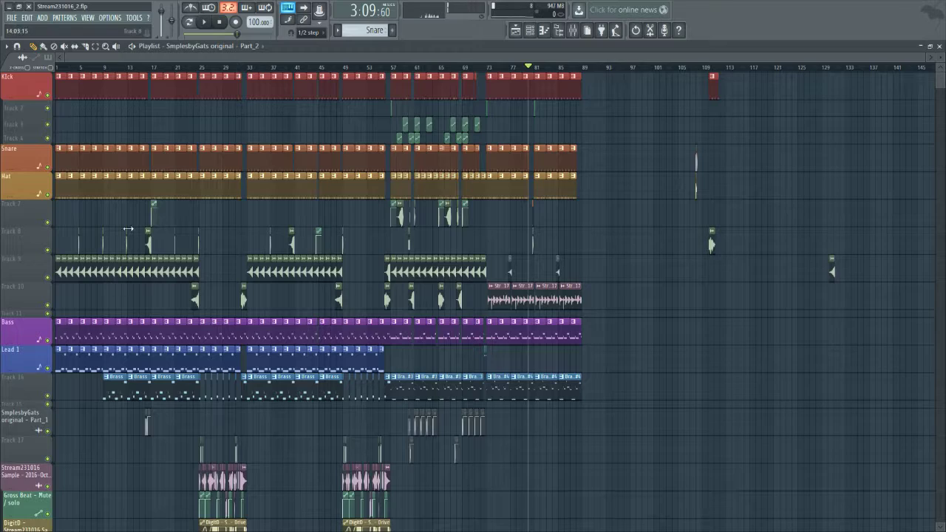
Select all clips across the tracks from bar 73 to bar 89 and compare that section with the full arrangement.
drag(352, 61, 507, 63)
scroll(547, 96, up, 4)
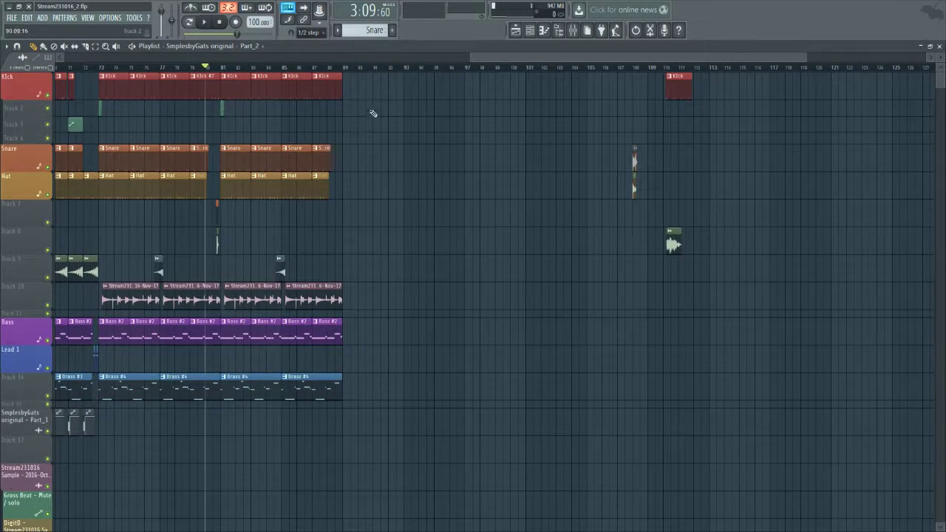
drag(436, 436, 101, 74)
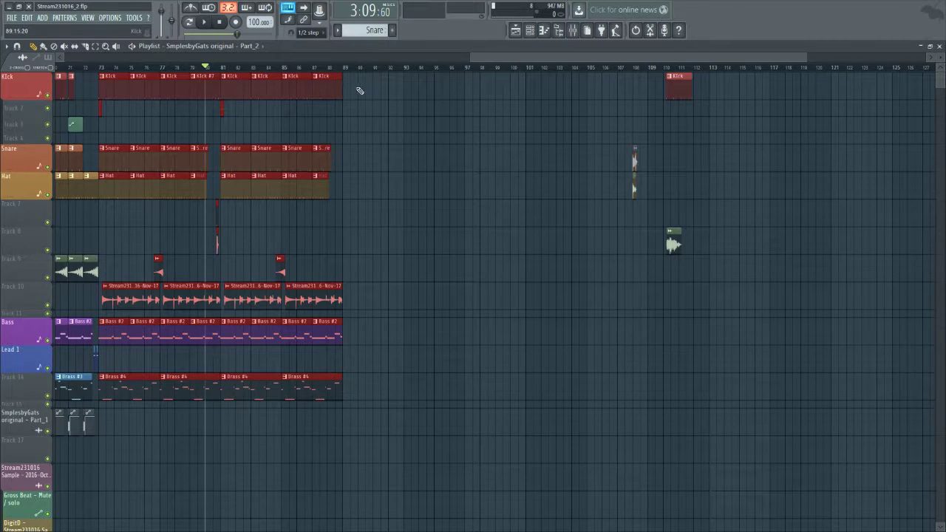
drag(541, 59, 42, 96)
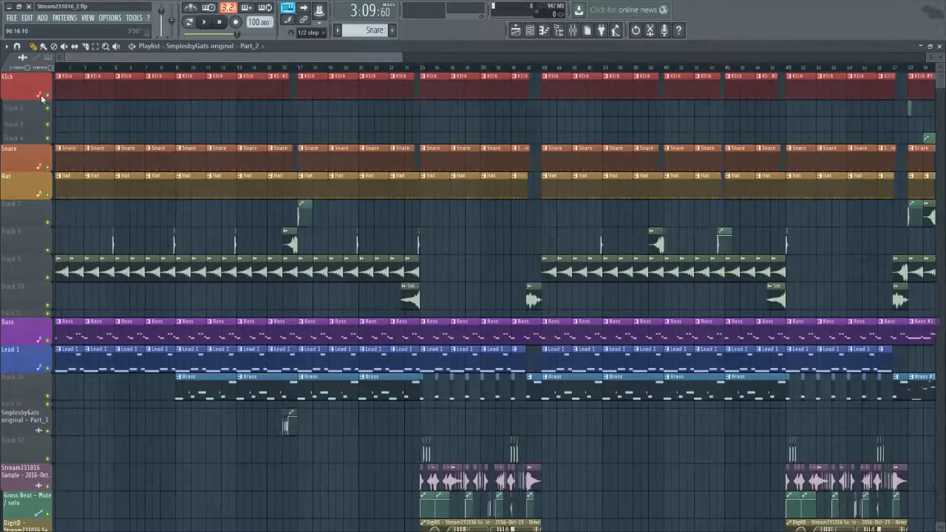
scroll(507, 194, down, 5)
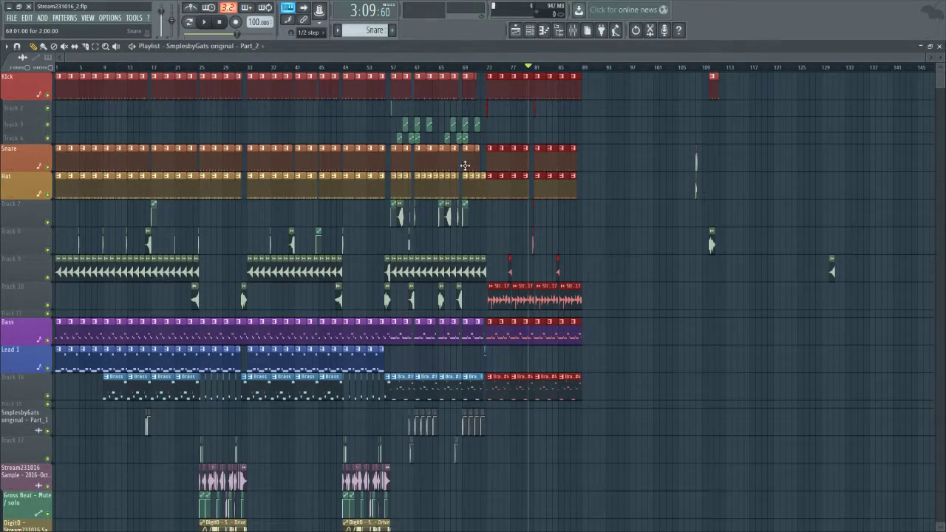